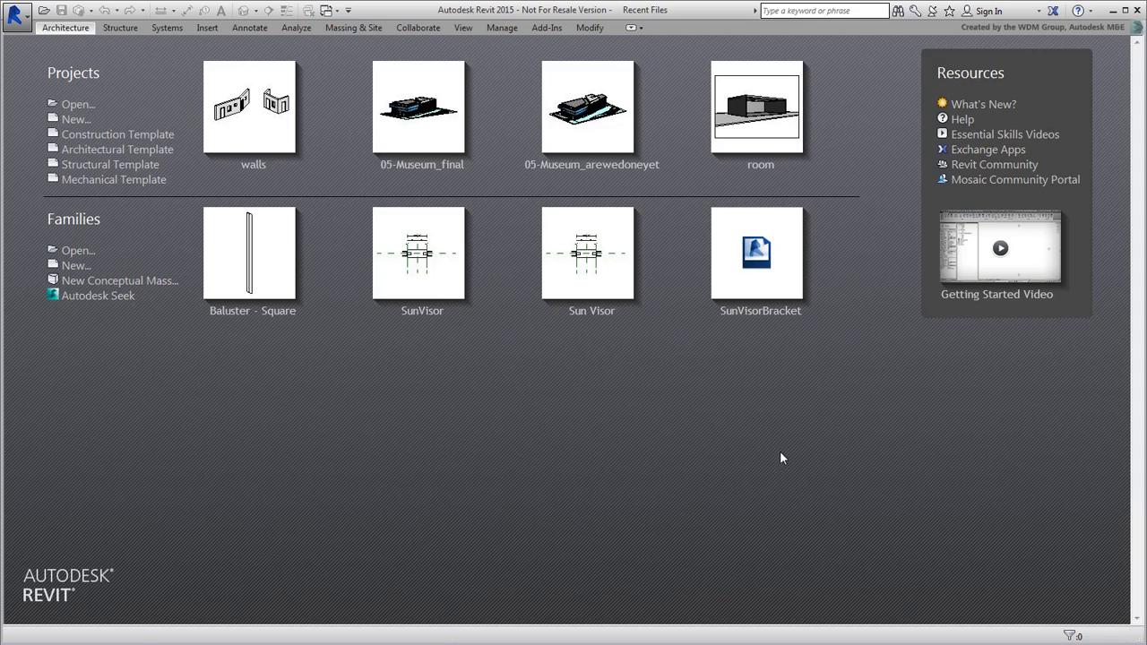
# Open the walls.rvt project from the _Assets folder in Revit.
pyautogui.click(71, 104)
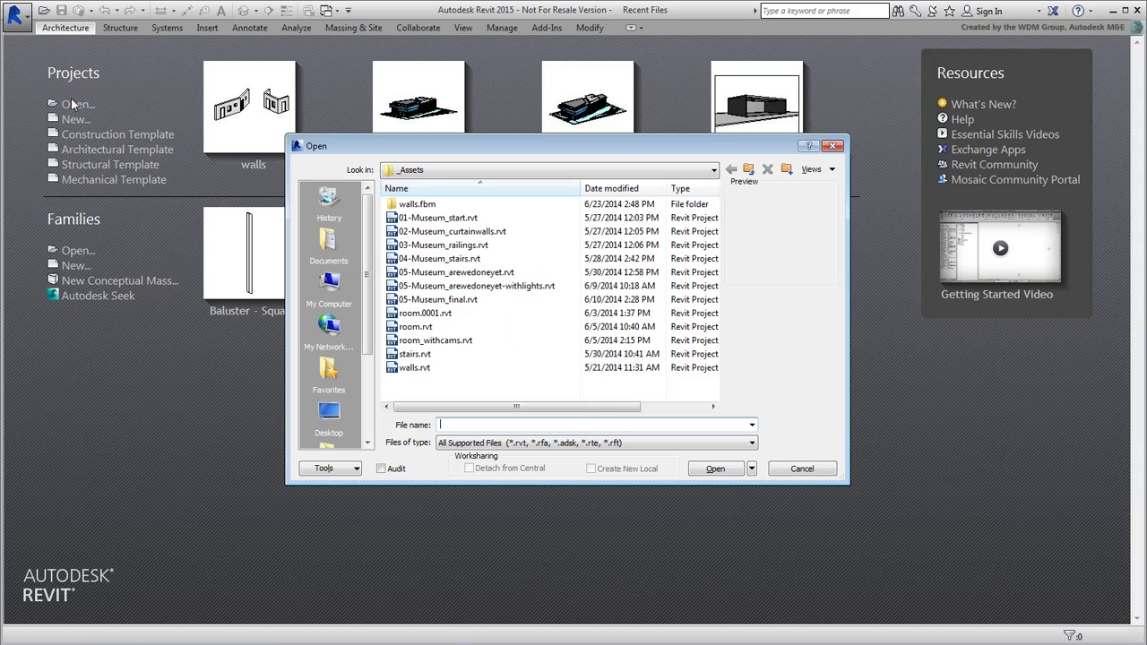
pyautogui.click(412, 369)
pyautogui.click(715, 469)
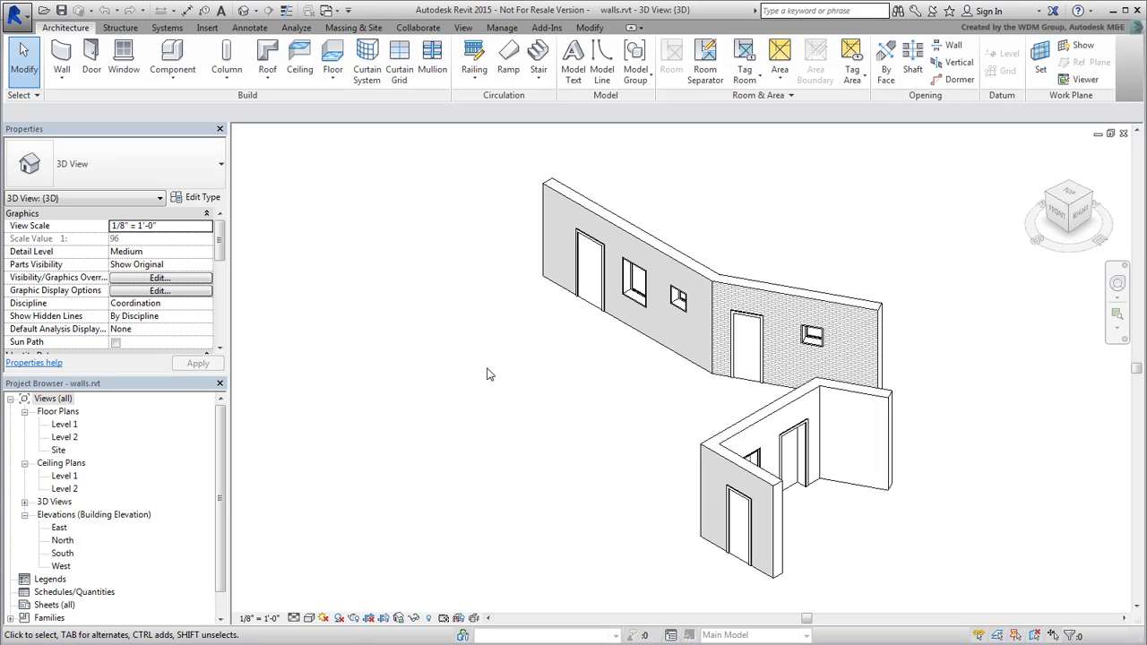
# Orbit the walls model, view the Level 1 plan, then return to the {3D} view.
pyautogui.keyDown('shift'); pyautogui.moveTo(576, 362); pyautogui.dragTo(672, 434, button='middle'); pyautogui.keyUp('shift')
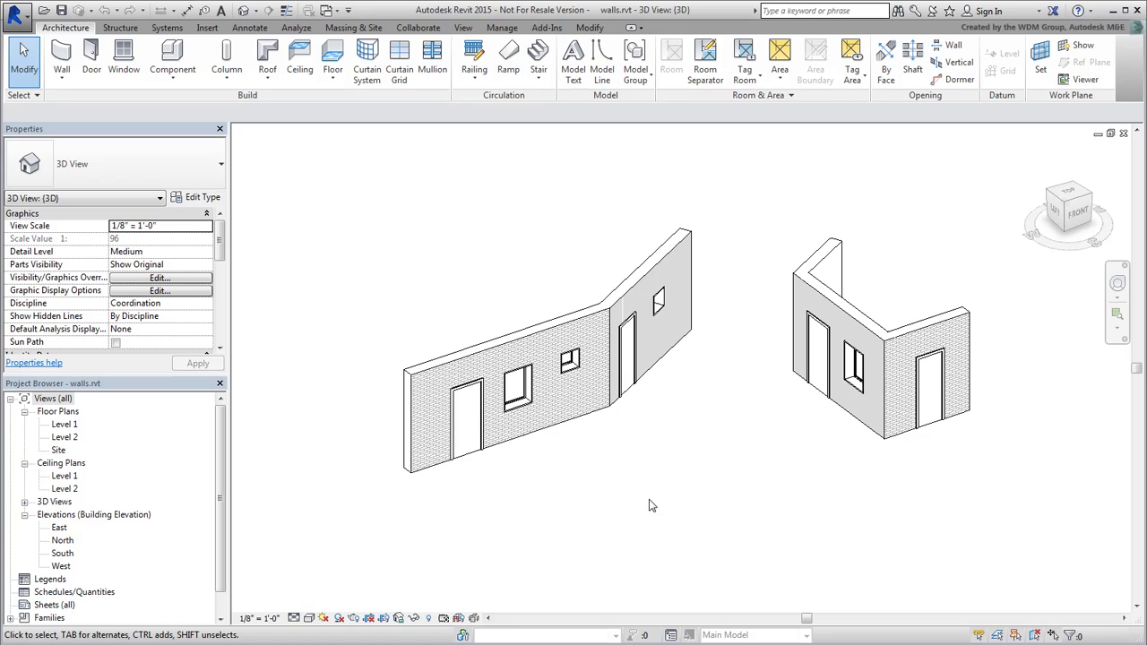
pyautogui.click(63, 424)
pyautogui.doubleClick(63, 425)
pyautogui.scroll(4, 637, 404)
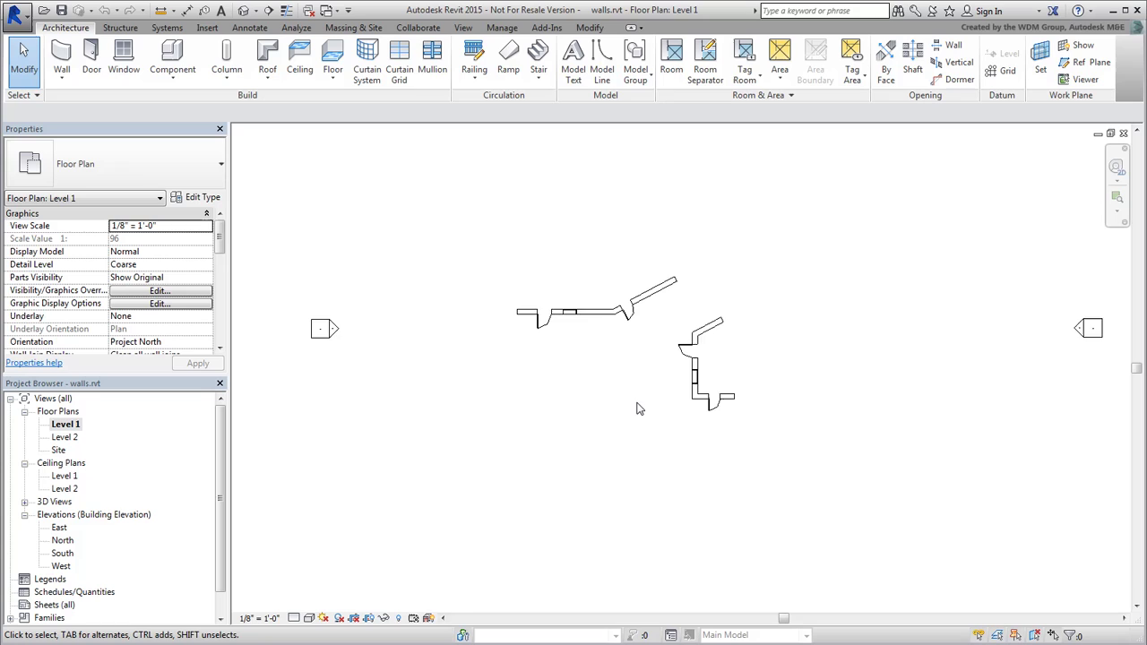
pyautogui.click(25, 501)
pyautogui.doubleClick(55, 514)
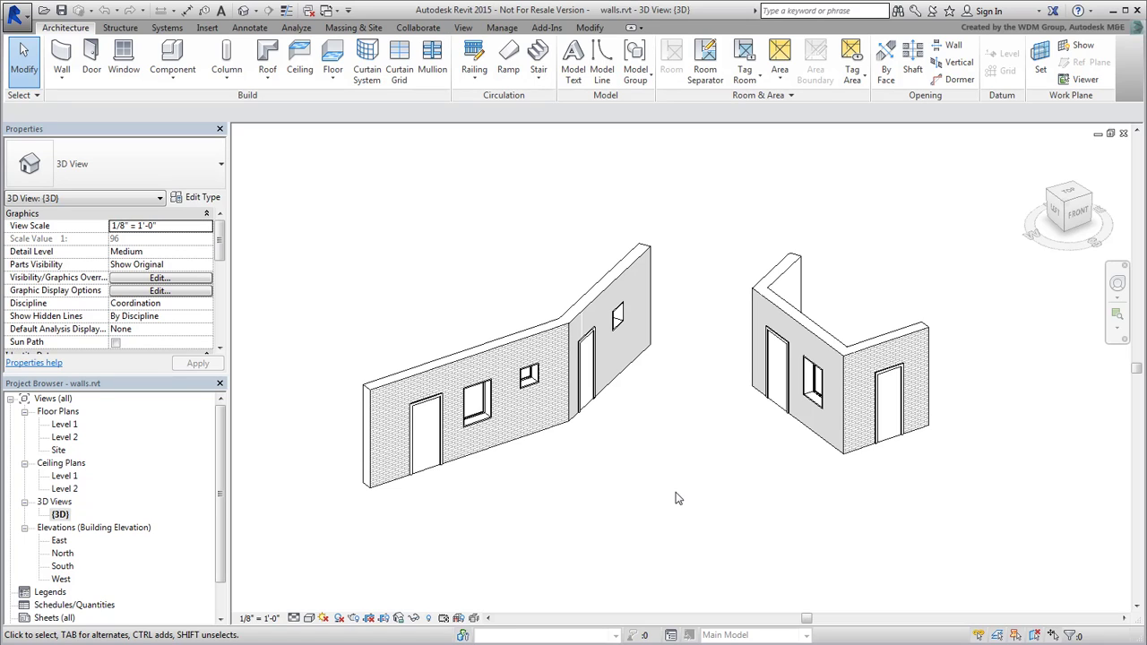
# Run the Suite Workflows 3ds Max Design Exterior Rendering workflow.
pyautogui.click(22, 16)
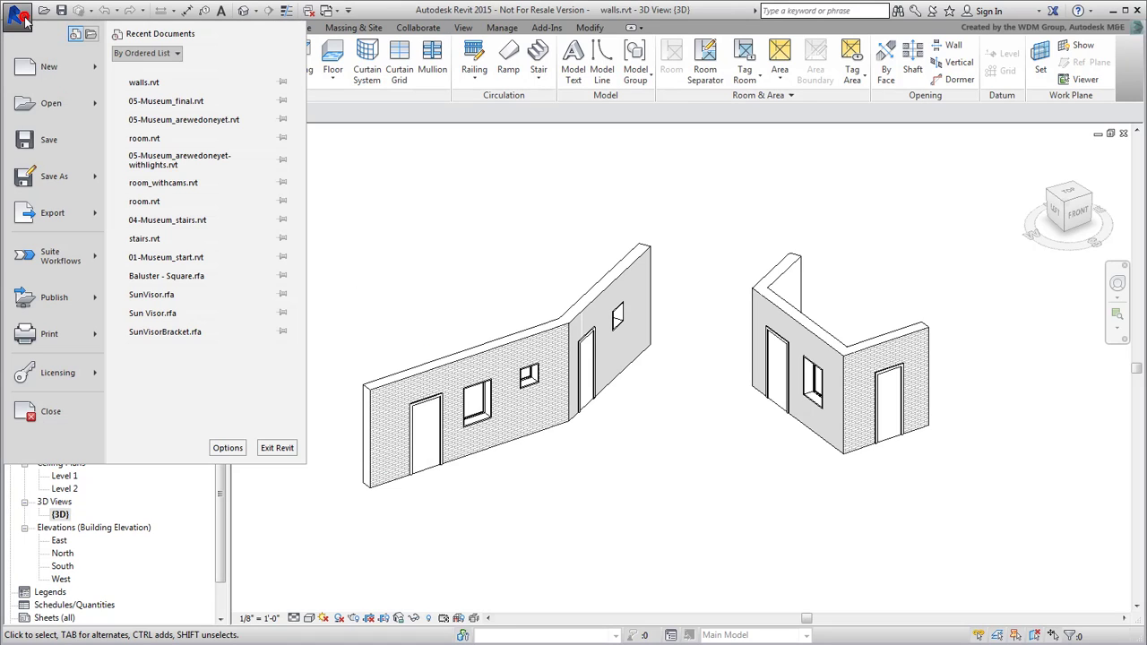
pyautogui.moveTo(96, 262)
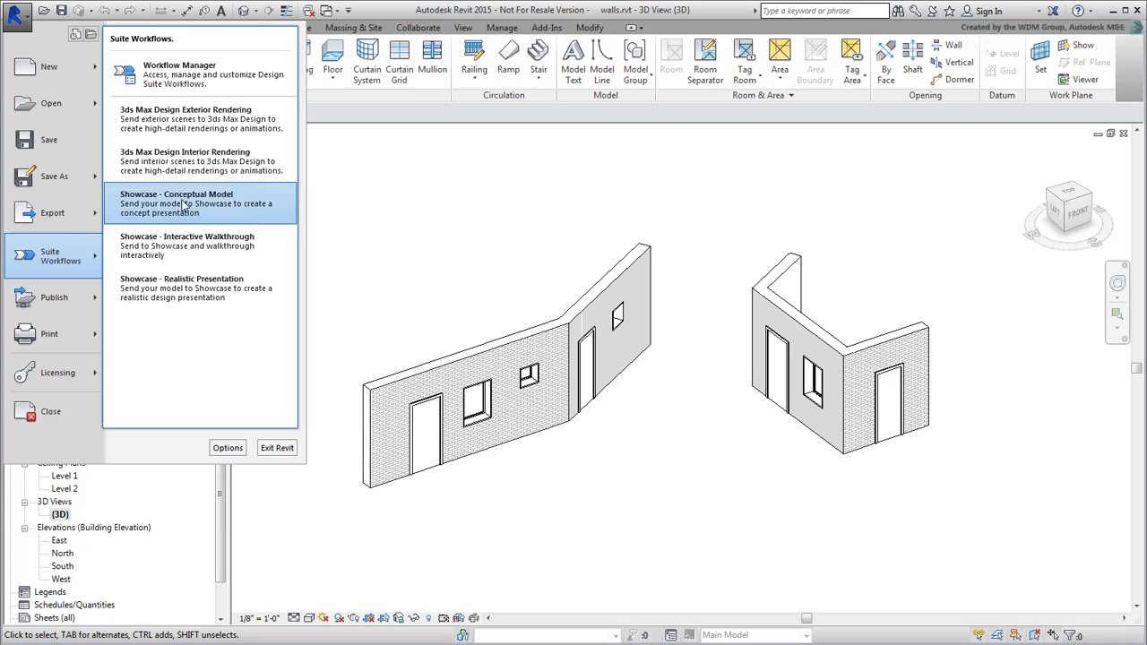
pyautogui.click(255, 117)
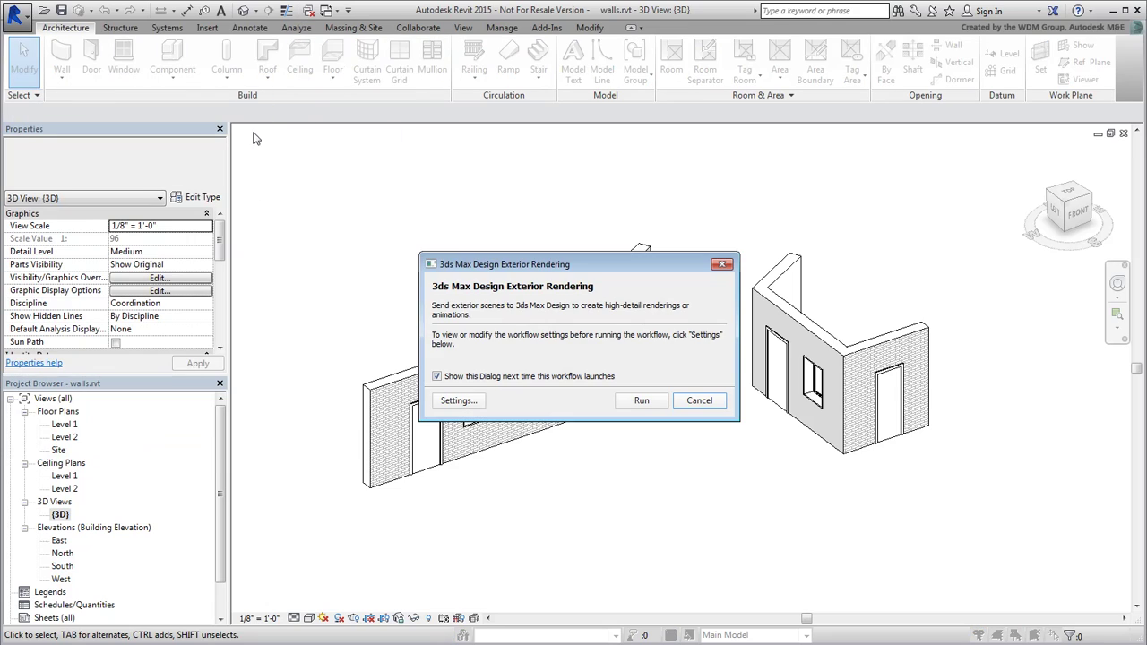
pyautogui.click(642, 404)
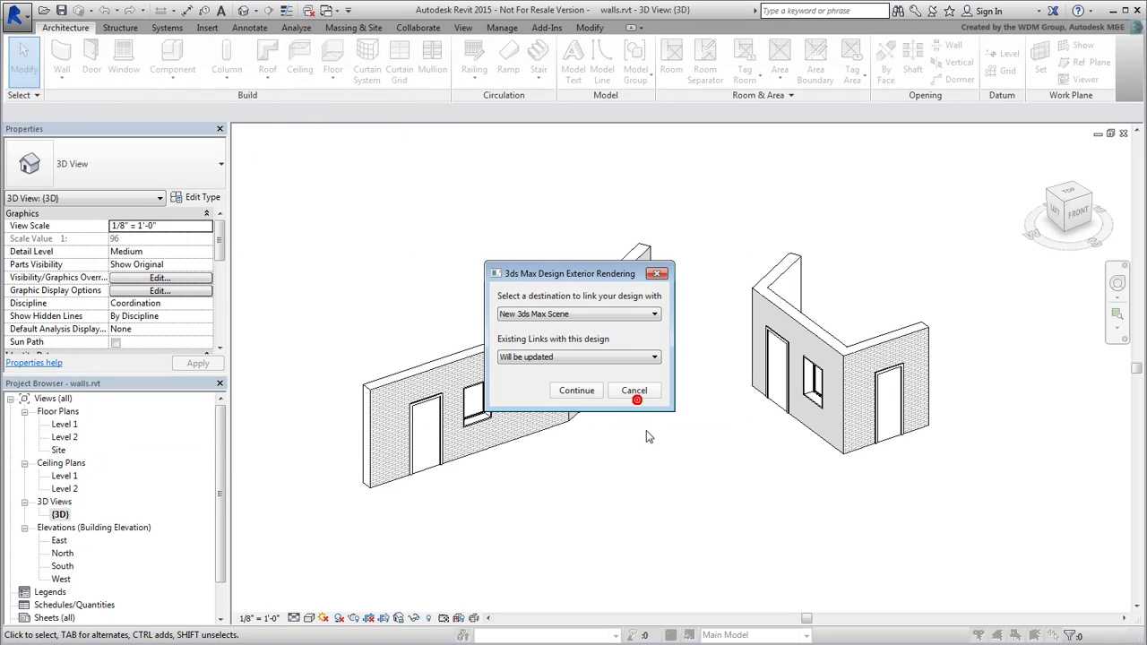
# Send to the Active 3ds Max Session 'Untitled', keeping existing links set to Will be updated.
pyautogui.click(654, 314)
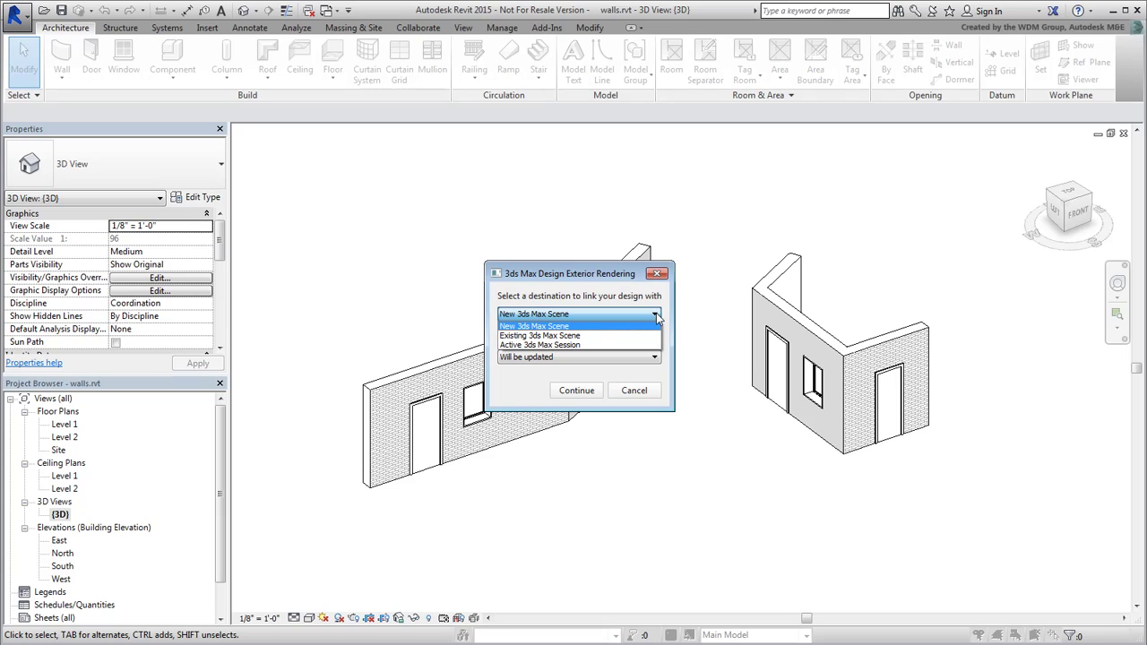
pyautogui.click(569, 345)
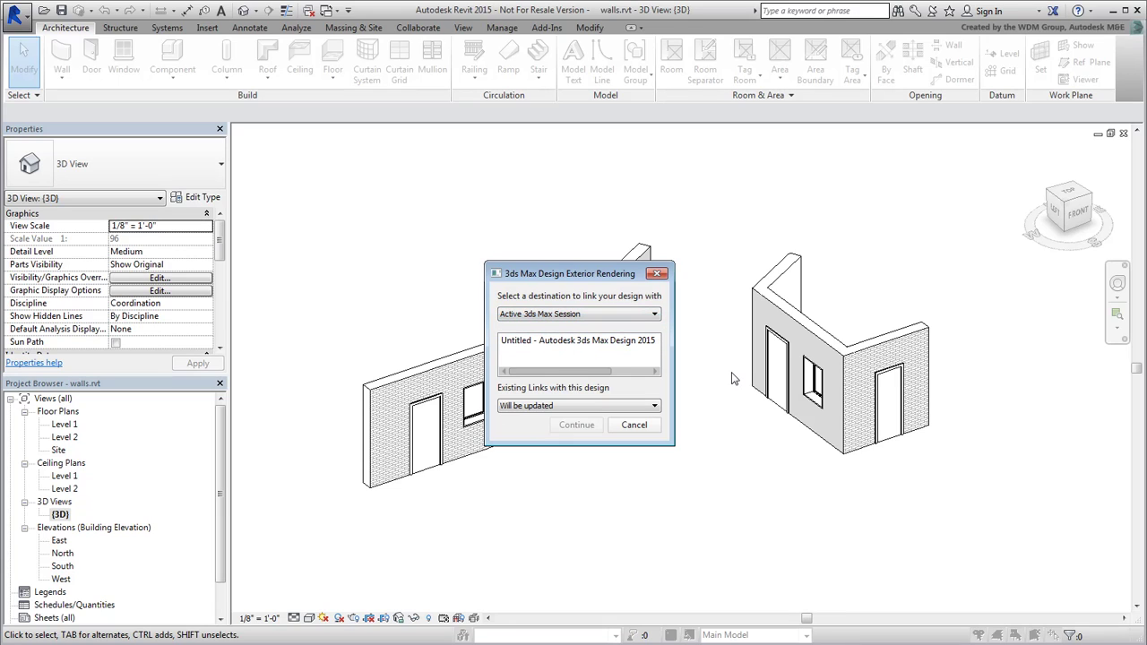
pyautogui.click(615, 349)
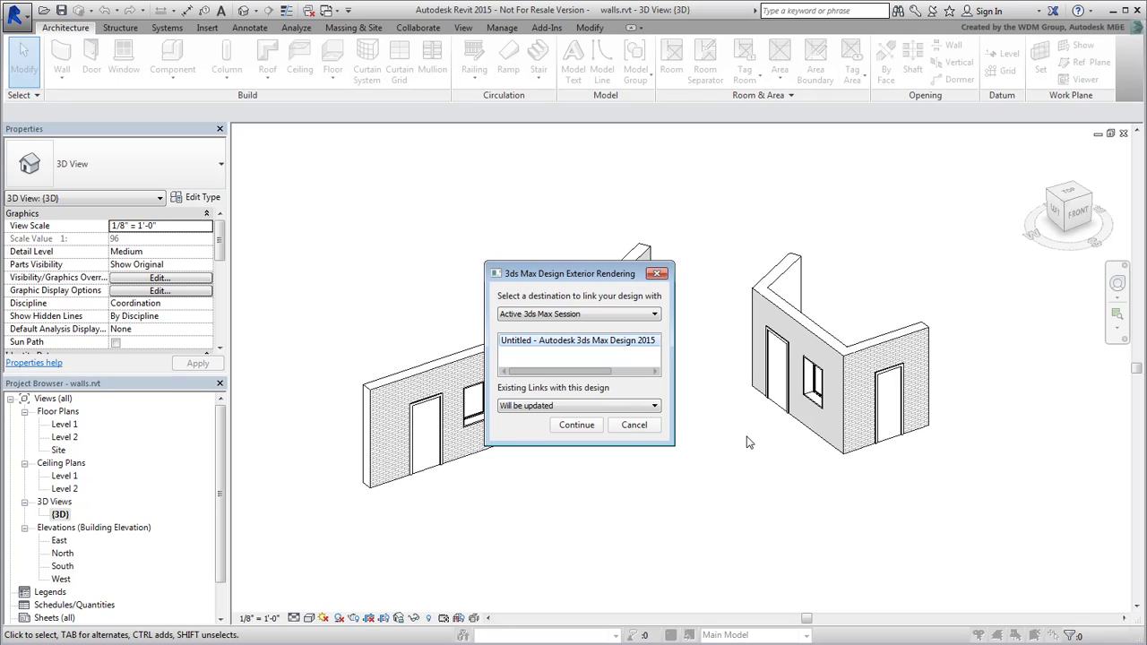
pyautogui.click(655, 406)
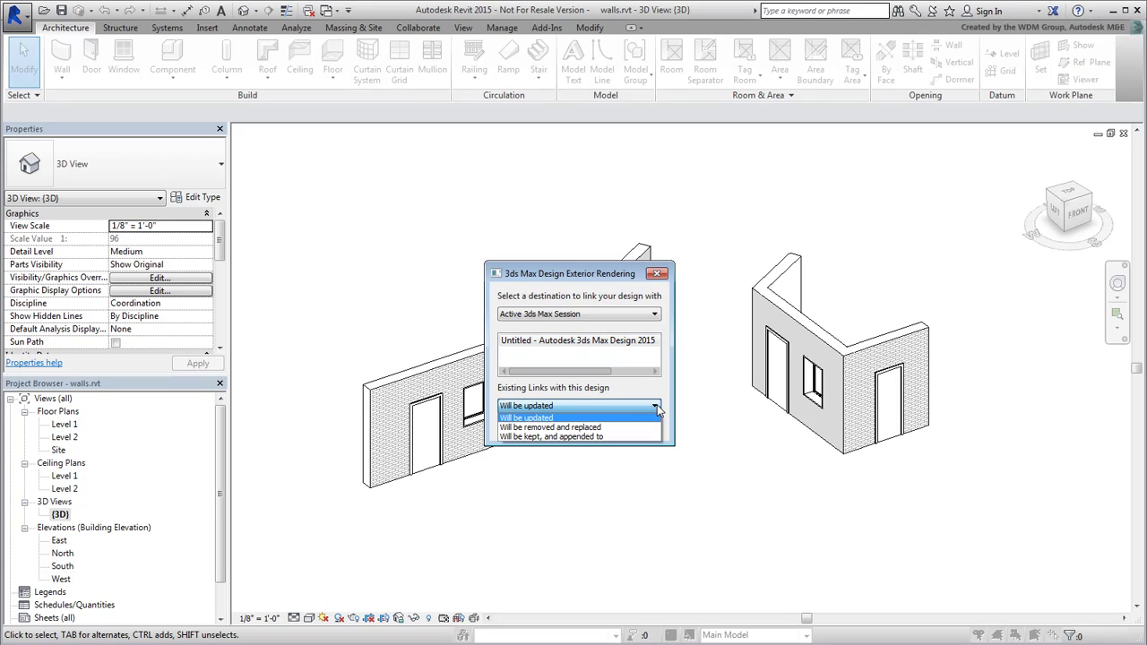
pyautogui.click(658, 409)
pyautogui.click(578, 430)
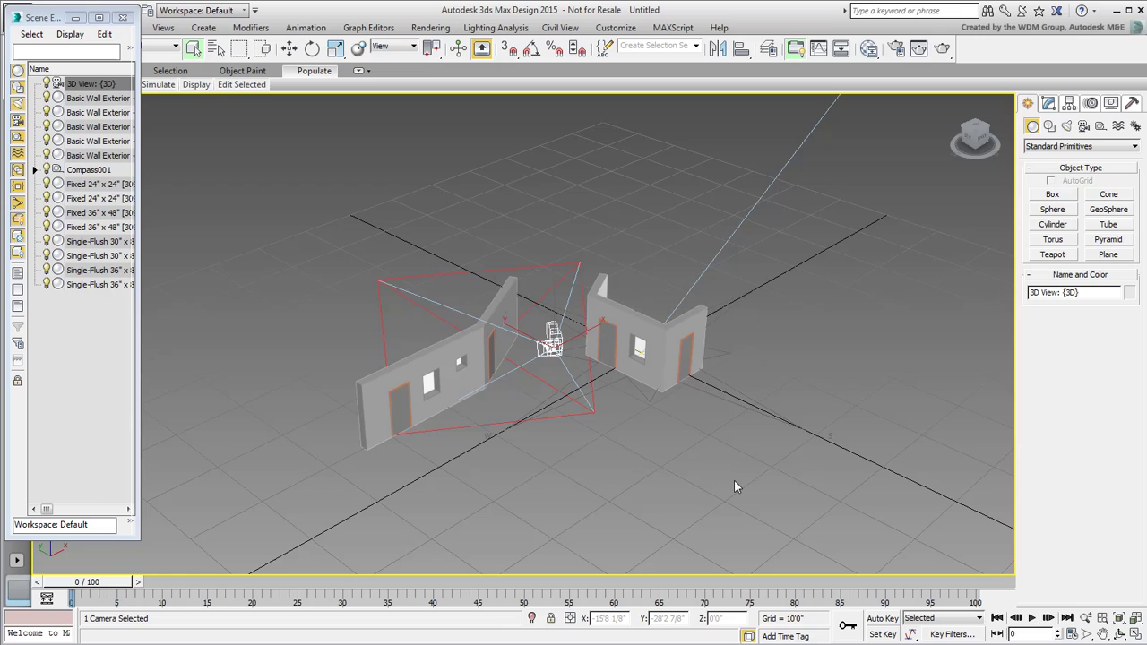
# Select each linked wall, door and window to check its family-type name, then deselect.
pyautogui.click(430, 412)
pyautogui.click(394, 403)
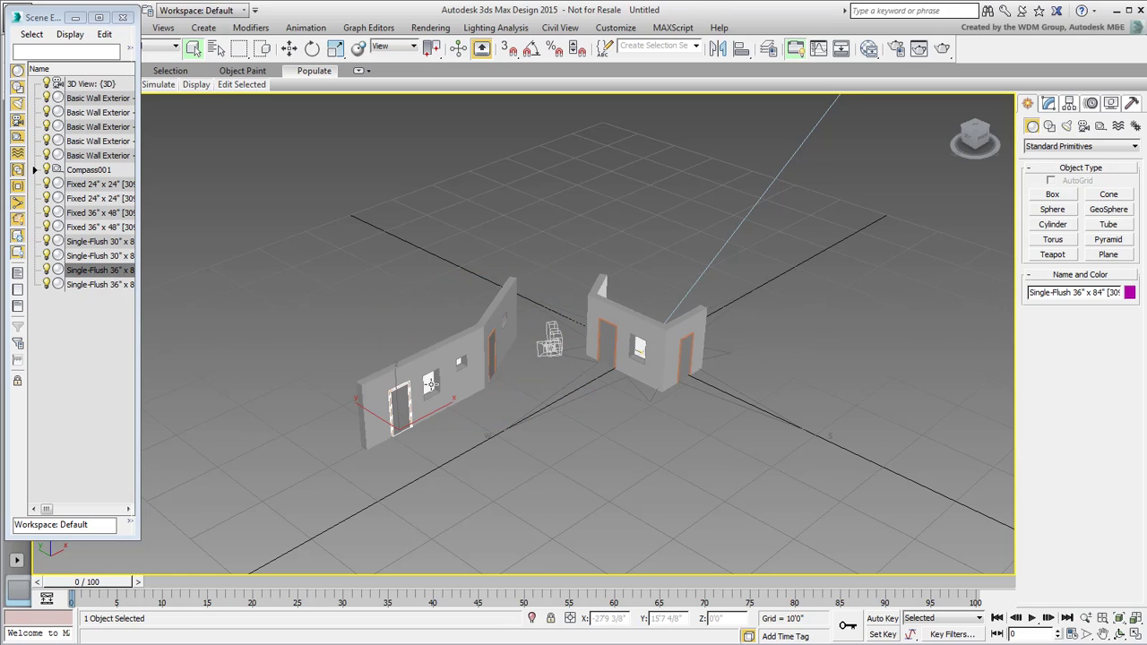
pyautogui.click(418, 395)
pyautogui.click(461, 362)
pyautogui.click(491, 357)
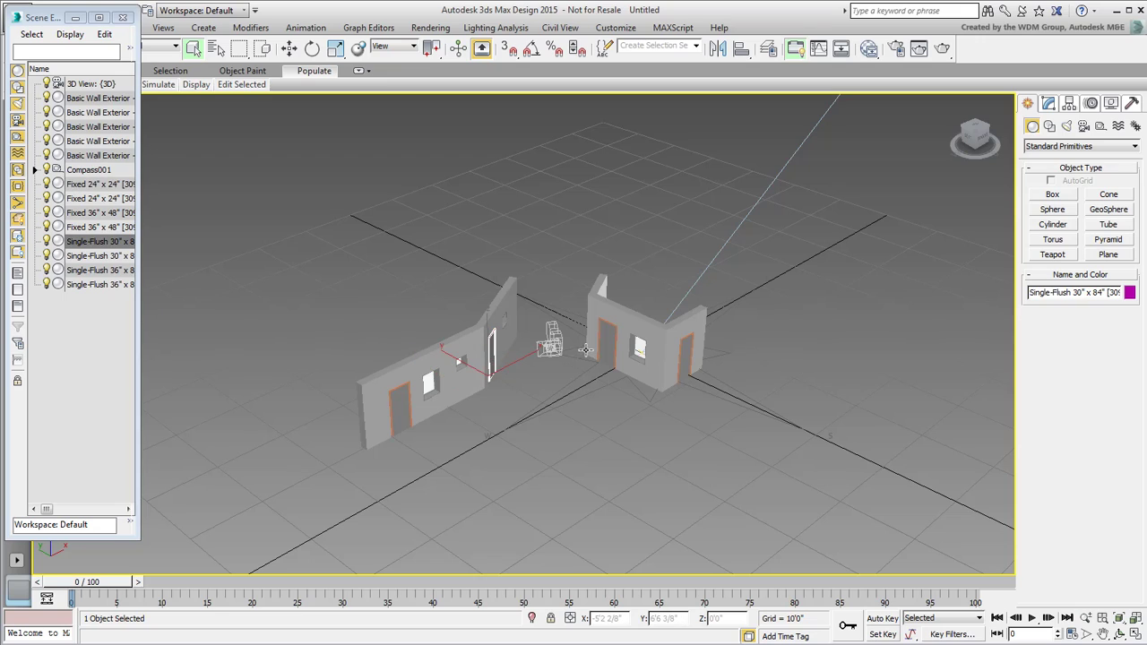
pyautogui.click(609, 347)
pyautogui.click(631, 331)
pyautogui.click(694, 325)
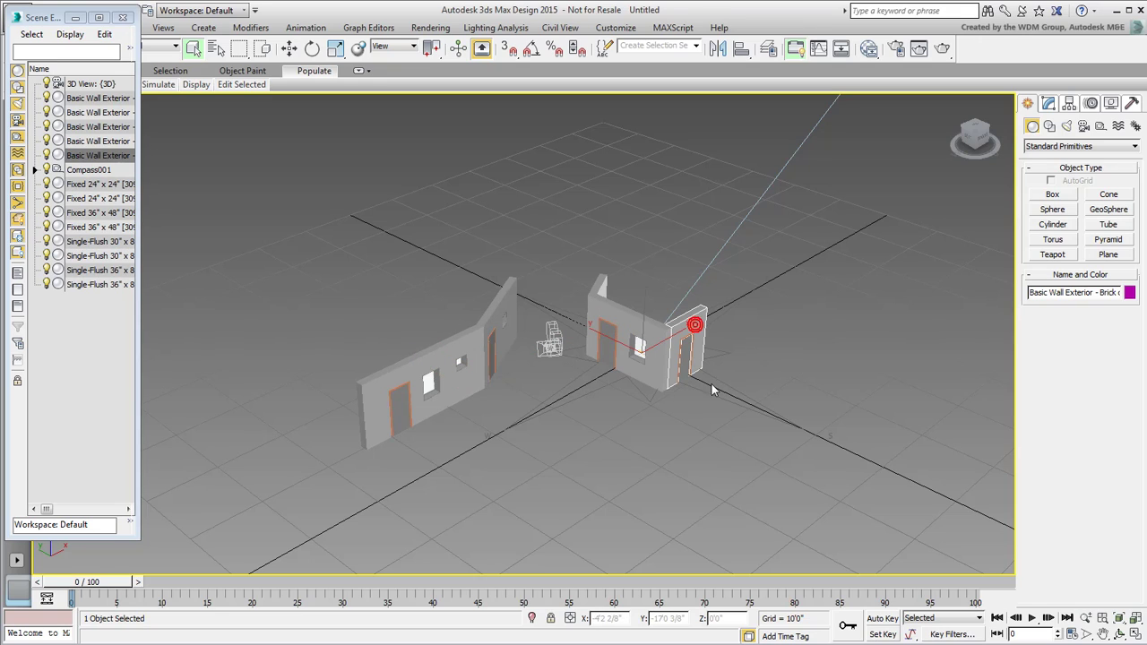
pyautogui.click(725, 479)
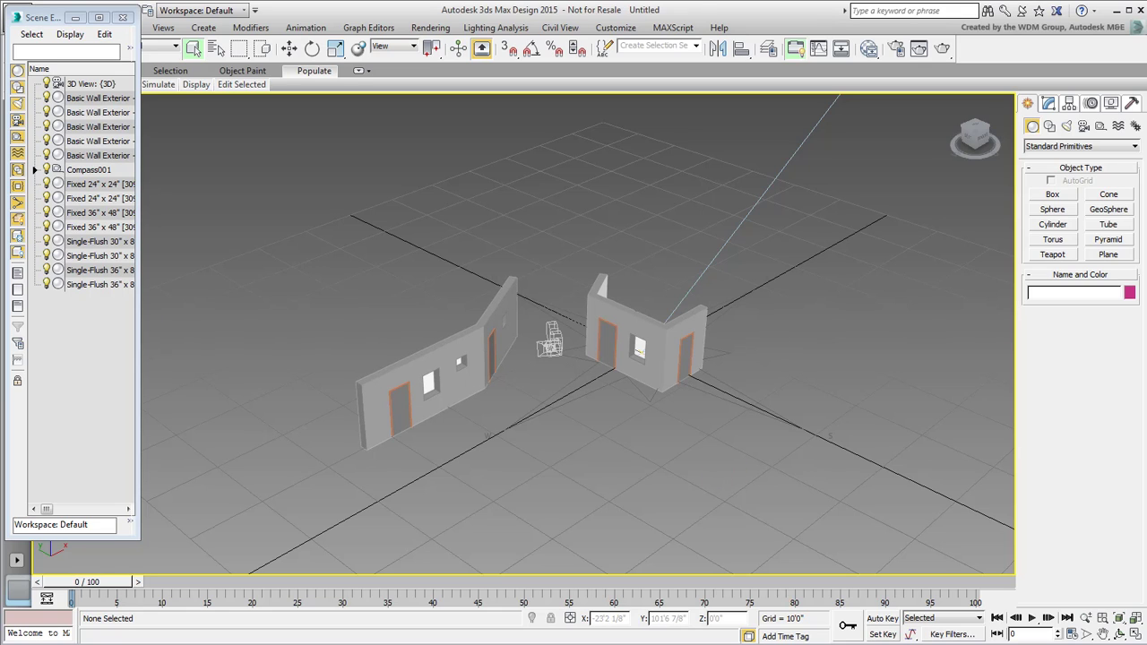
# Float the Scene Explorer and reset 3ds Max to an empty scene without saving.
pyautogui.moveTo(41, 17); pyautogui.dragTo(94, 107)
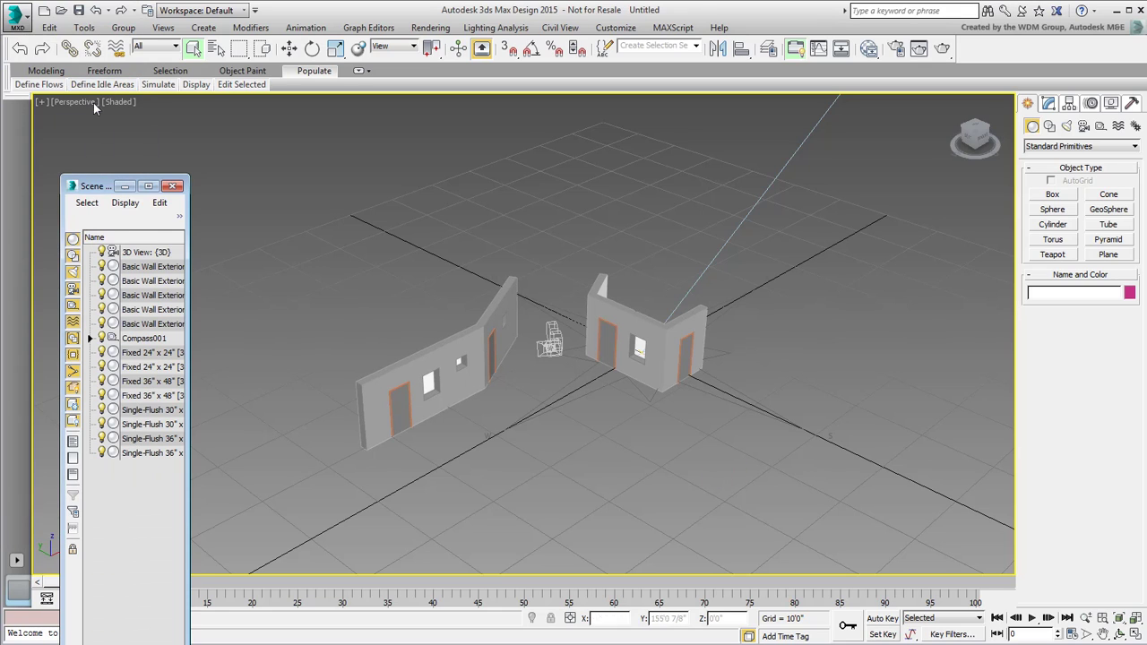
pyautogui.click(16, 15)
pyautogui.click(50, 80)
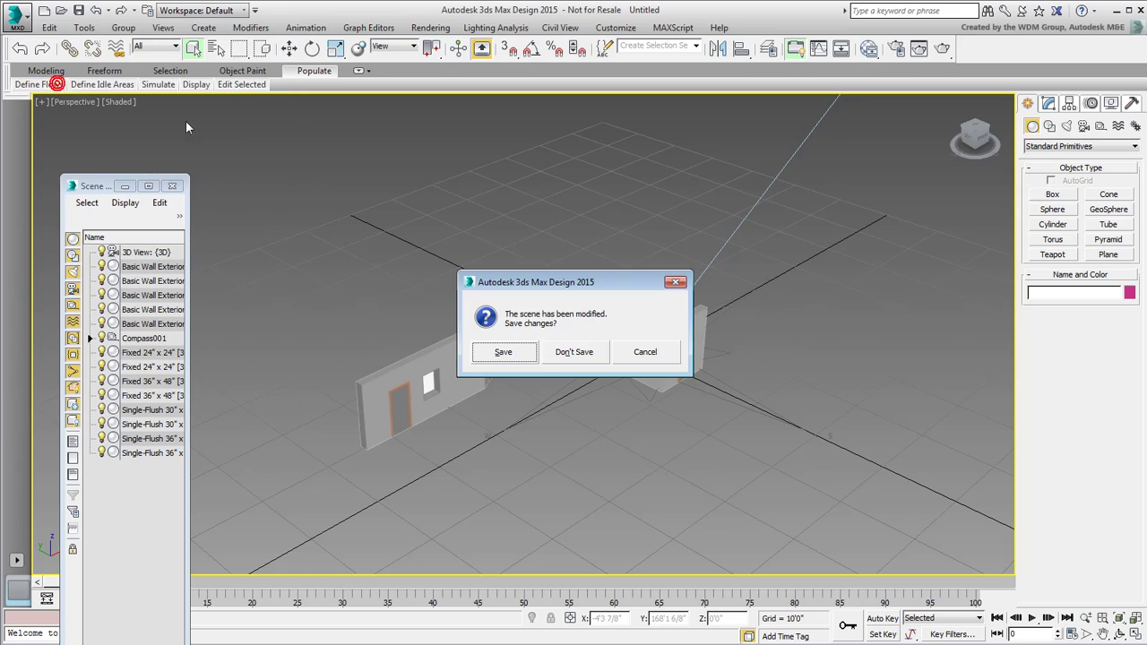
pyautogui.click(581, 352)
pyautogui.click(530, 355)
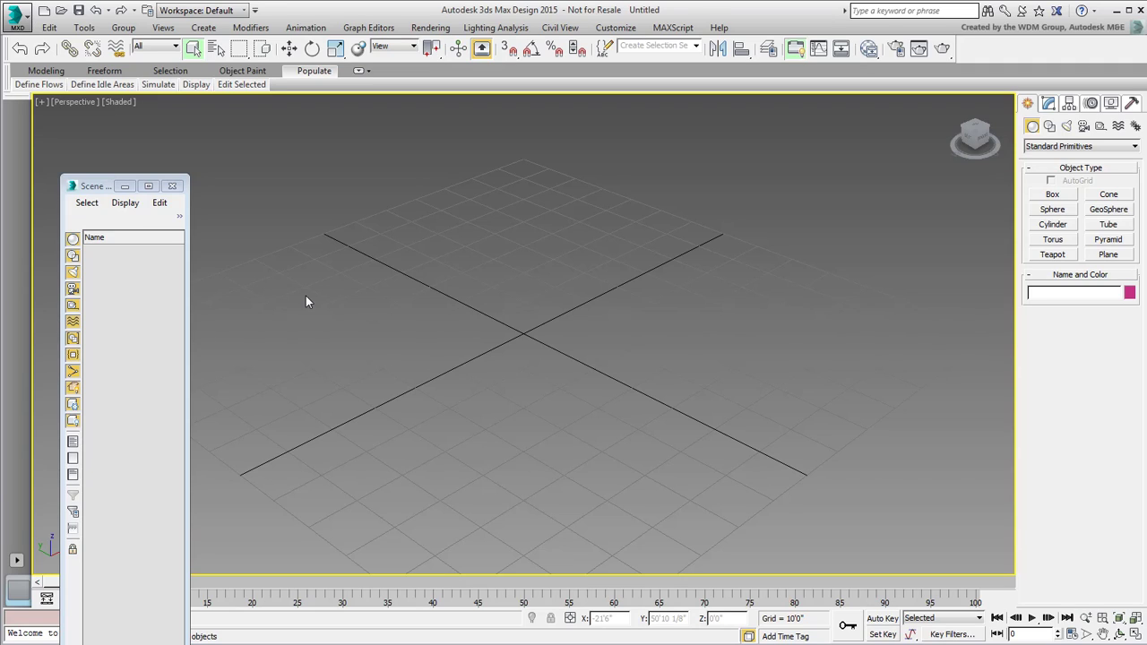
# Link walls.rvt into the scene, accepting the recommended daylight exposure, and close Manage Links.
pyautogui.click(19, 27)
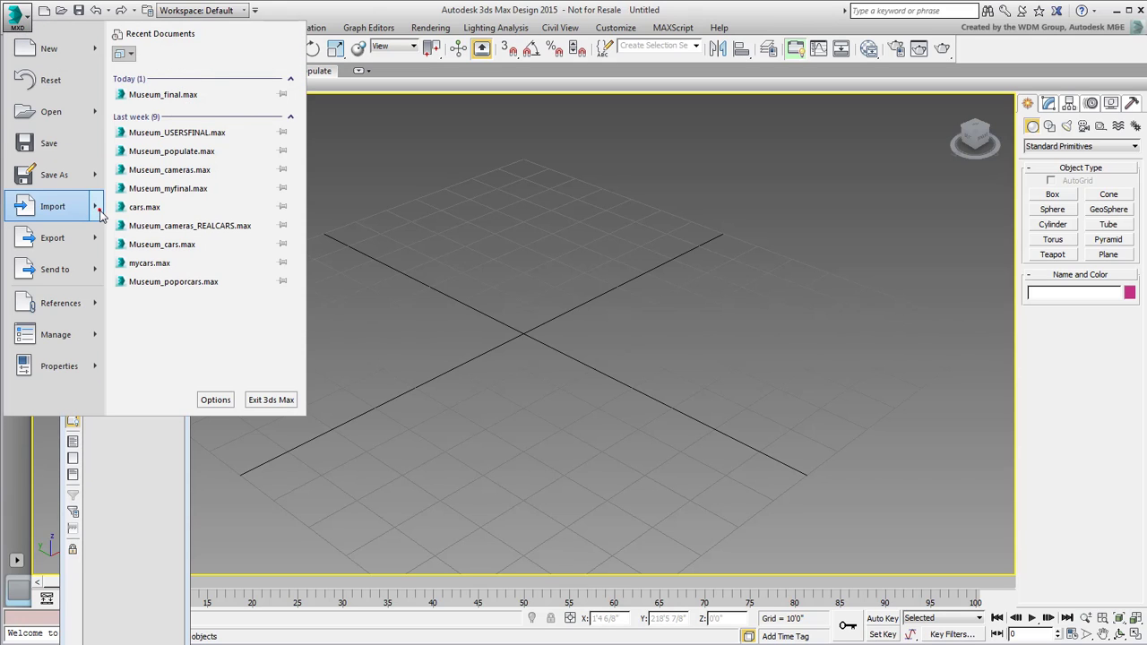
pyautogui.moveTo(100, 214)
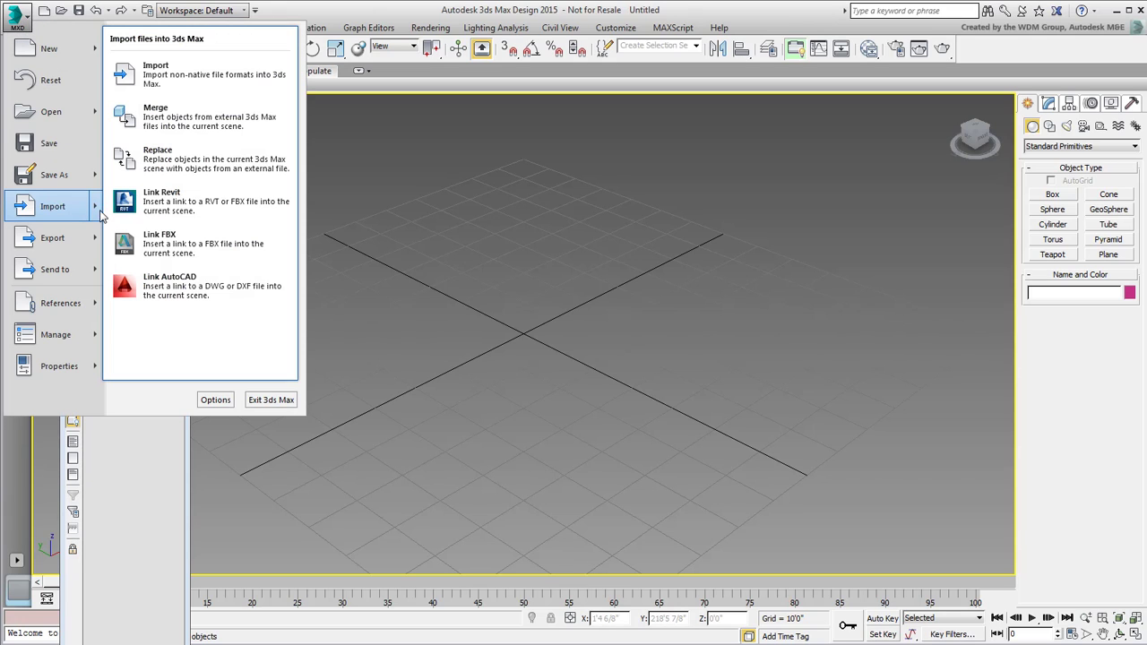
pyautogui.click(224, 206)
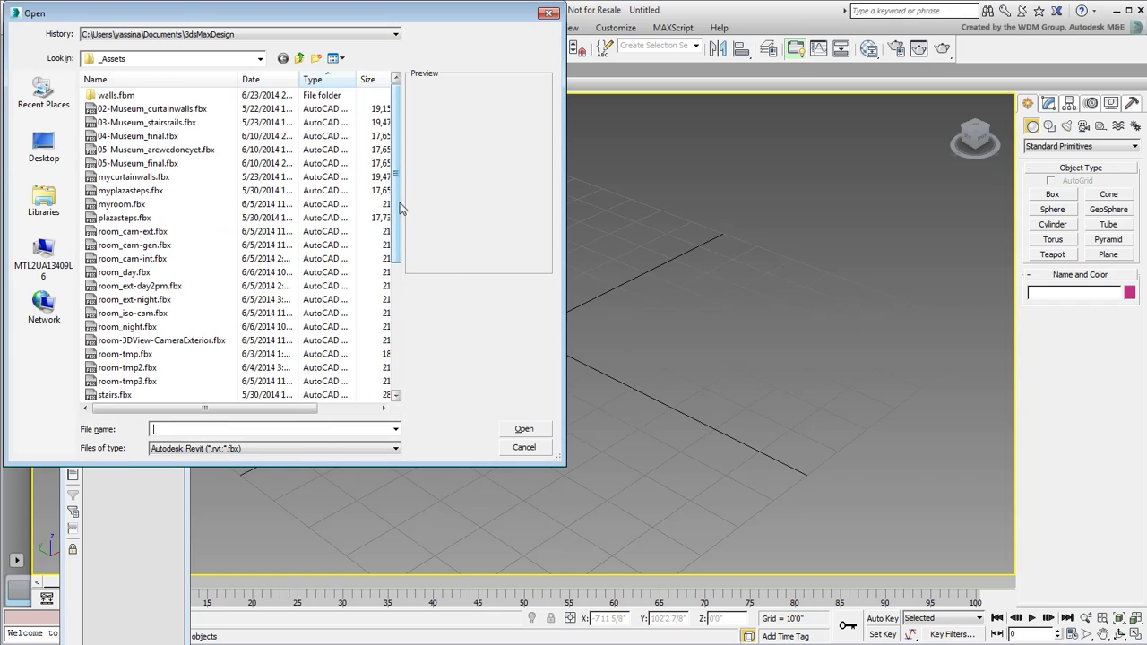
pyautogui.scroll(-6, 463, 387)
pyautogui.click(100, 396)
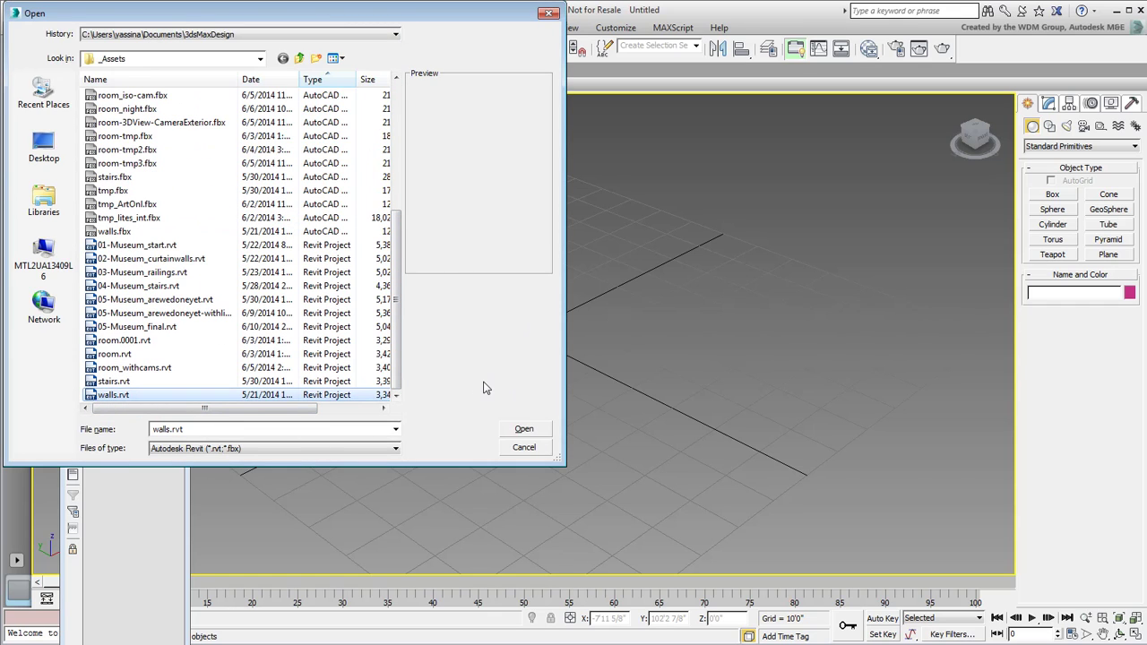
pyautogui.click(524, 429)
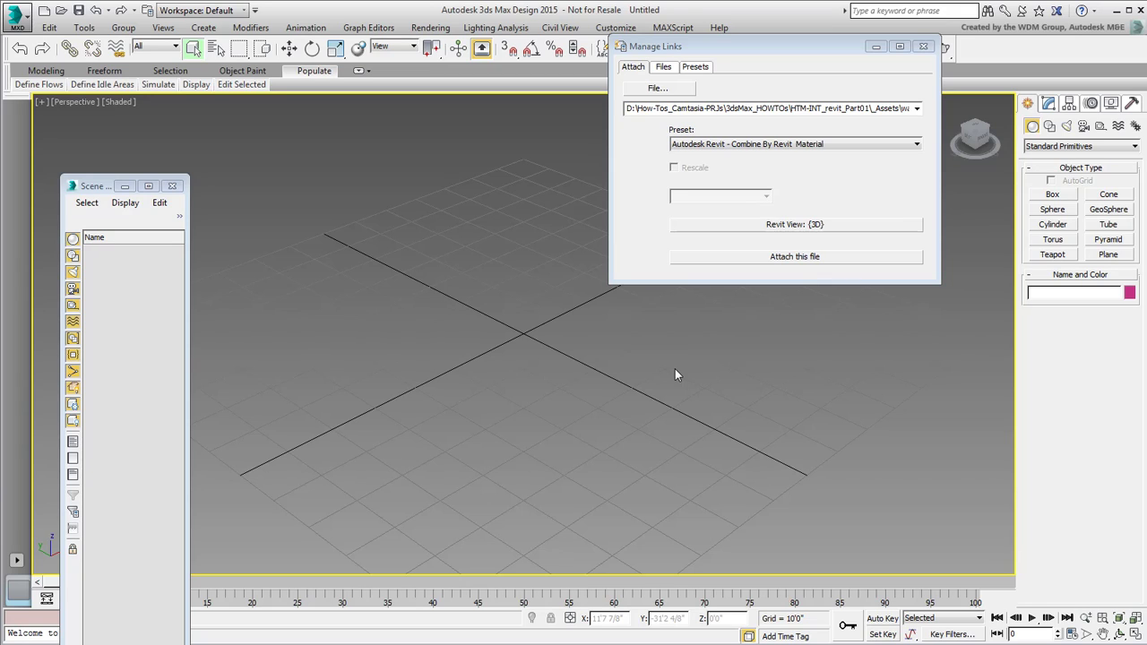
pyautogui.click(794, 256)
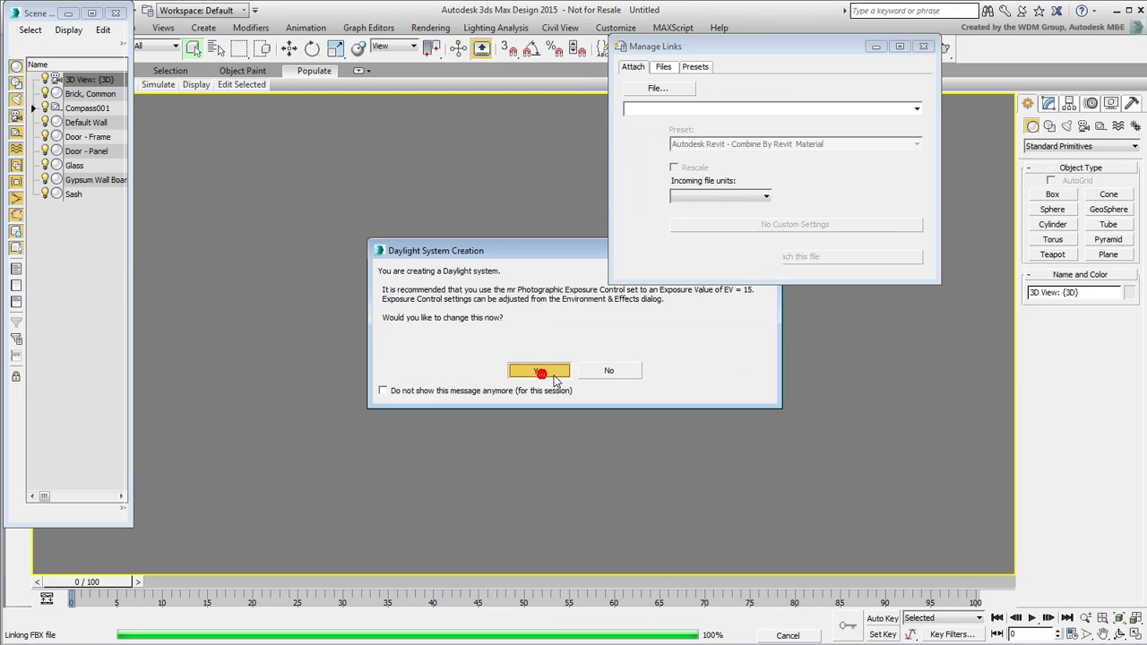
pyautogui.click(557, 371)
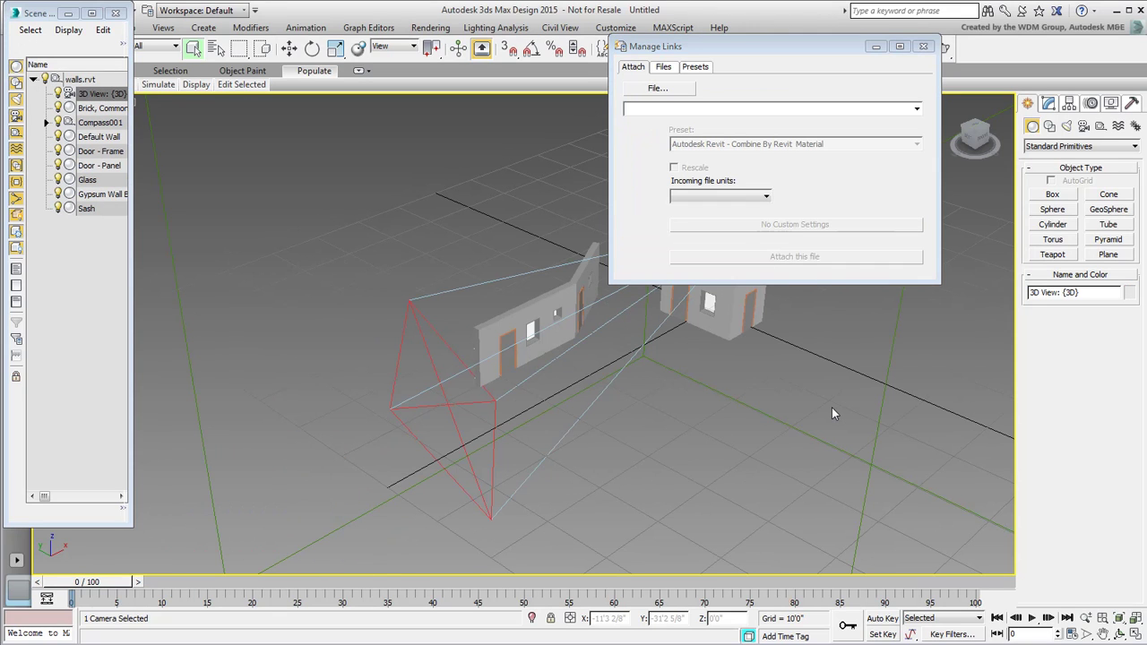
pyautogui.click(923, 46)
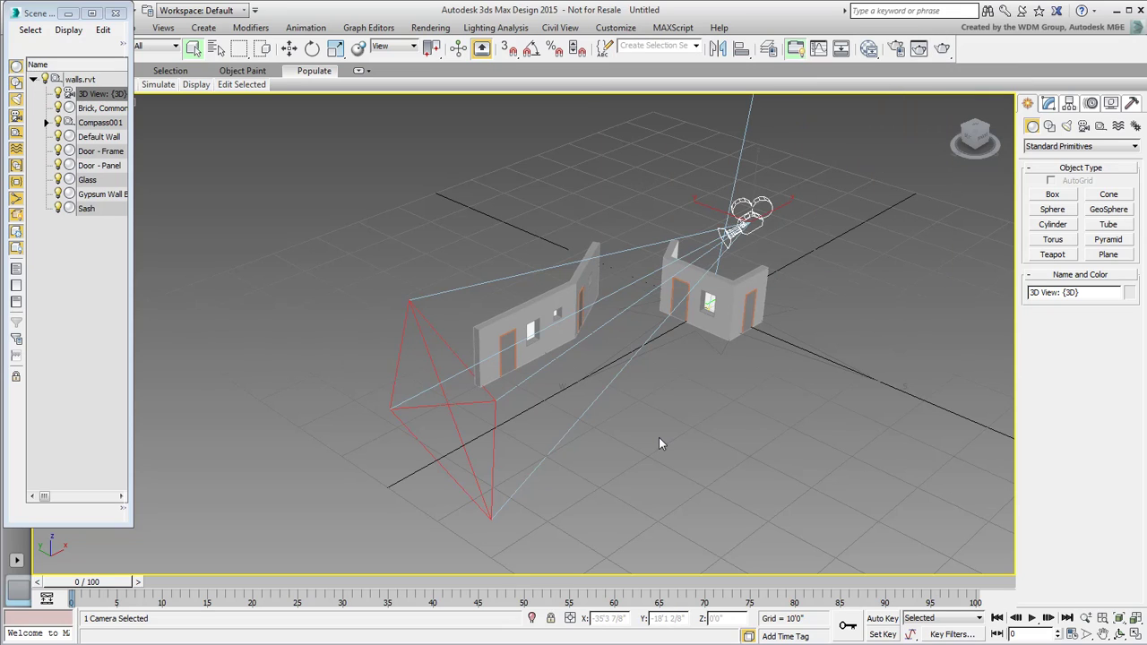
# Move the Scene Explorer aside and reset to an empty scene again without saving.
pyautogui.moveTo(33, 18); pyautogui.dragTo(81, 112)
pyautogui.click(20, 18)
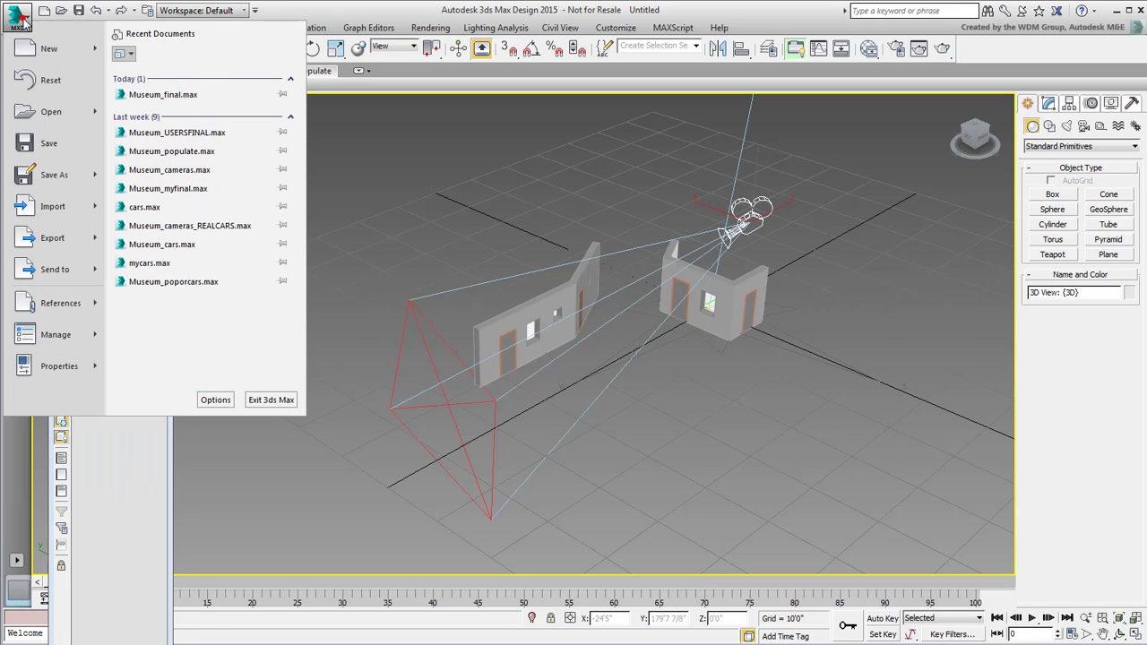
pyautogui.click(51, 83)
pyautogui.click(584, 355)
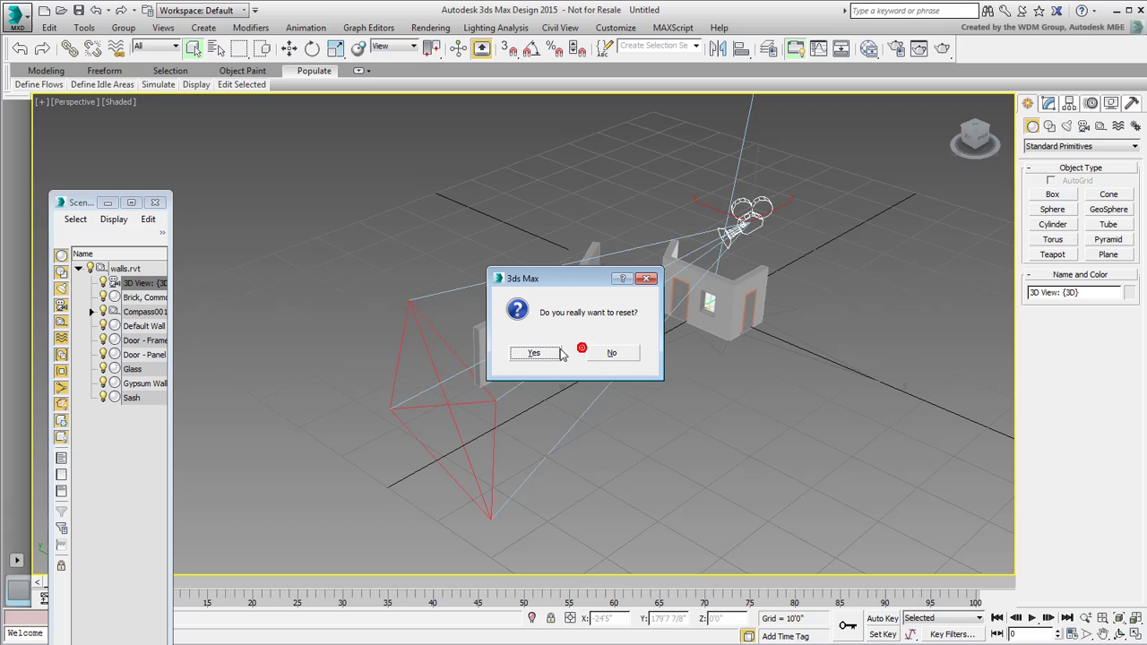
pyautogui.click(528, 355)
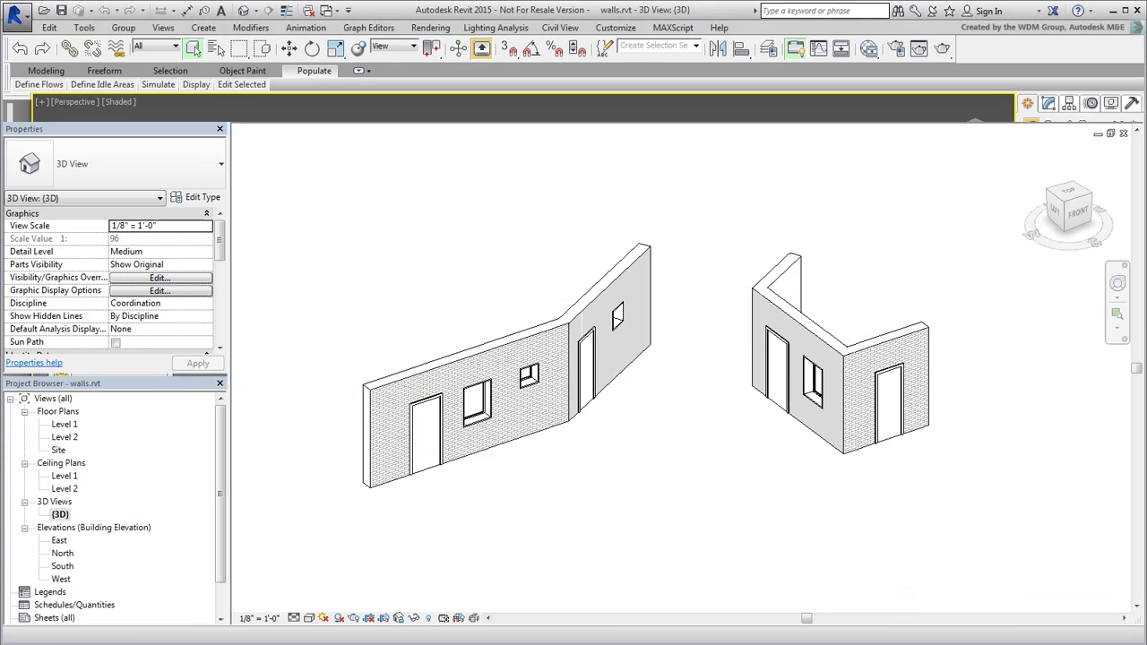
# Export Revit's 3D walls view as an FBX file named mywalls in _Assets.
pyautogui.moveTo(639, 427); pyautogui.dragTo(634, 410, button='middle')
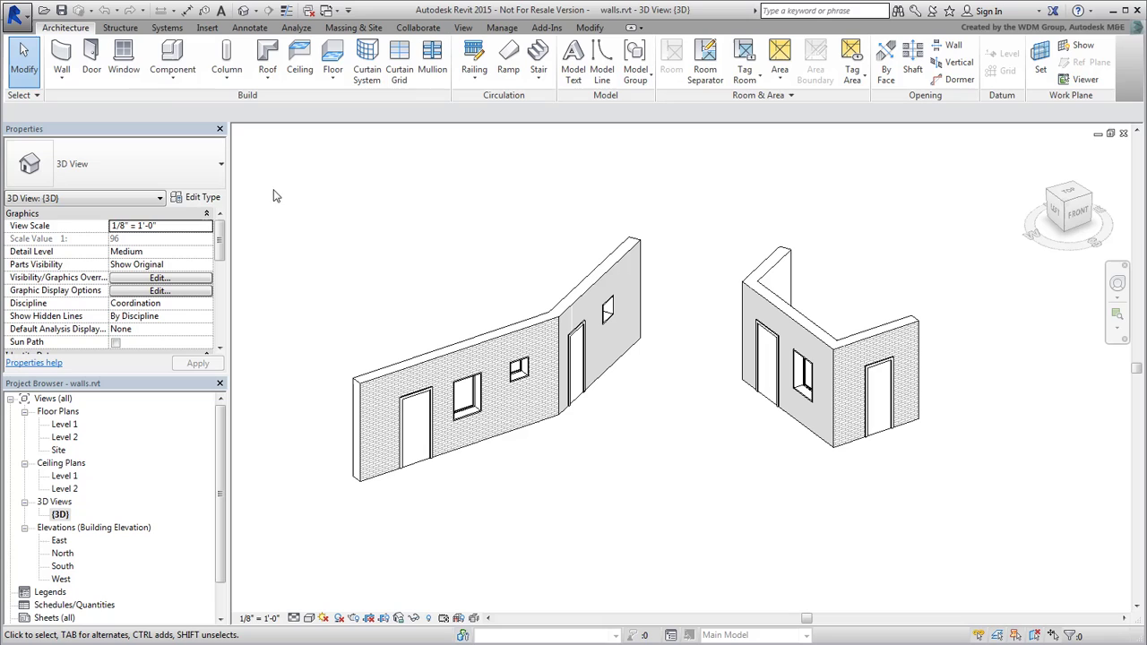
pyautogui.click(20, 15)
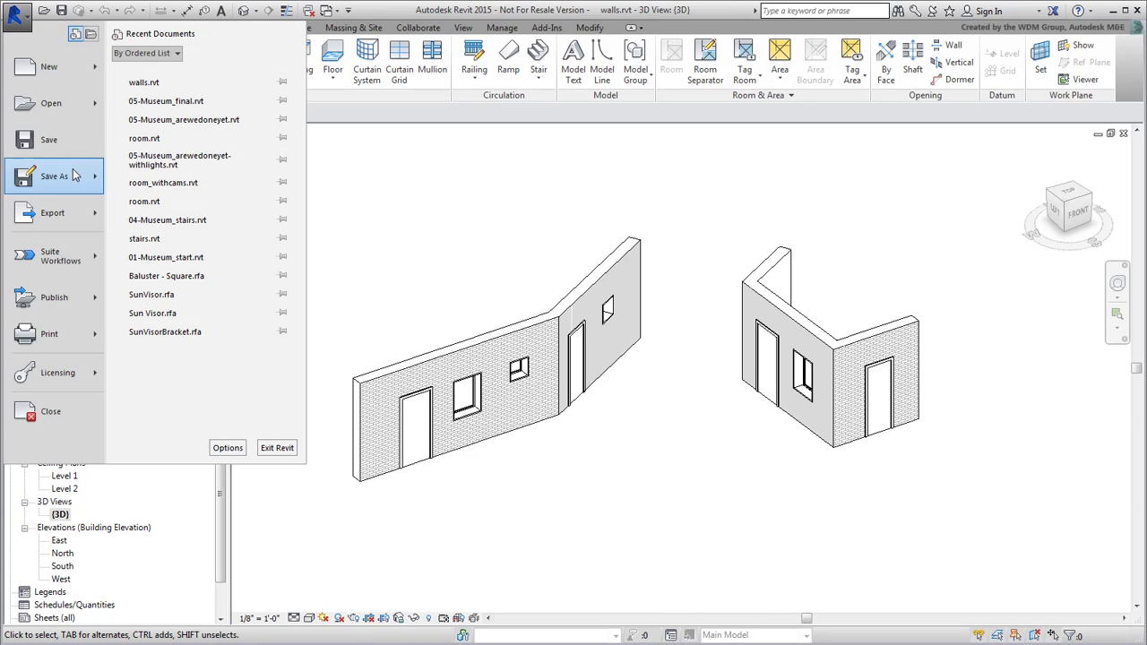
pyautogui.moveTo(94, 219)
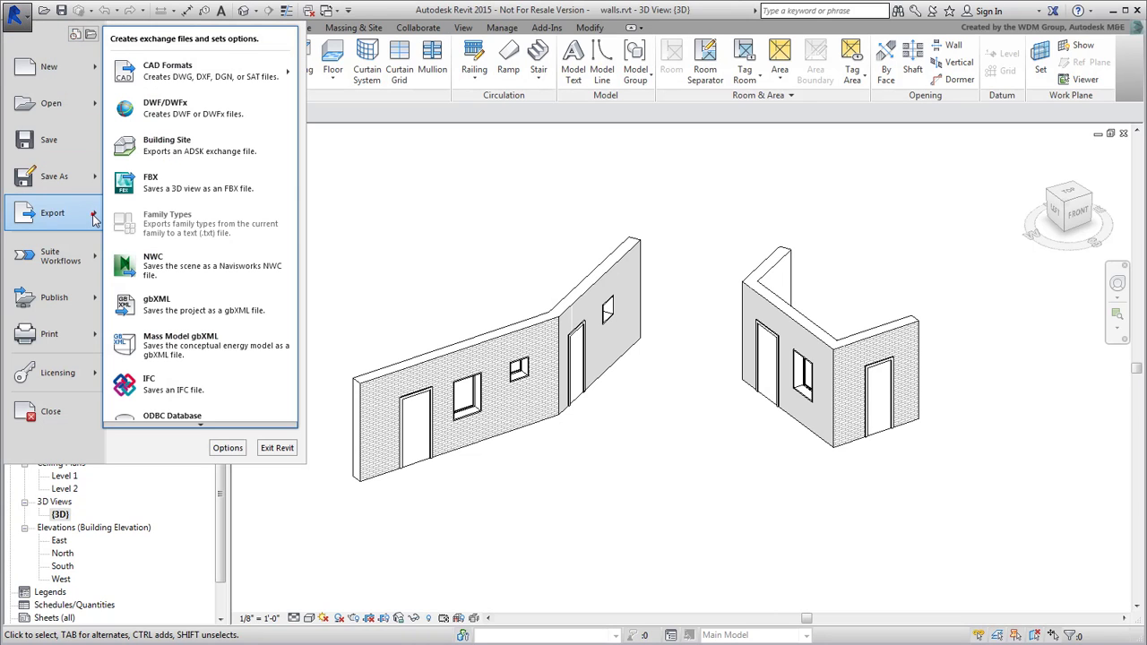
pyautogui.click(189, 184)
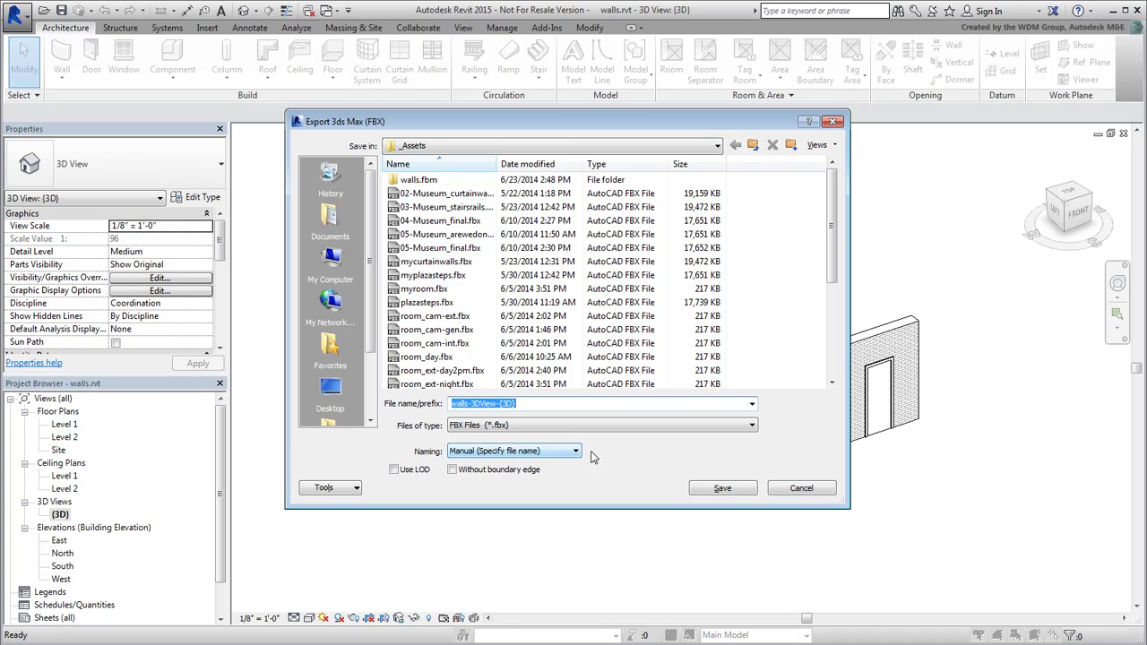
pyautogui.write('mywalls')
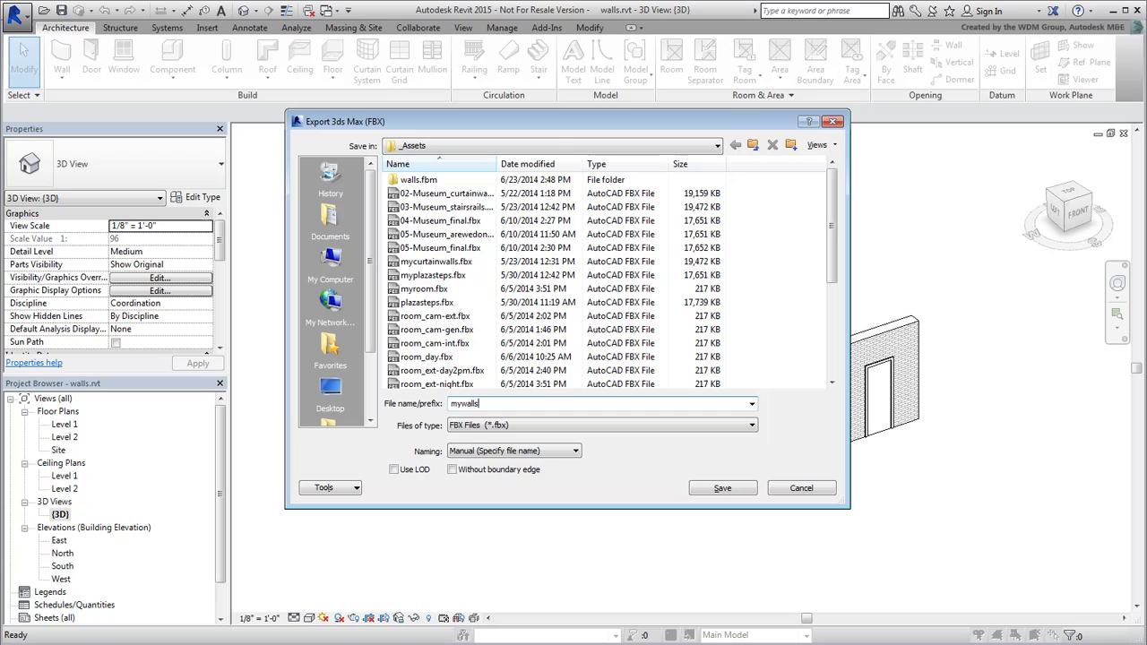
pyautogui.scroll(-4, 838, 211)
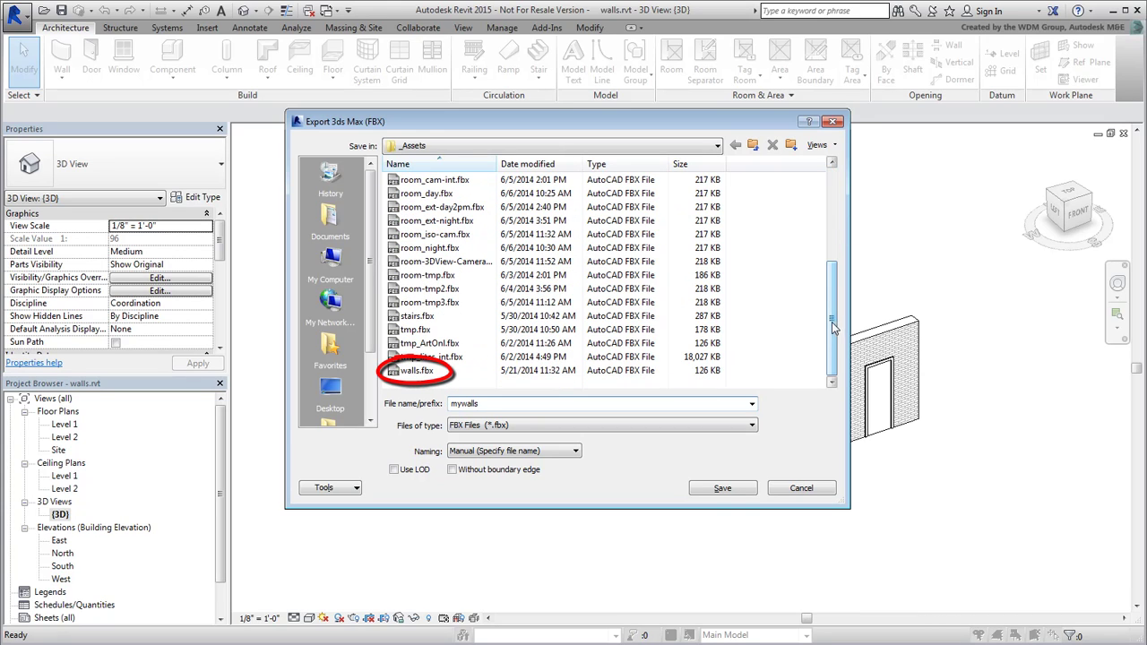
pyautogui.click(730, 491)
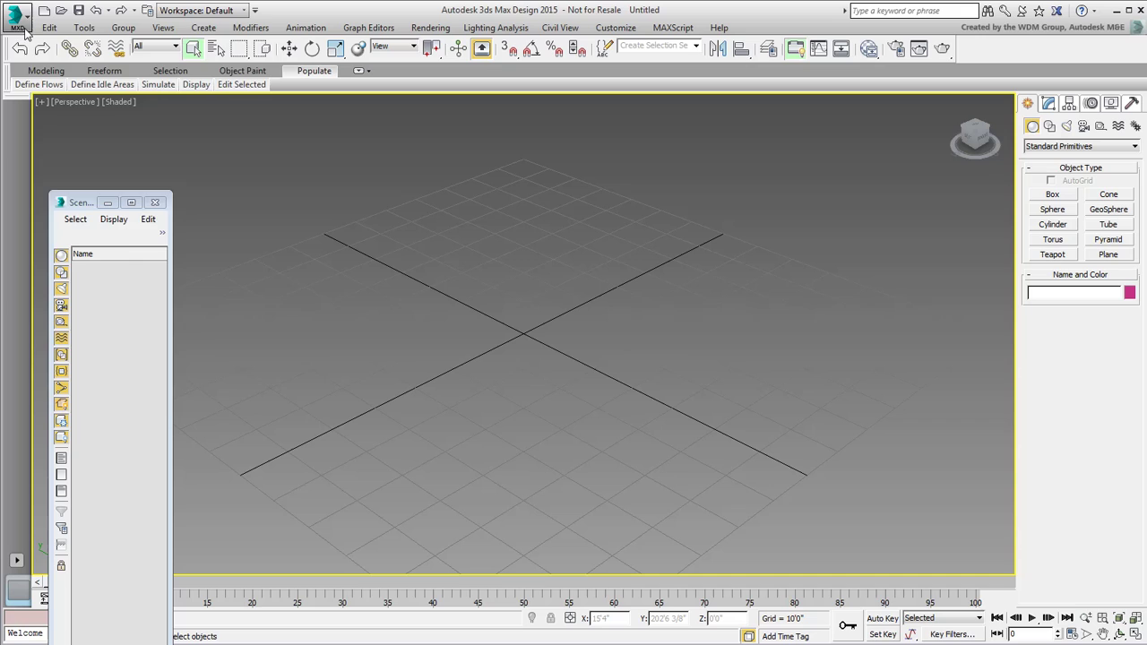
# Use Import > Link FBX and choose mywalls.fbx as the file to link.
pyautogui.click(23, 26)
pyautogui.click(97, 206)
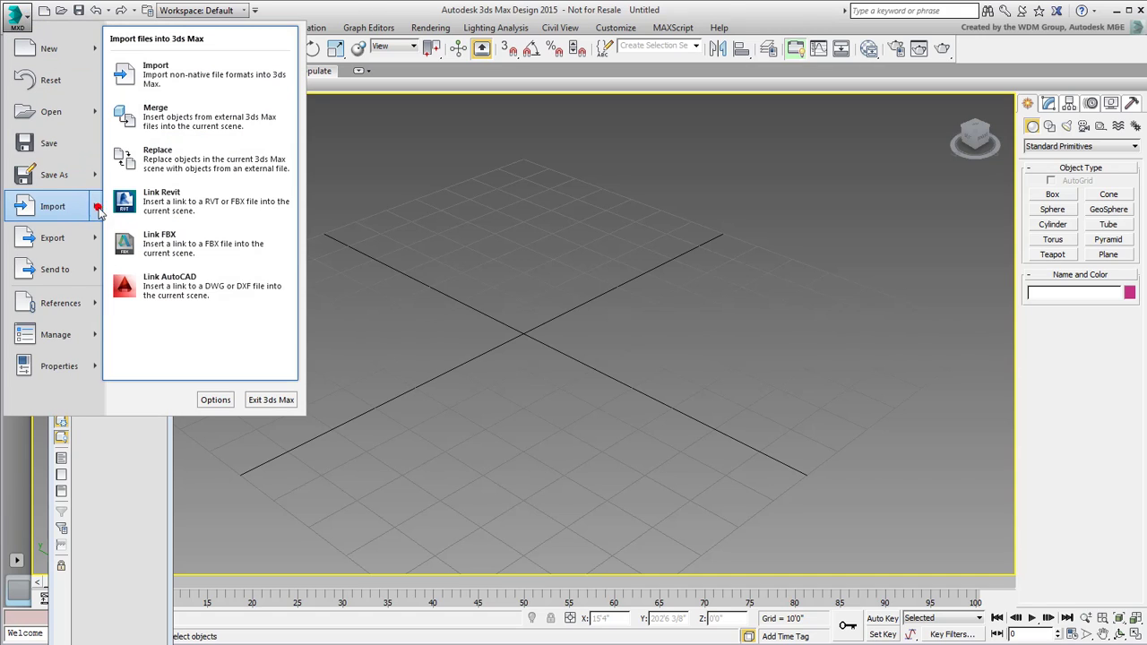
pyautogui.click(179, 243)
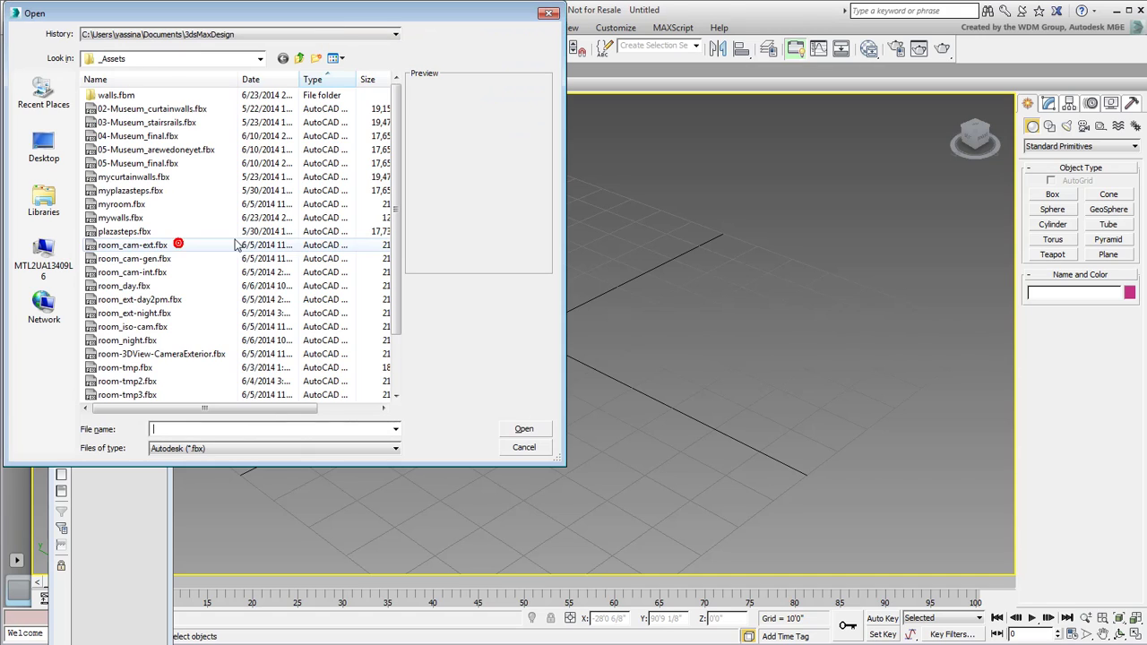
pyautogui.moveTo(397, 173); pyautogui.dragTo(397, 254)
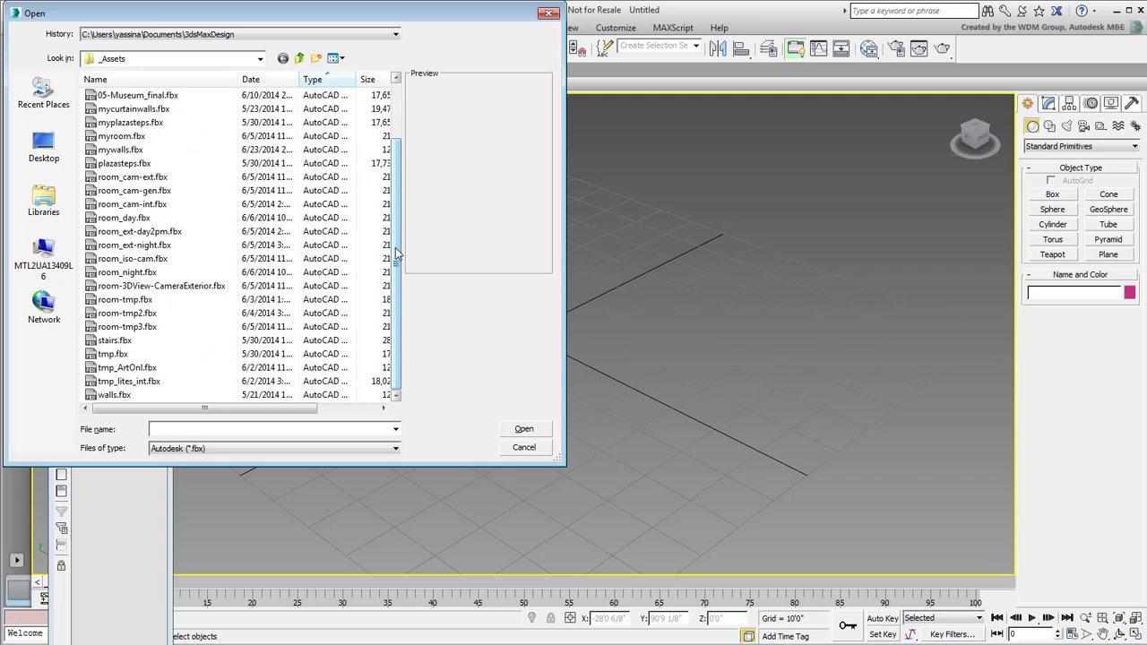
pyautogui.click(135, 150)
pyautogui.click(116, 395)
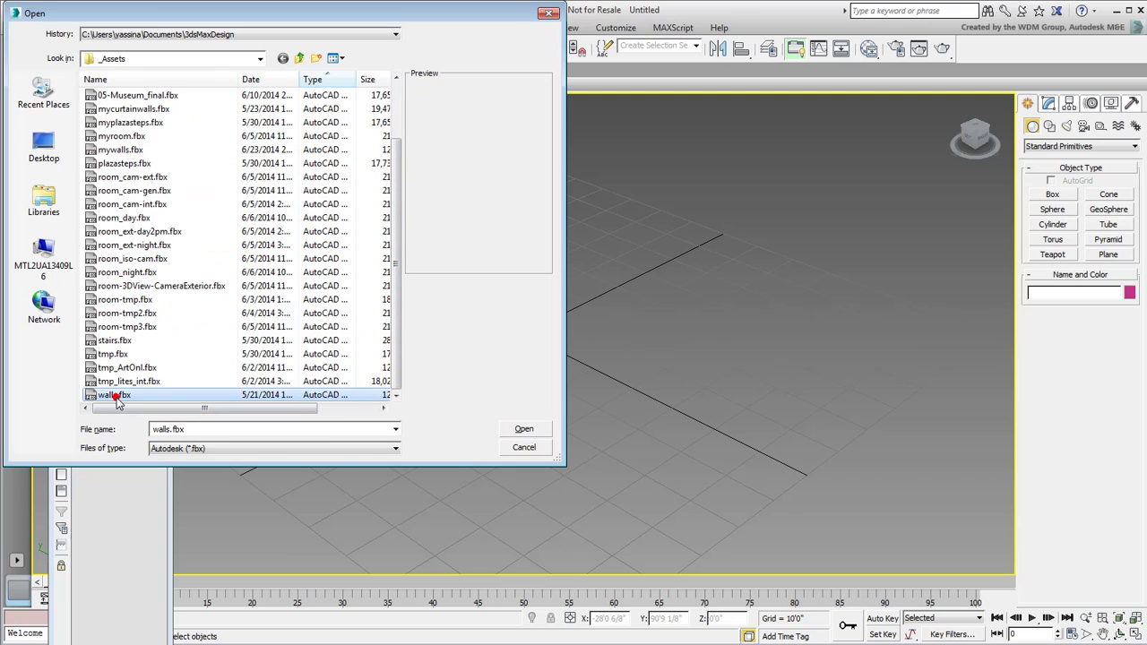
pyautogui.click(130, 149)
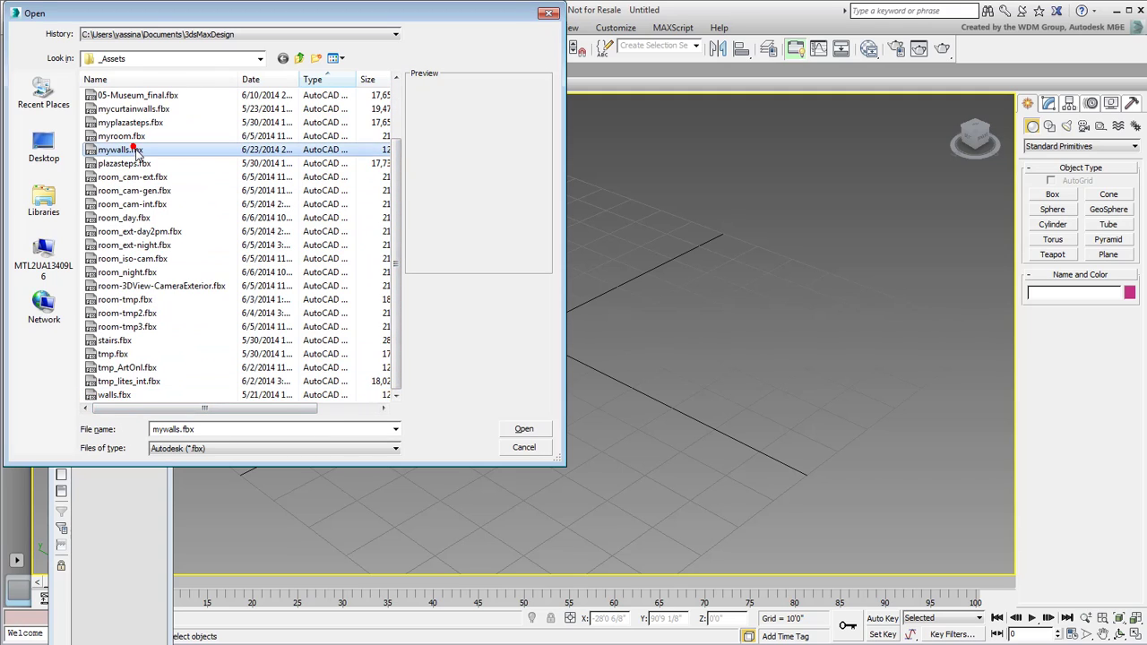
pyautogui.click(523, 430)
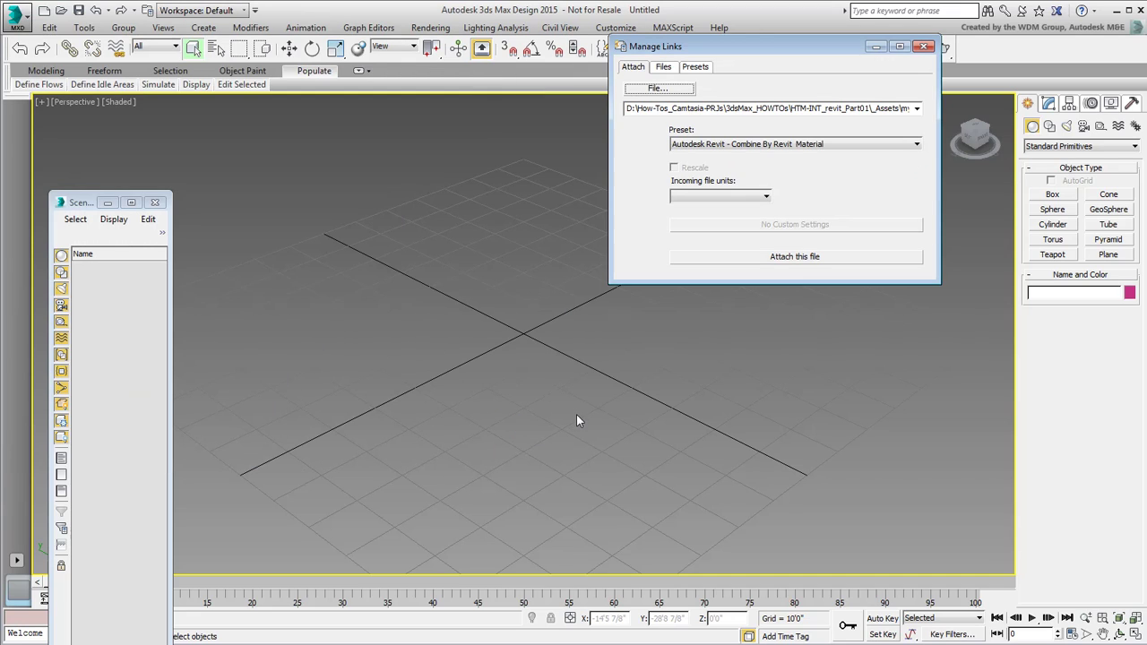
# Attach mywalls.fbx using the Autodesk Revit - Combine By Revit Material preset.
pyautogui.click(915, 143)
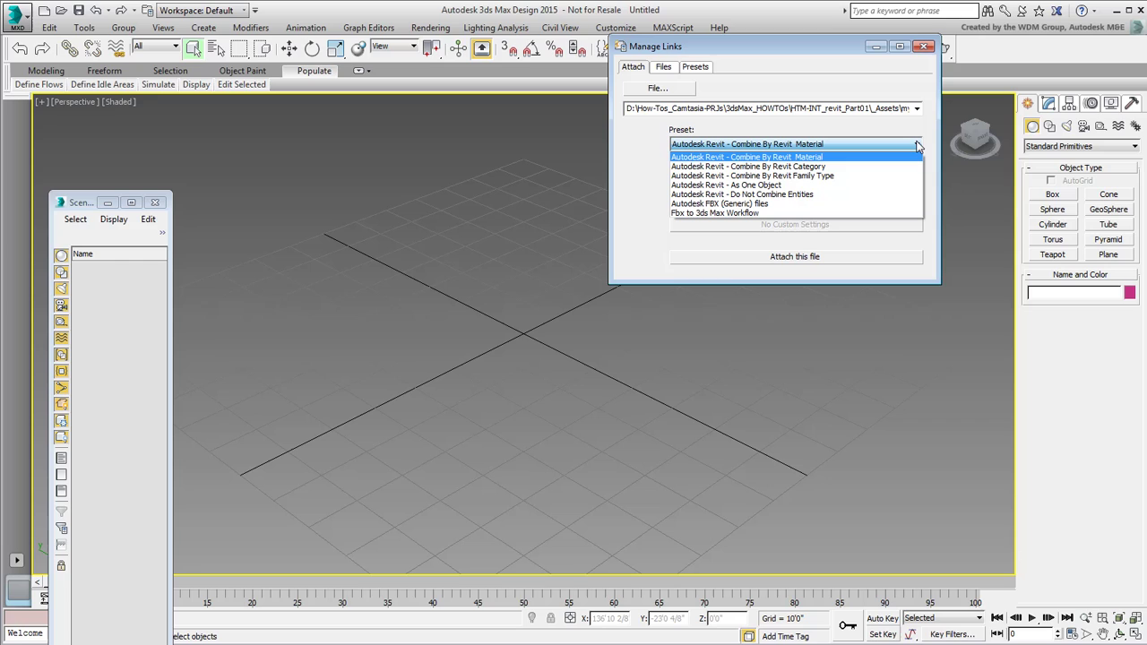
pyautogui.click(917, 146)
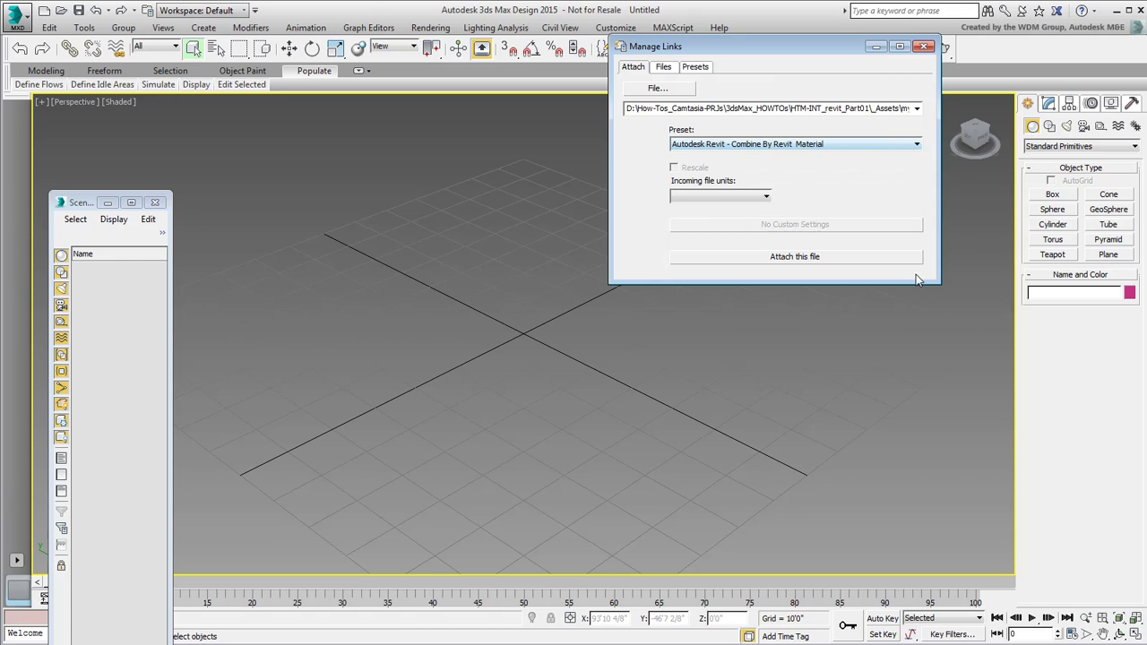
pyautogui.click(812, 258)
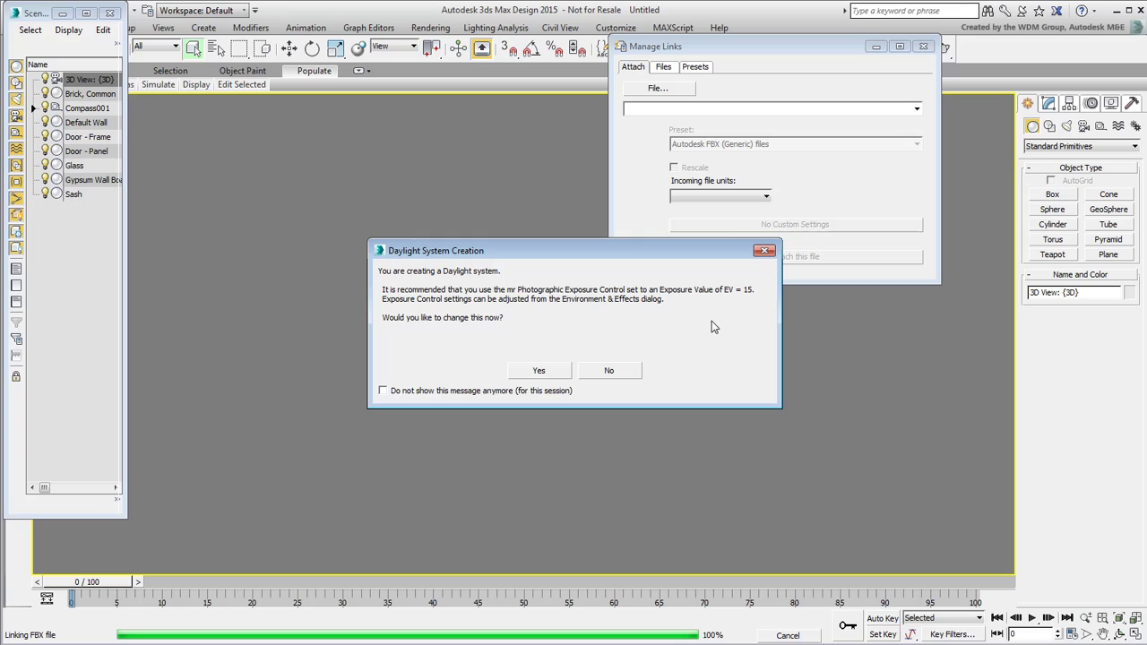
# Accept the daylight exposure, close Manage Links, and dock Scene Explorer on the left.
pyautogui.click(537, 371)
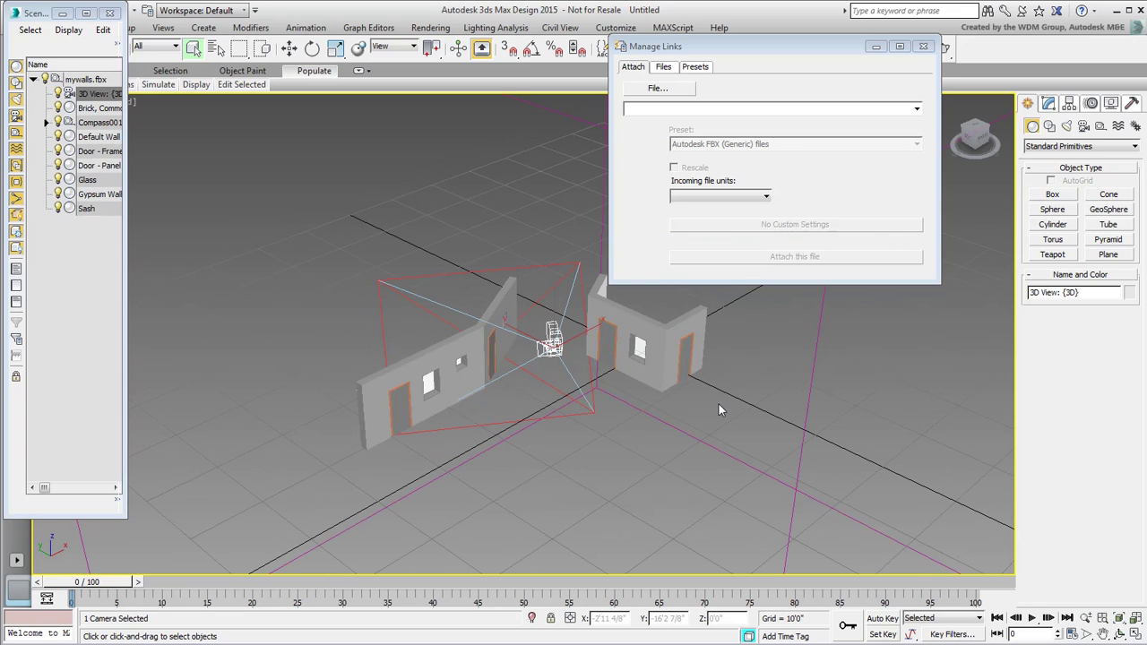
pyautogui.click(923, 46)
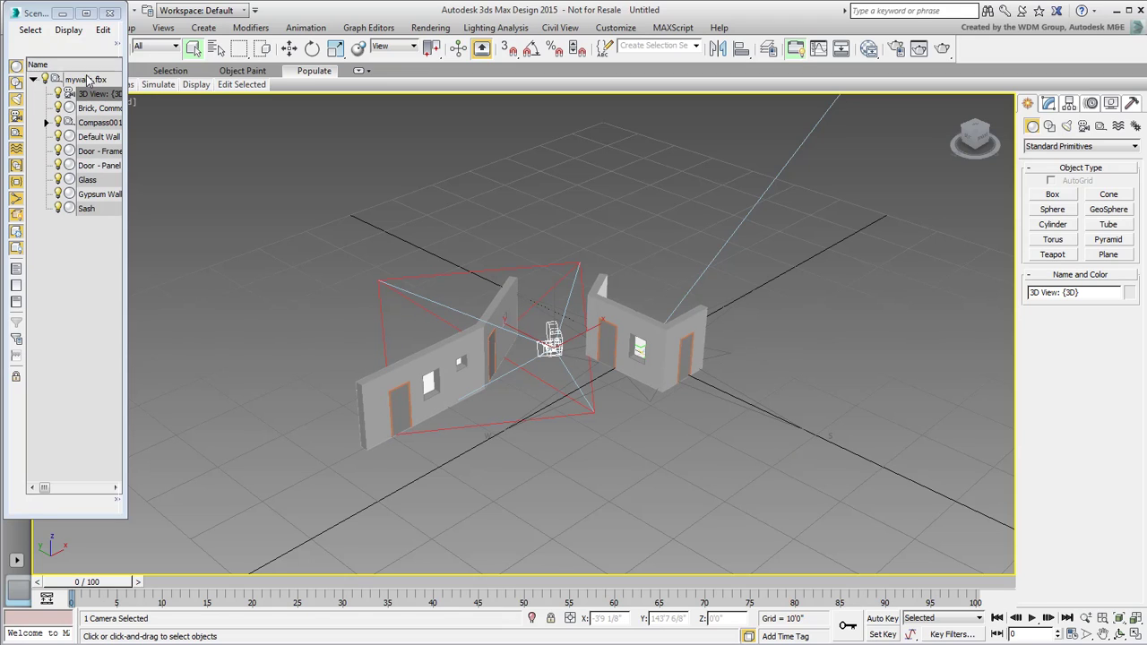
pyautogui.moveTo(35, 13); pyautogui.dragTo(123, 147)
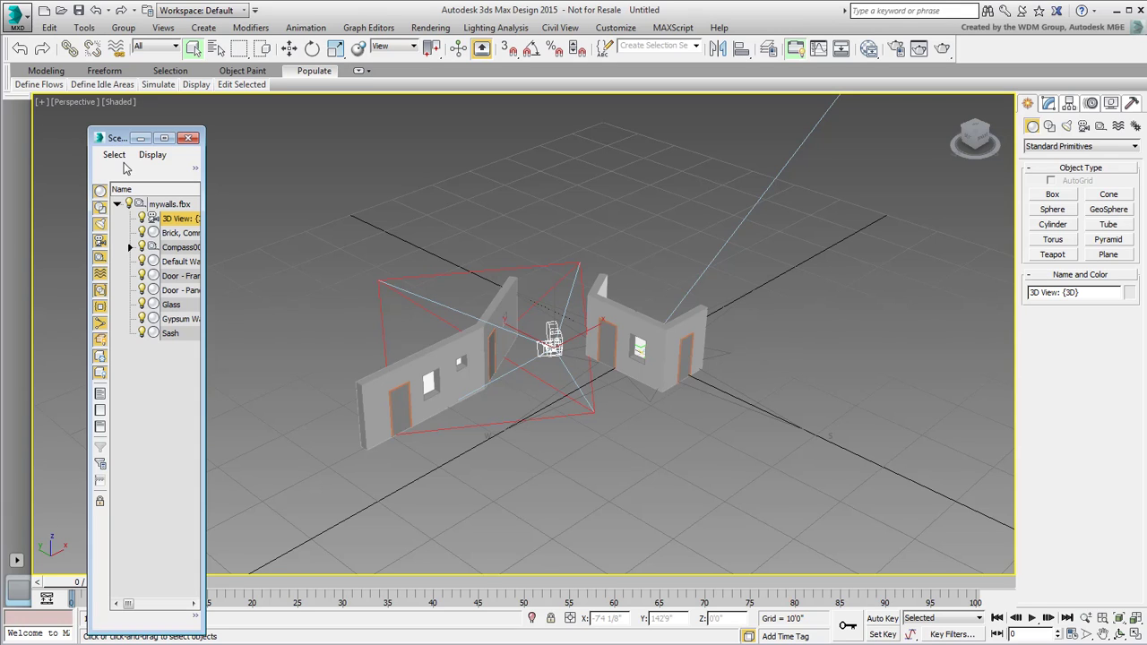
pyautogui.moveTo(118, 138); pyautogui.dragTo(38, 137)
pyautogui.moveTo(139, 244); pyautogui.dragTo(176, 243)
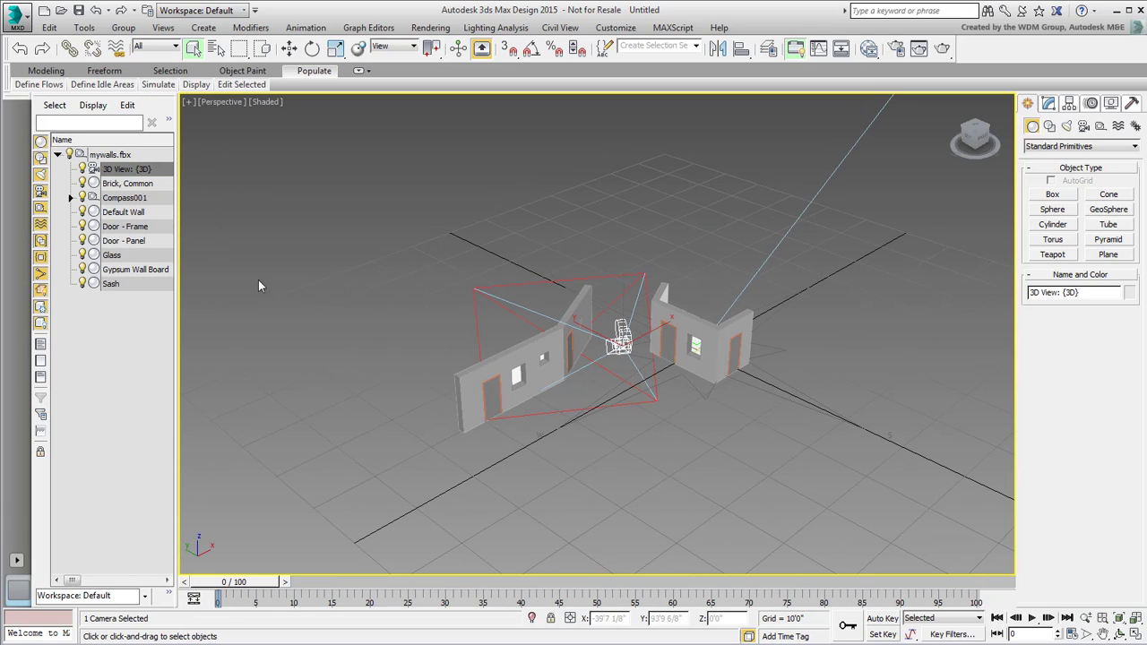
pyautogui.click(134, 184)
pyautogui.click(119, 198)
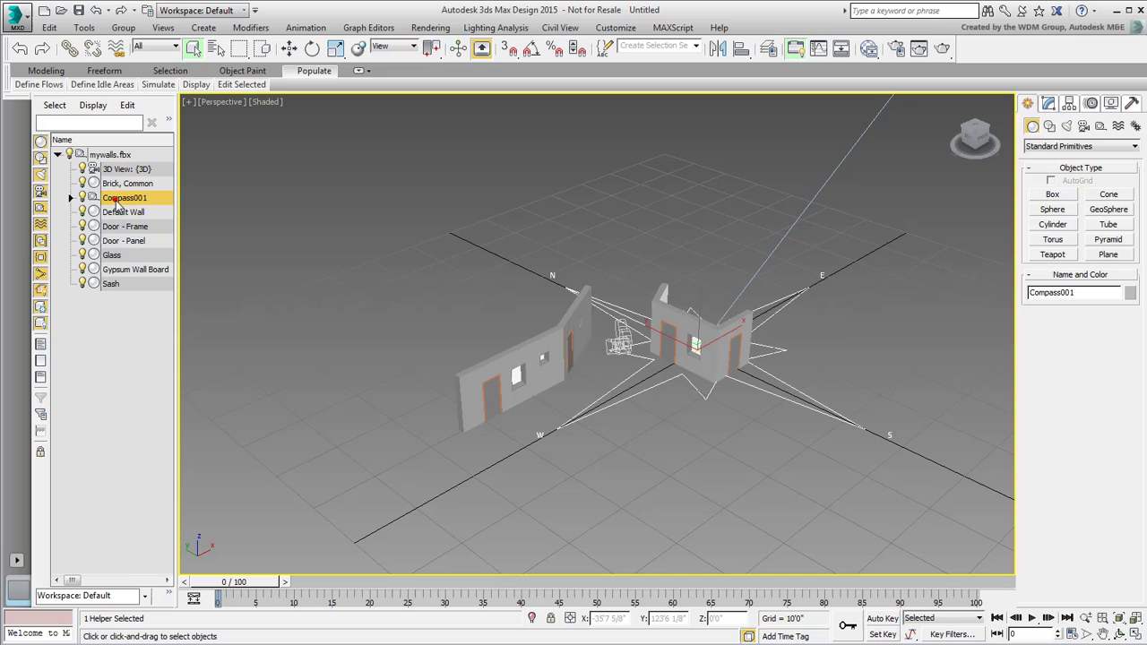
pyautogui.click(119, 212)
pyautogui.click(119, 228)
pyautogui.click(115, 255)
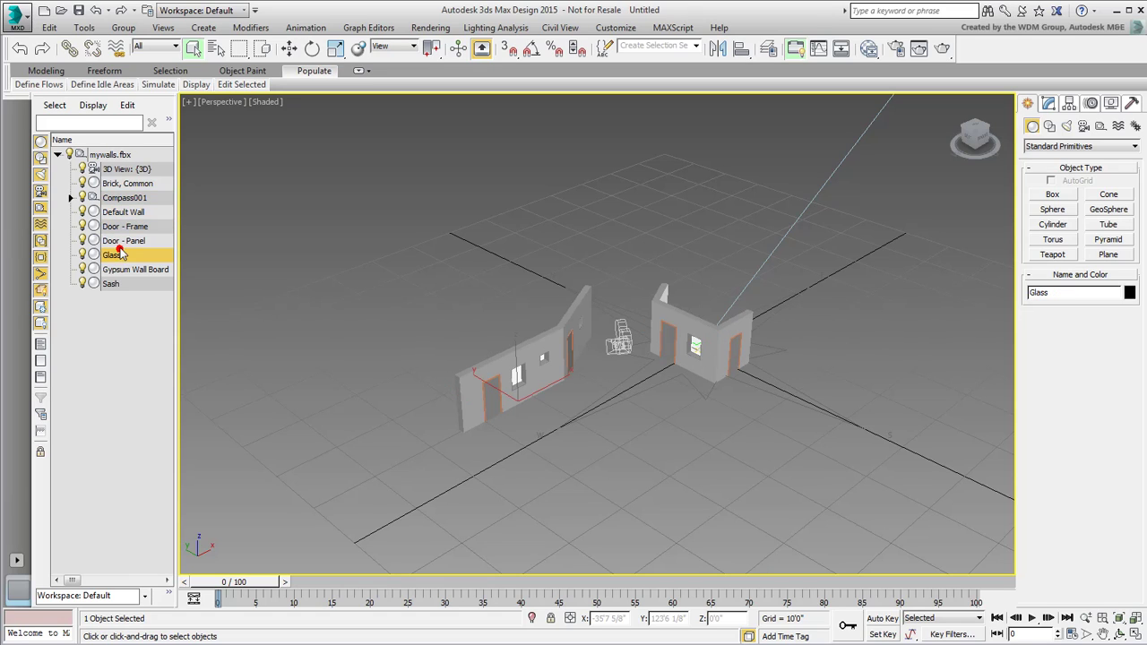
pyautogui.click(120, 270)
pyautogui.click(121, 284)
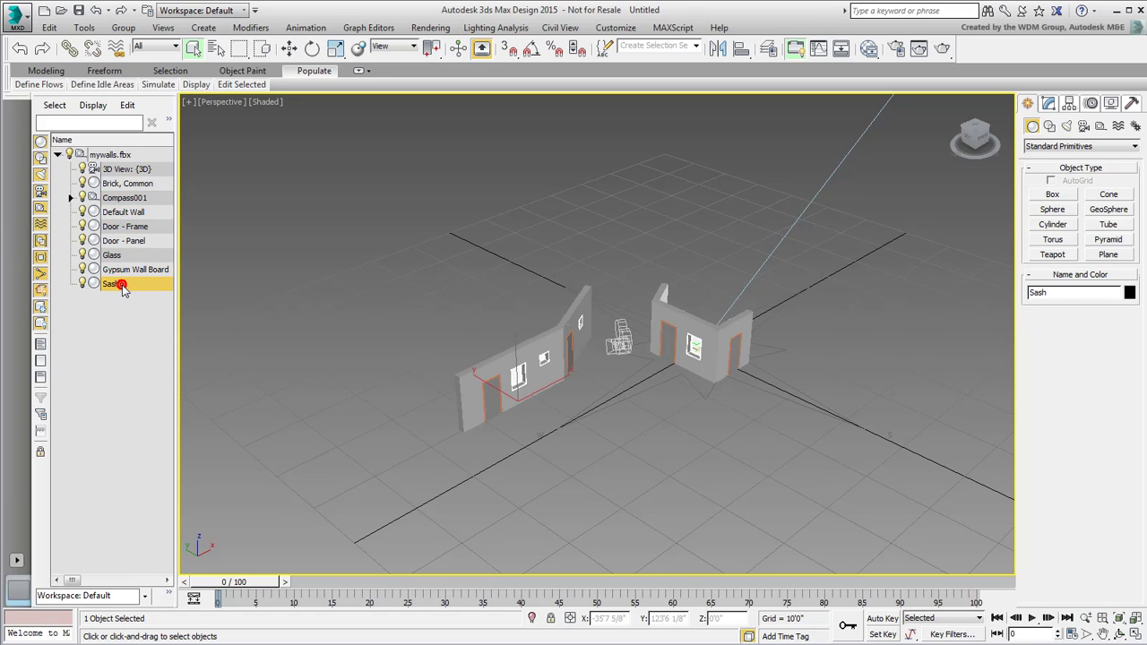
pyautogui.click(295, 346)
pyautogui.scroll(2, 582, 366)
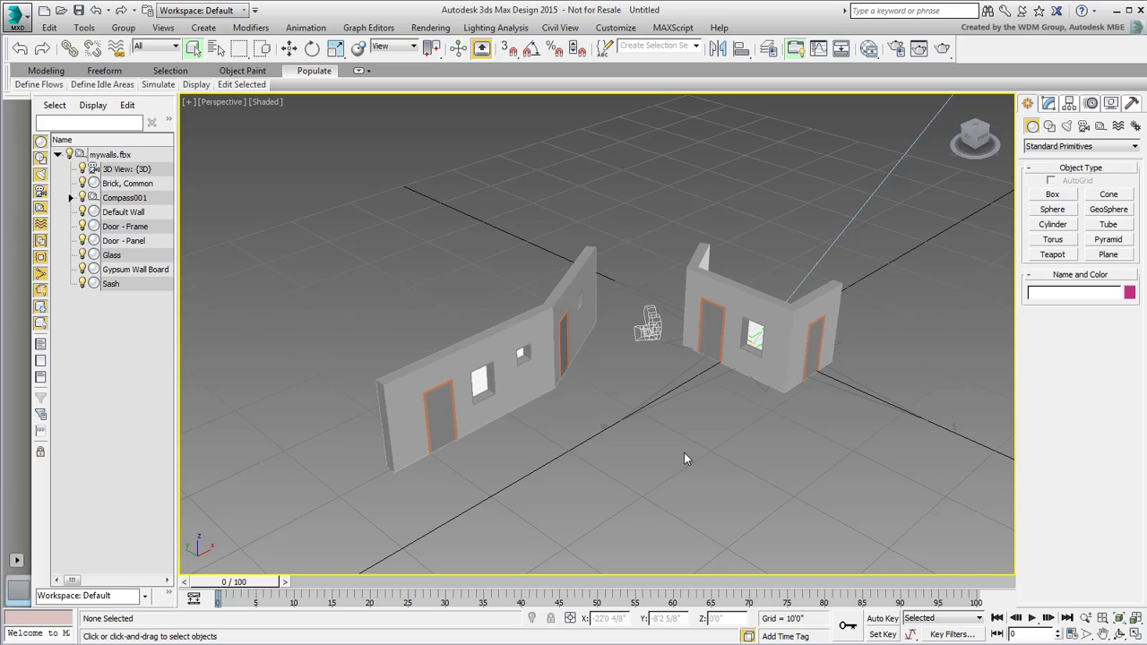
pyautogui.click(439, 414)
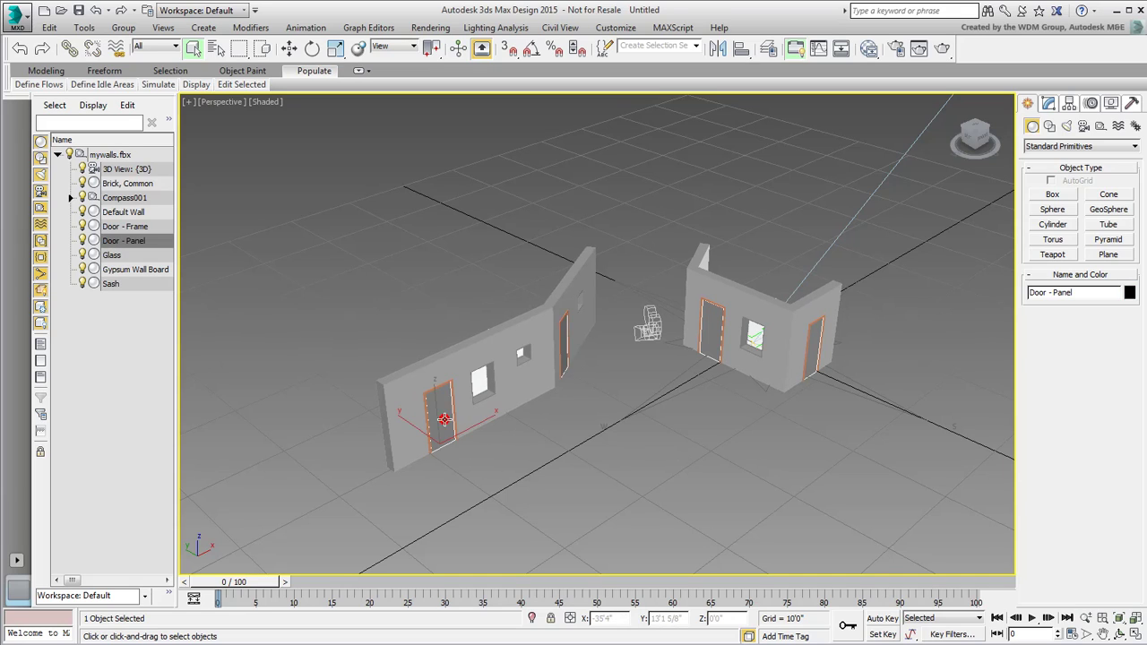
pyautogui.rightClick(530, 415)
pyautogui.click(460, 432)
pyautogui.moveTo(433, 400); pyautogui.dragTo(439, 329)
pyautogui.click(427, 405)
pyautogui.click(426, 405)
pyautogui.rightClick(439, 329)
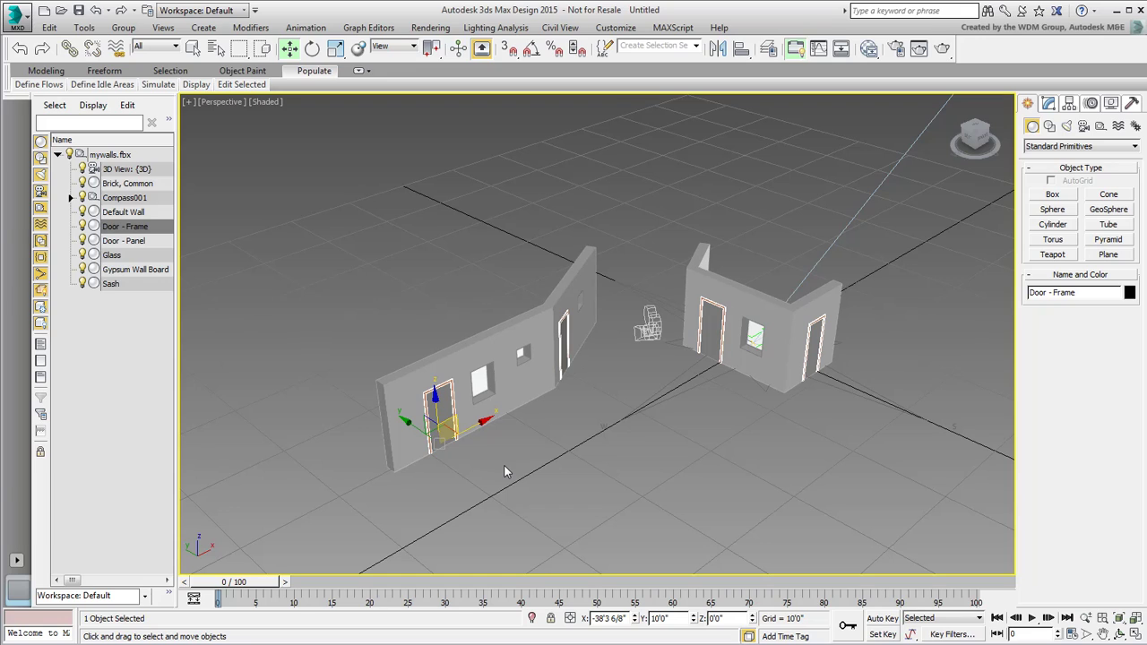
pyautogui.click(476, 380)
pyautogui.moveTo(498, 395); pyautogui.dragTo(498, 286)
pyautogui.rightClick(498, 287)
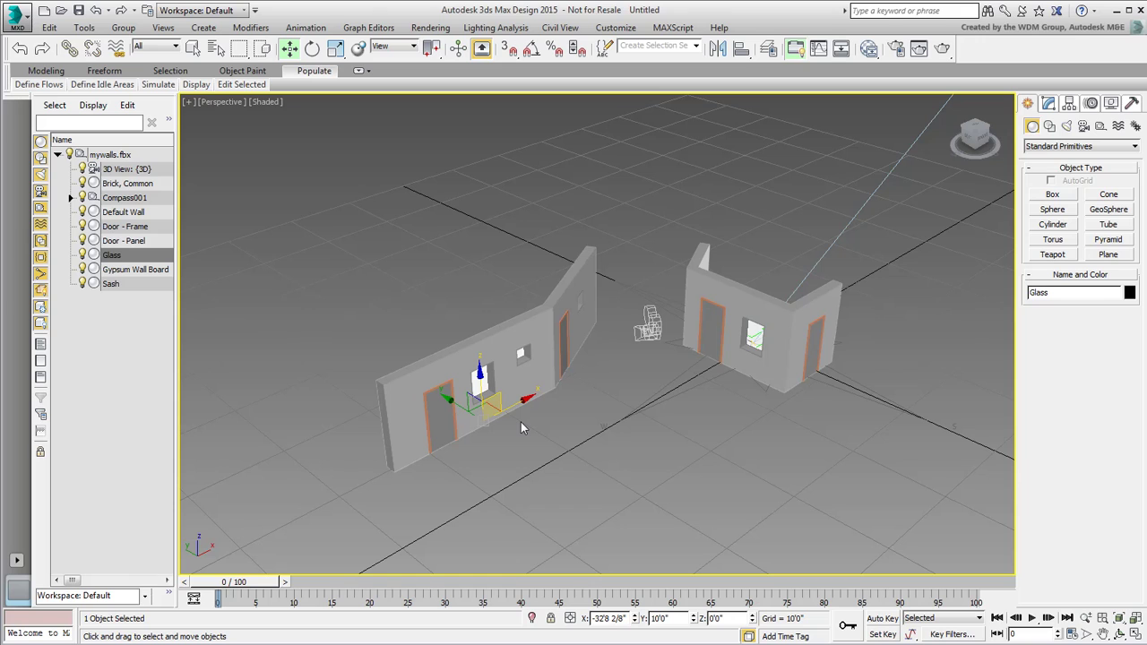
pyautogui.keyDown('alt'); pyautogui.moveTo(520, 422); pyautogui.dragTo(508, 363, button='middle'); pyautogui.keyUp('alt')
pyautogui.click(508, 357)
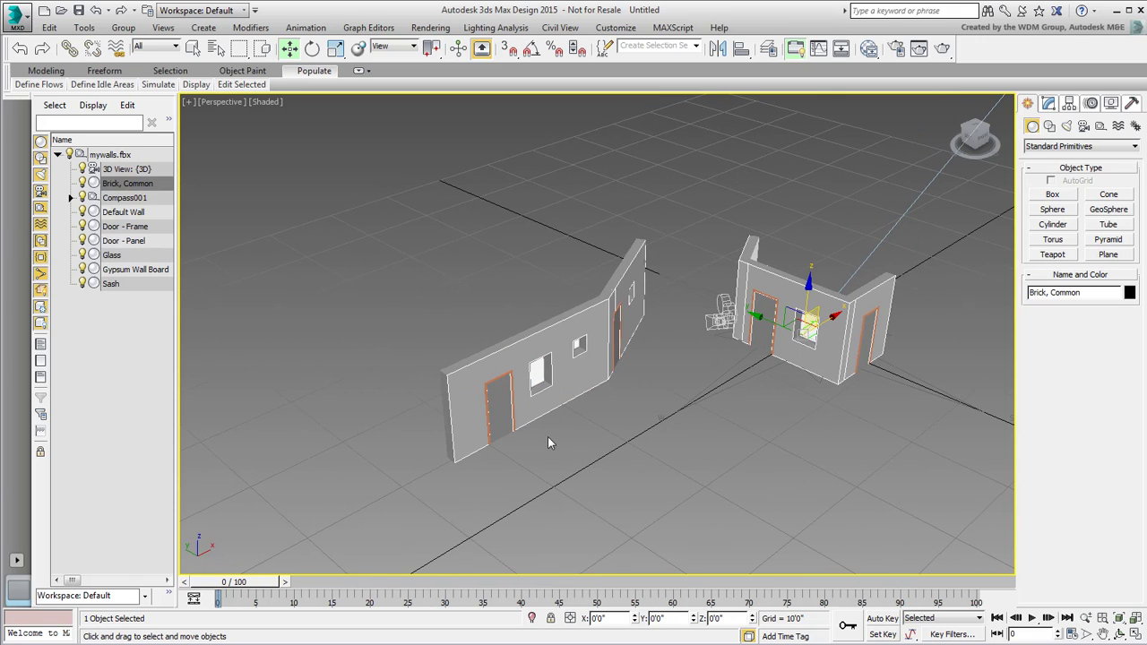
pyautogui.keyDown('alt'); pyautogui.moveTo(547, 436); pyautogui.dragTo(607, 447, button='middle'); pyautogui.keyUp('alt')
pyautogui.click(627, 405)
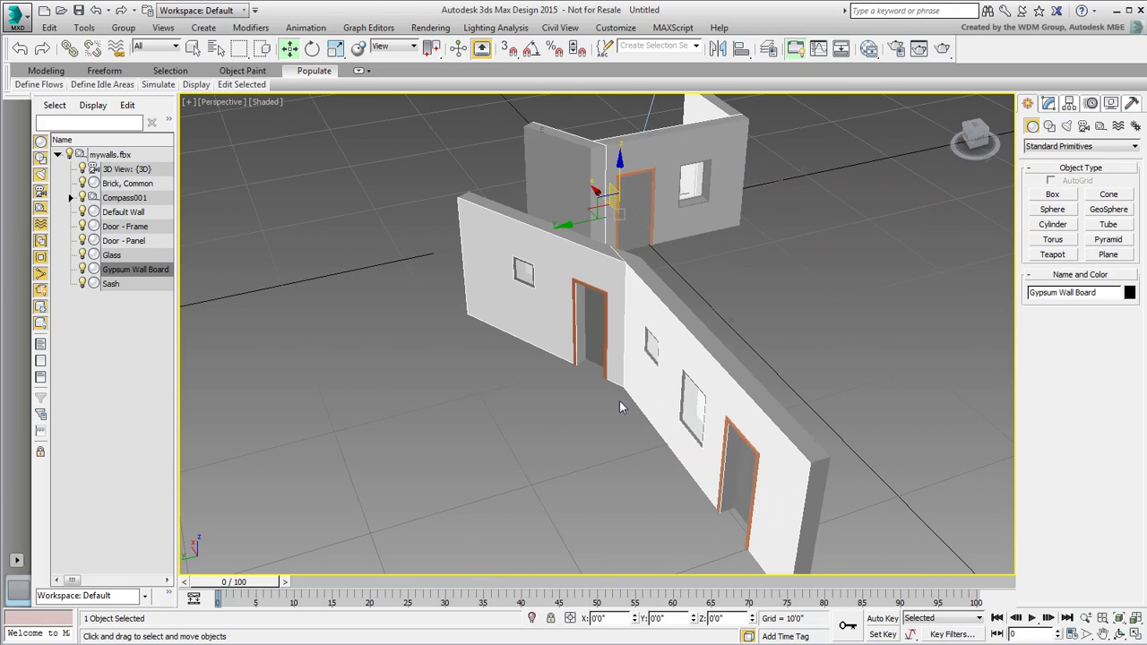
pyautogui.keyDown('alt'); pyautogui.moveTo(541, 463); pyautogui.dragTo(488, 421, button='middle'); pyautogui.keyUp('alt')
pyautogui.click(459, 275)
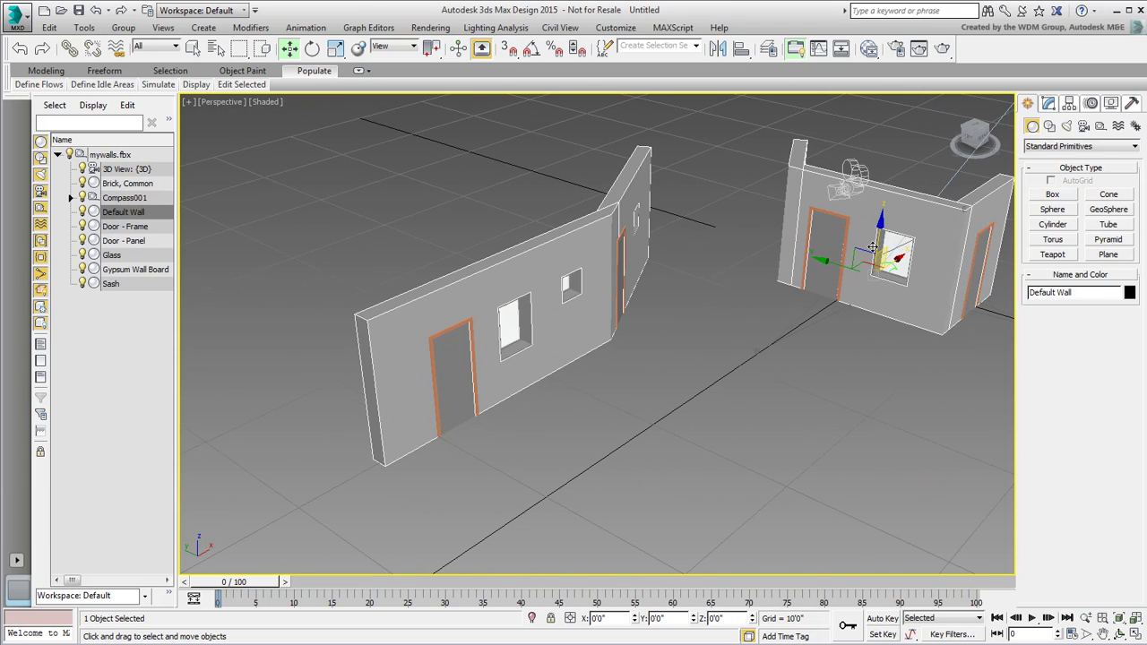
pyautogui.keyDown('shift'); pyautogui.moveTo(871, 249); pyautogui.dragTo(787, 164); pyautogui.keyUp('shift')
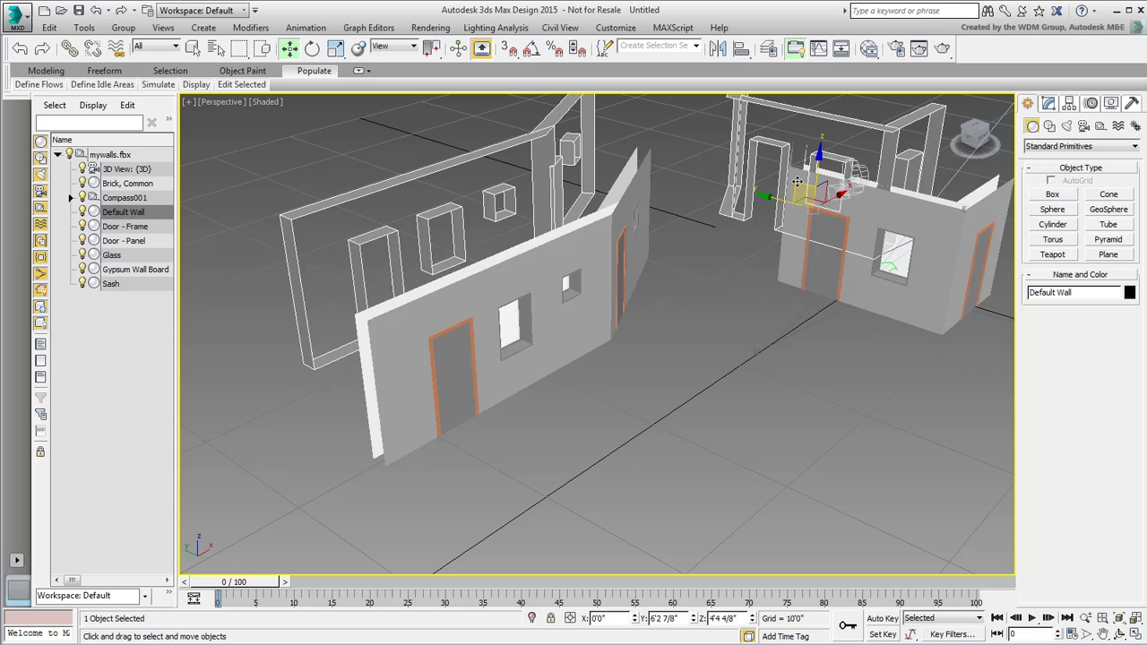
pyautogui.rightClick(792, 176)
pyautogui.moveTo(524, 314)
pyautogui.mouseDown(button='middle')
pyautogui.moveTo(637, 315)
pyautogui.moveTo(552, 352)
pyautogui.mouseUp(button='middle')
pyautogui.scroll(-4, 591, 368)
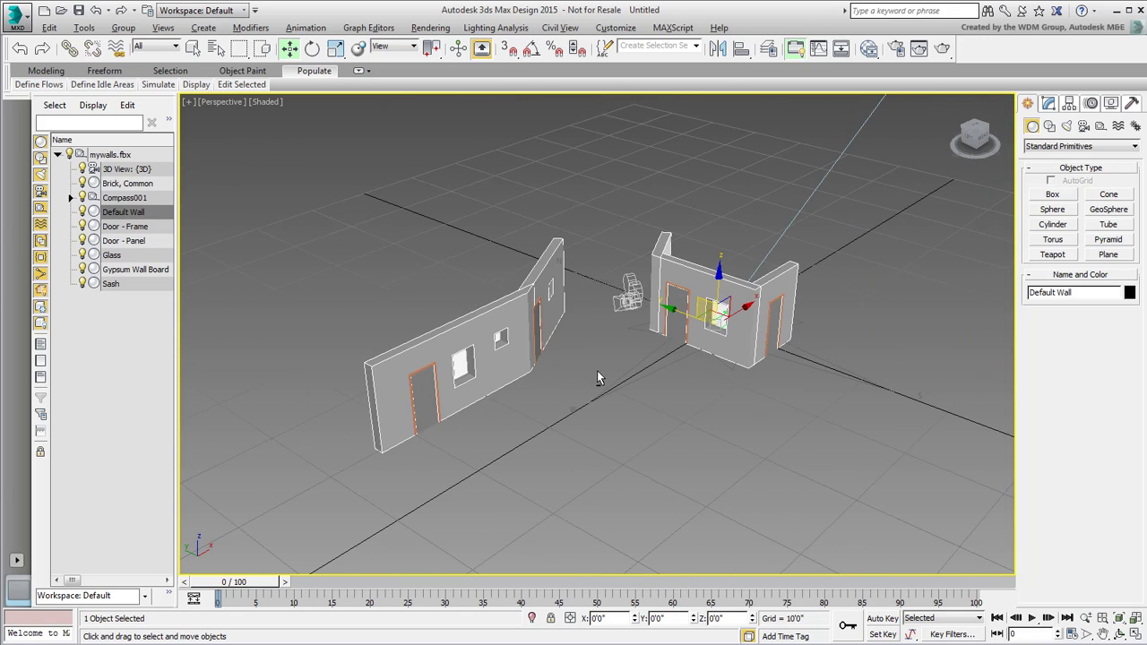
pyautogui.scroll(2, 583, 380)
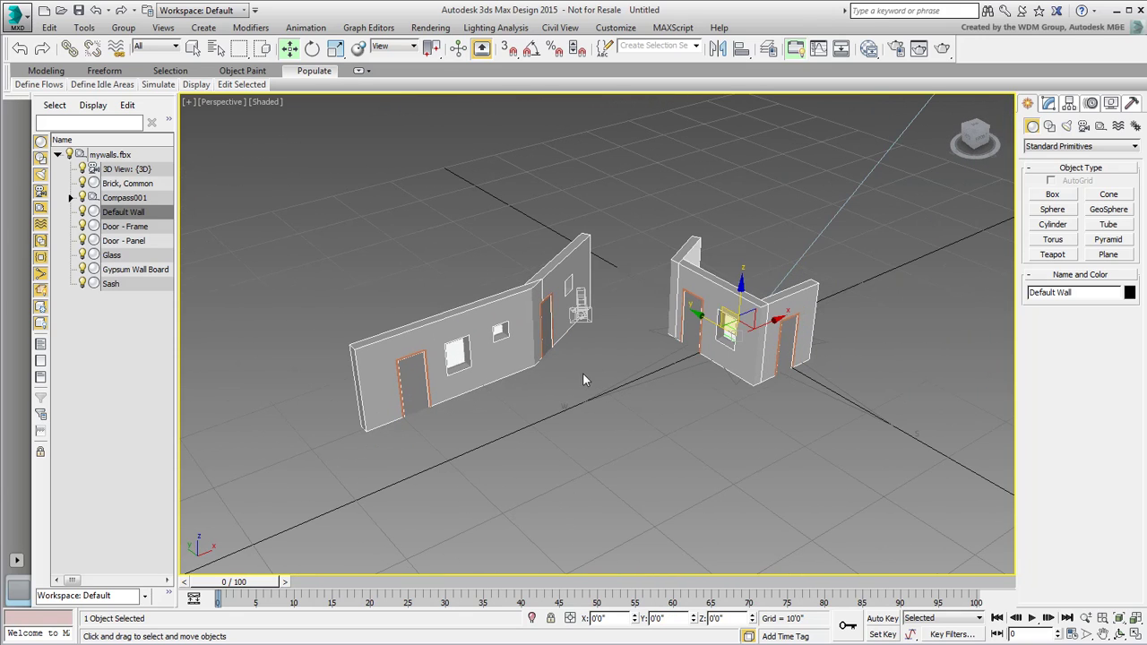
pyautogui.click(761, 476)
pyautogui.hotkey('ctrl', 'z')
pyautogui.click(760, 477)
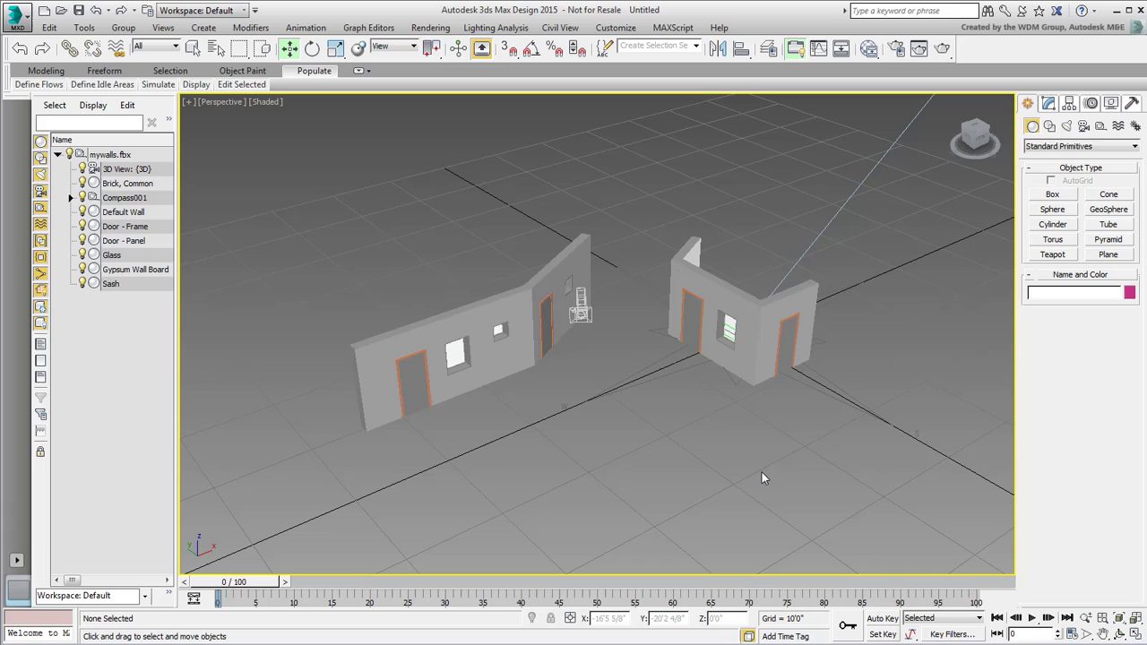
# Reset 3ds Max to an empty scene without saving the current one.
pyautogui.click(16, 15)
pyautogui.click(47, 80)
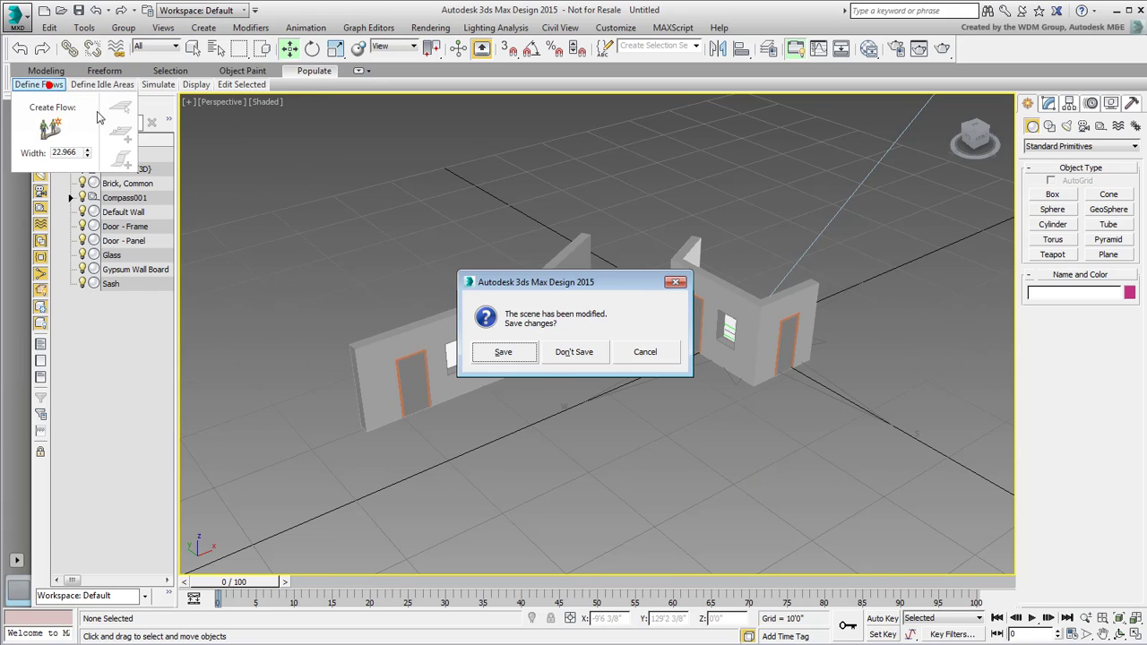
pyautogui.click(572, 352)
pyautogui.click(532, 352)
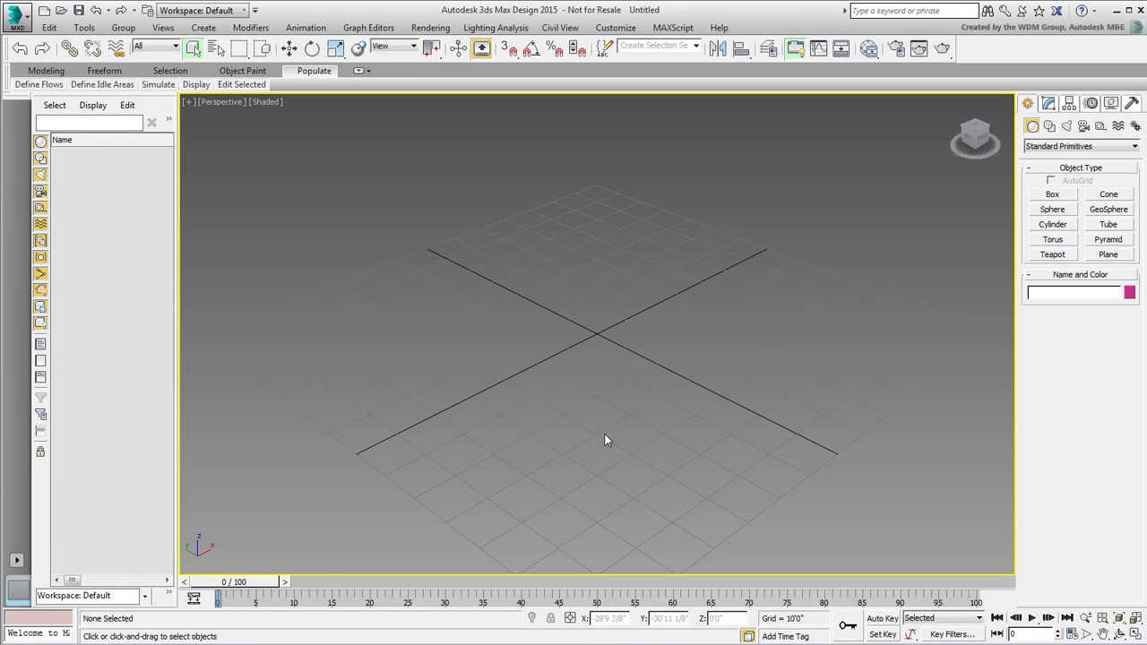
# Pick mywalls.fbx from the _Assets folder as the FBX file to link.
pyautogui.click(16, 15)
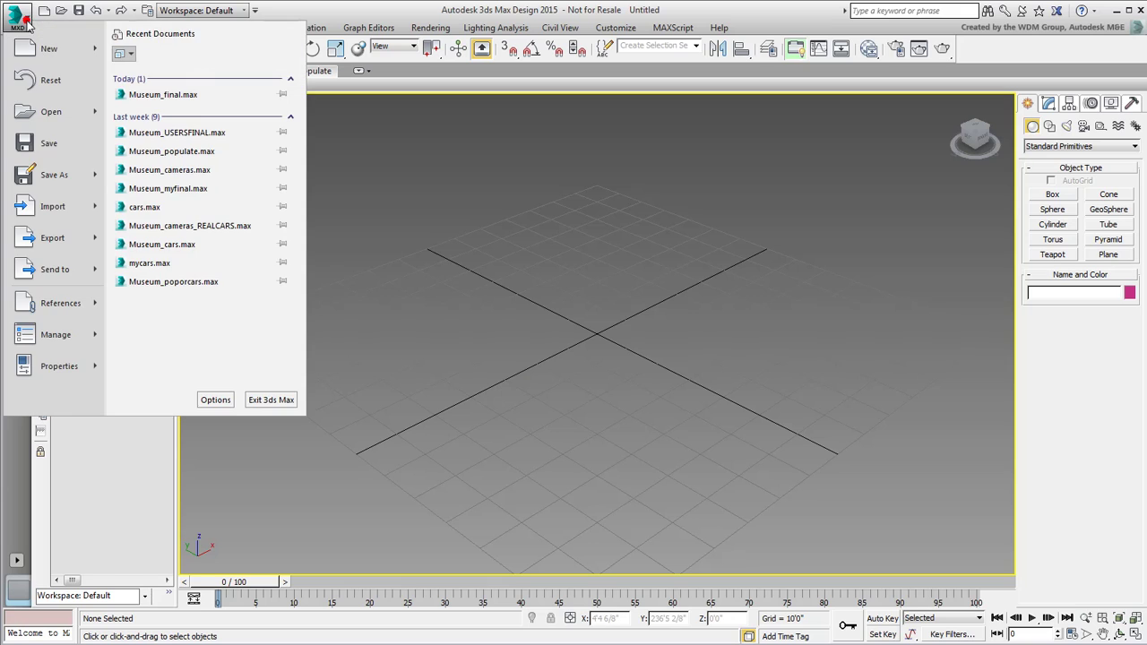
pyautogui.moveTo(96, 208)
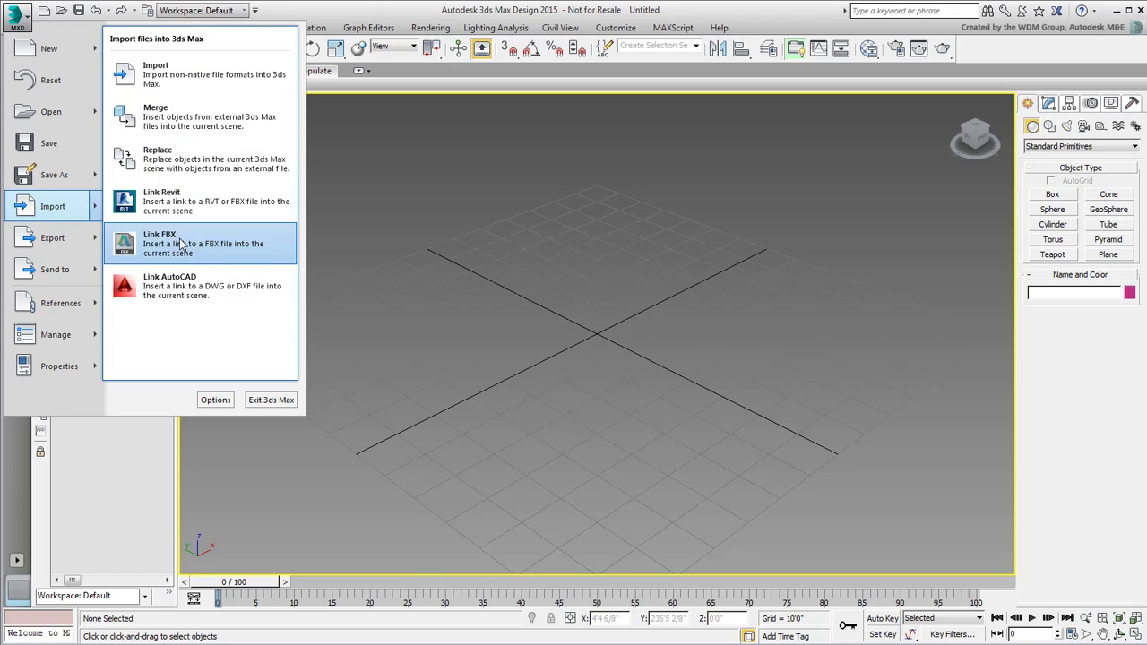
pyautogui.click(219, 246)
pyautogui.moveTo(395, 234); pyautogui.dragTo(397, 276)
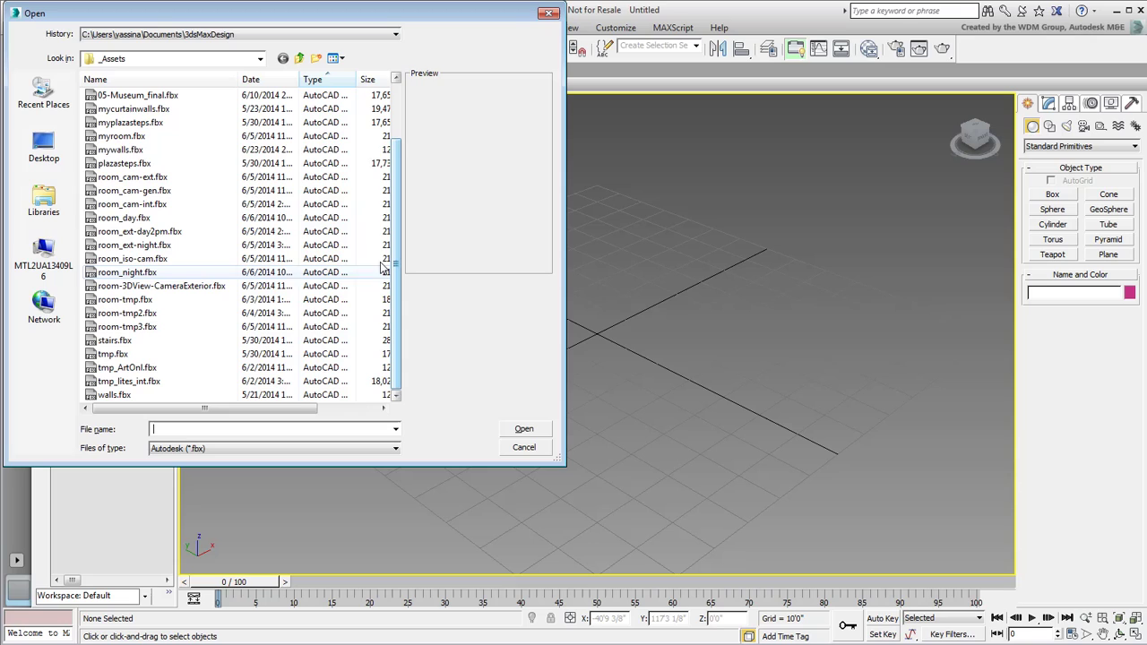
pyautogui.click(120, 150)
pyautogui.click(524, 430)
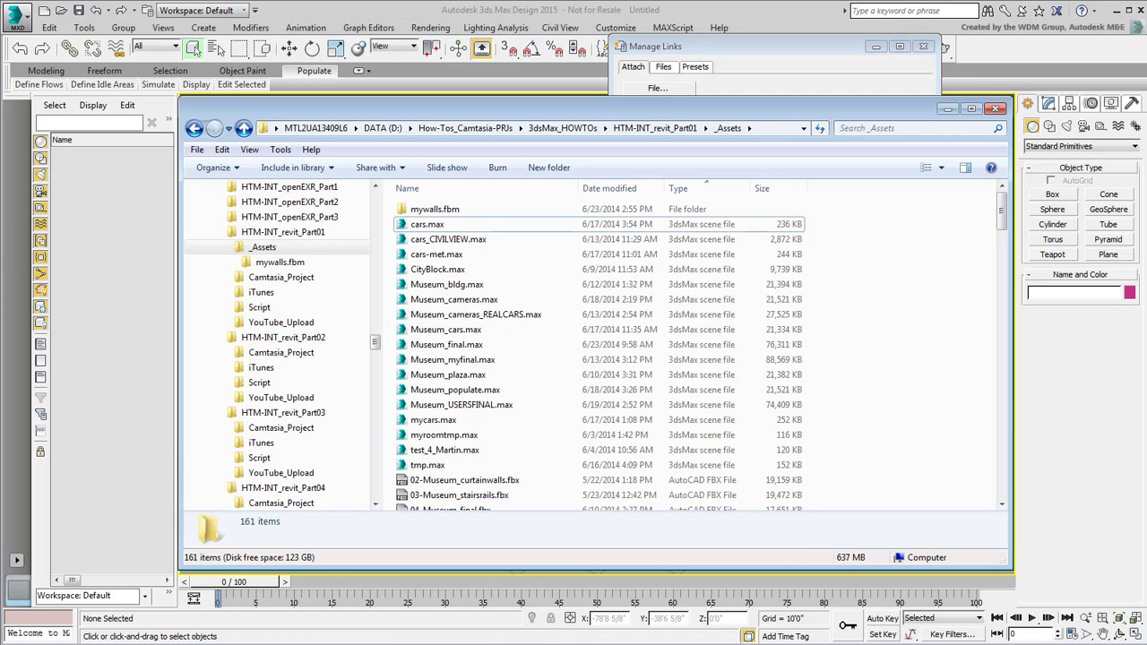
# Open mywalls.fbm to view its six wall textures, then return to the _Assets folder.
pyautogui.click(438, 209)
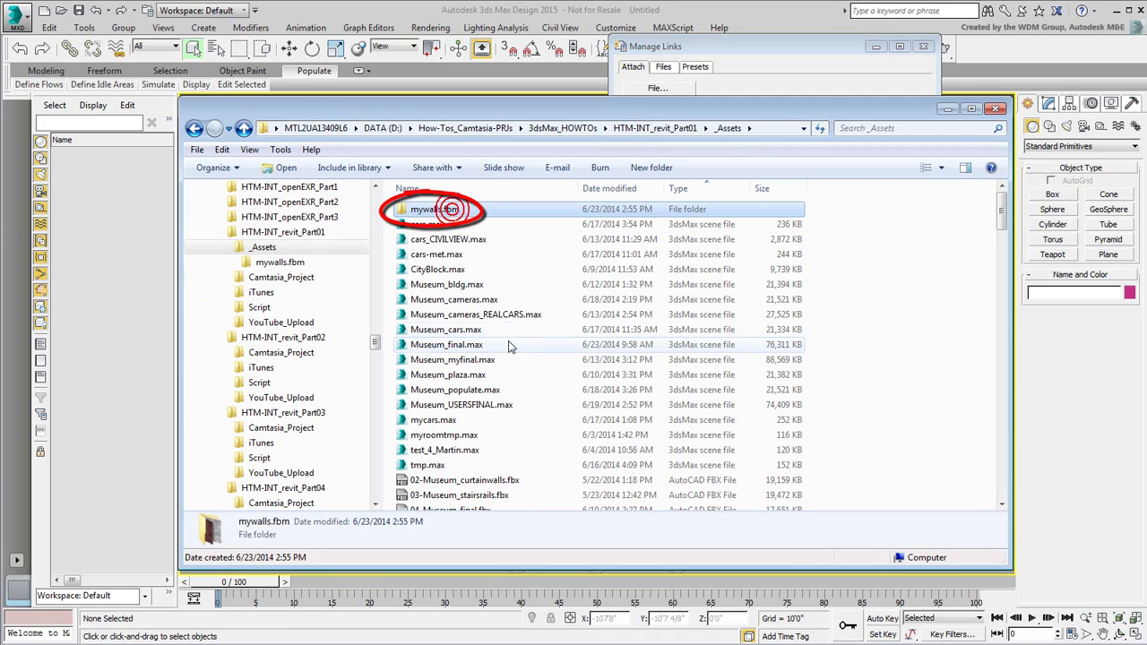
pyautogui.doubleClick(442, 212)
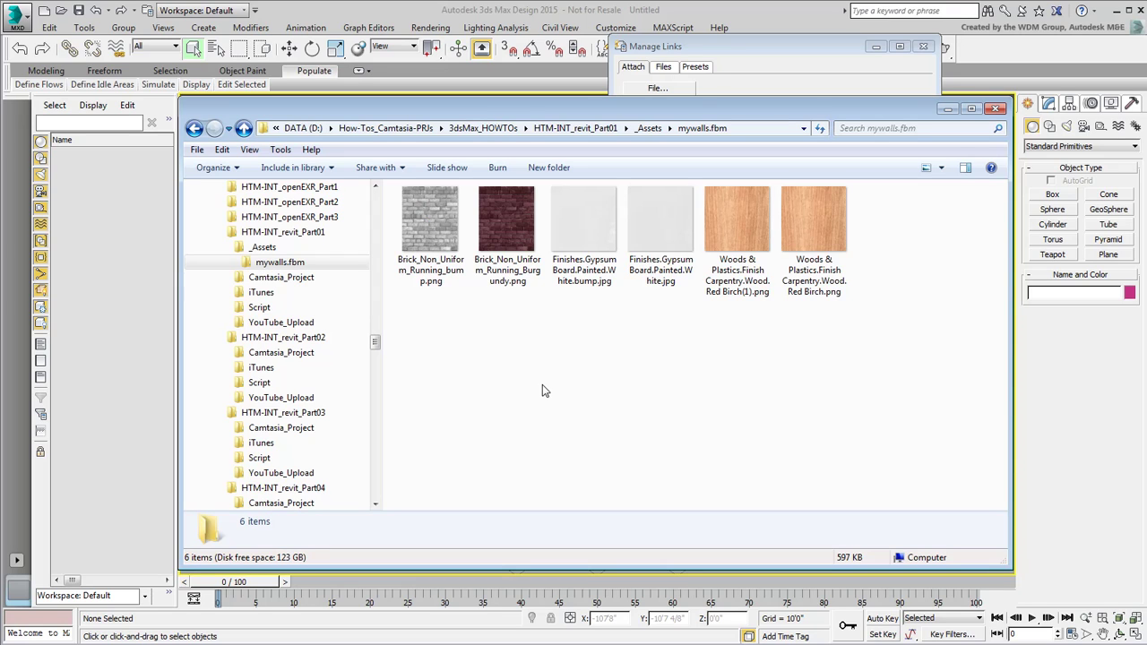
pyautogui.press('BackSpace')
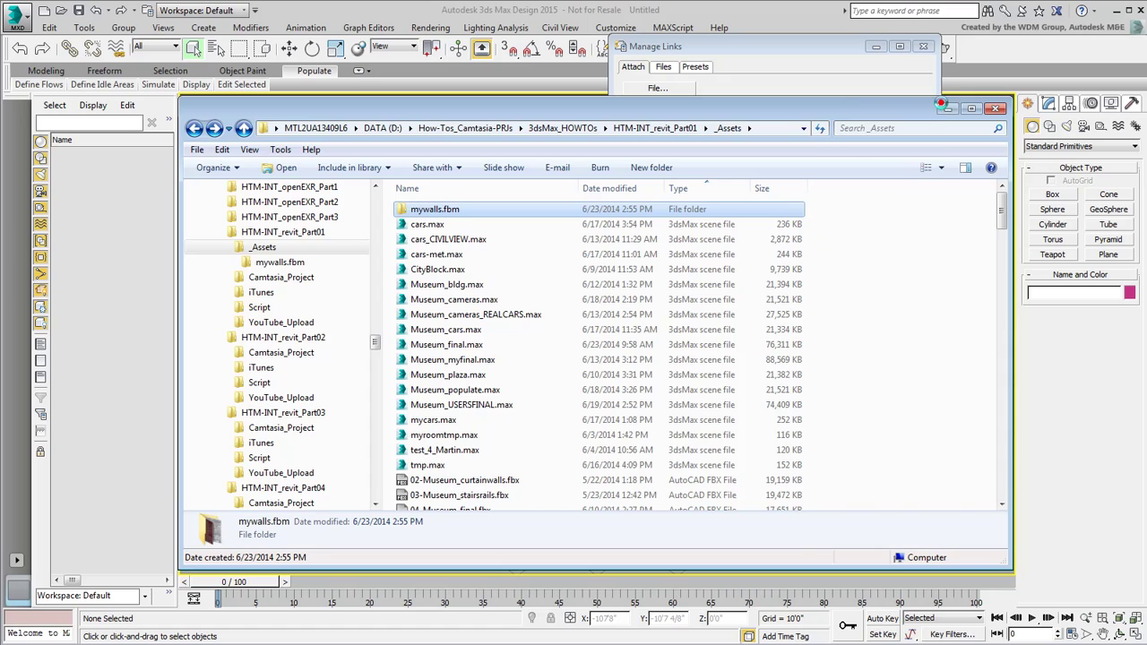
# Attach mywalls.fbx with the Combine By Revit Category preset, accept daylight exposure, and redock Scene Explorer.
pyautogui.click(946, 108)
pyautogui.click(918, 145)
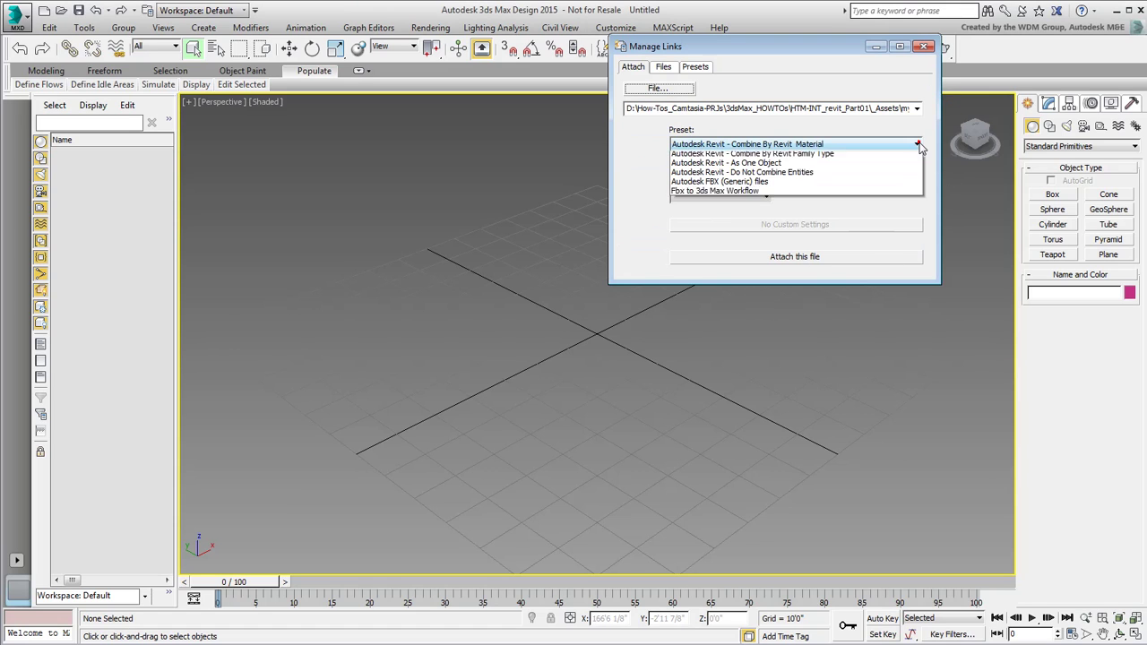
pyautogui.click(784, 166)
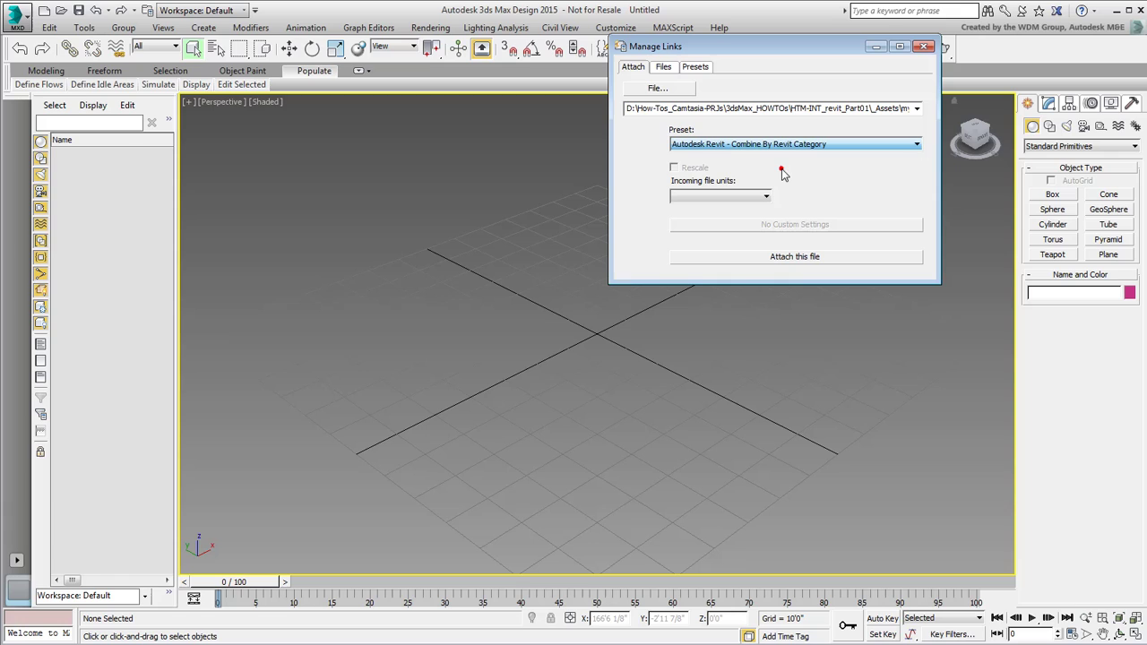
pyautogui.click(795, 258)
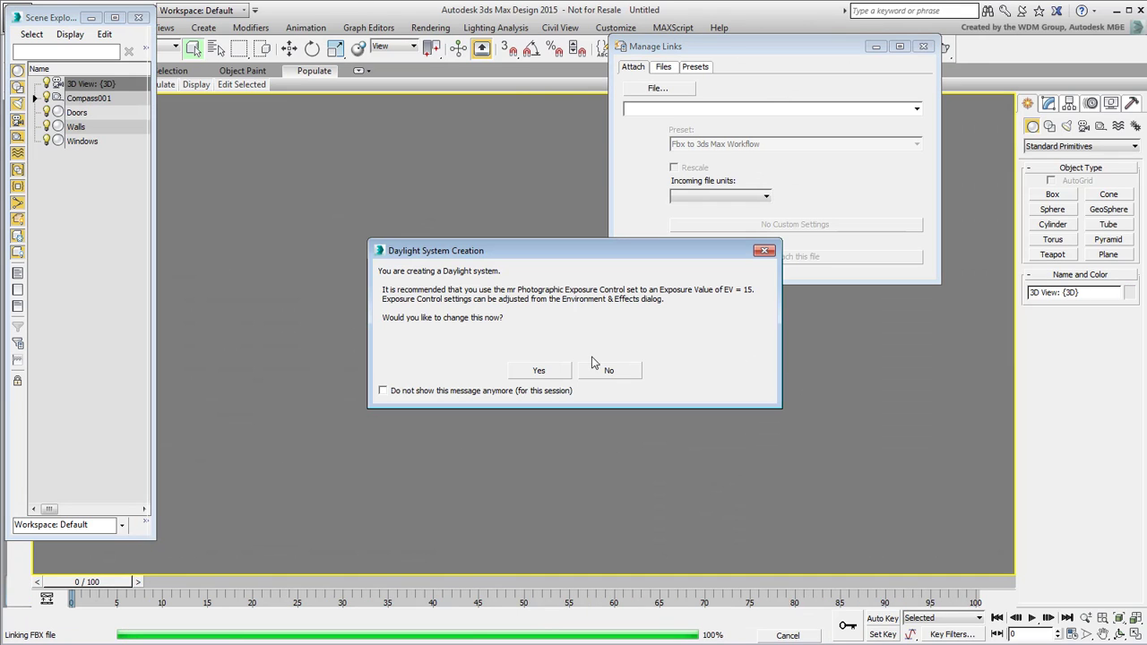
pyautogui.click(539, 371)
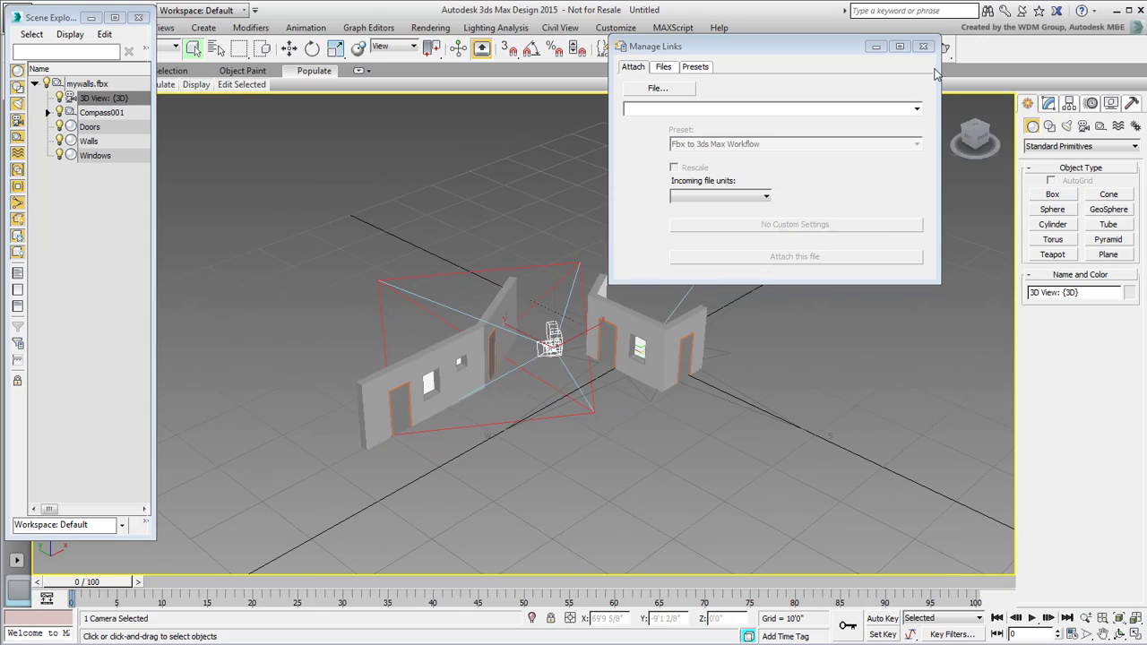
pyautogui.click(923, 47)
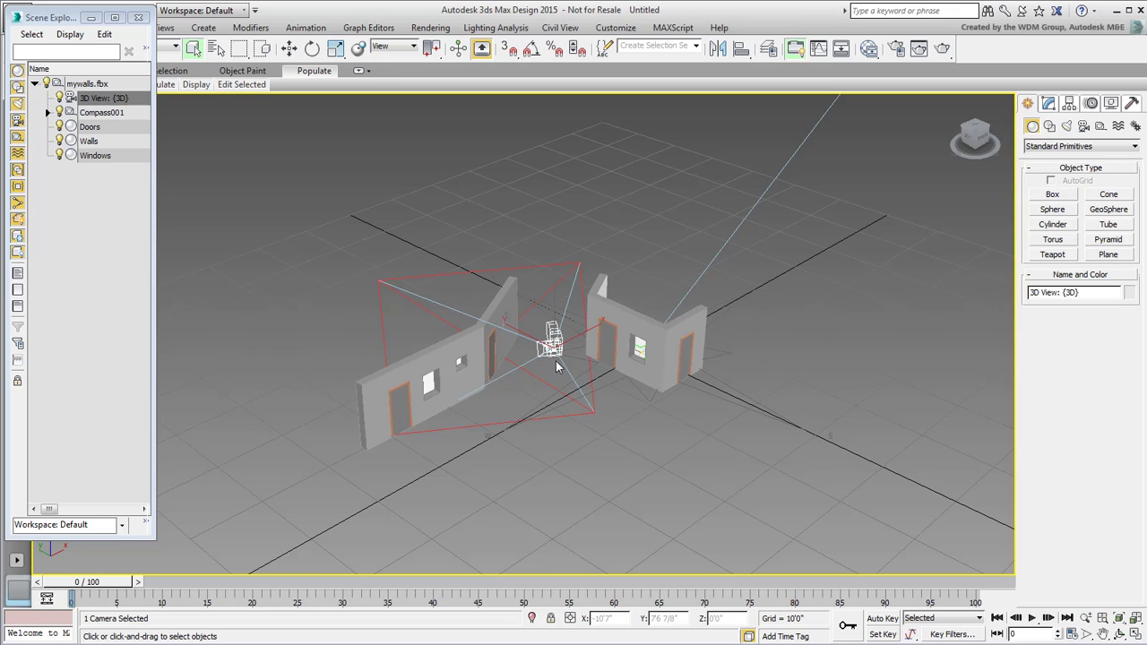
pyautogui.moveTo(50, 18); pyautogui.dragTo(36, 149)
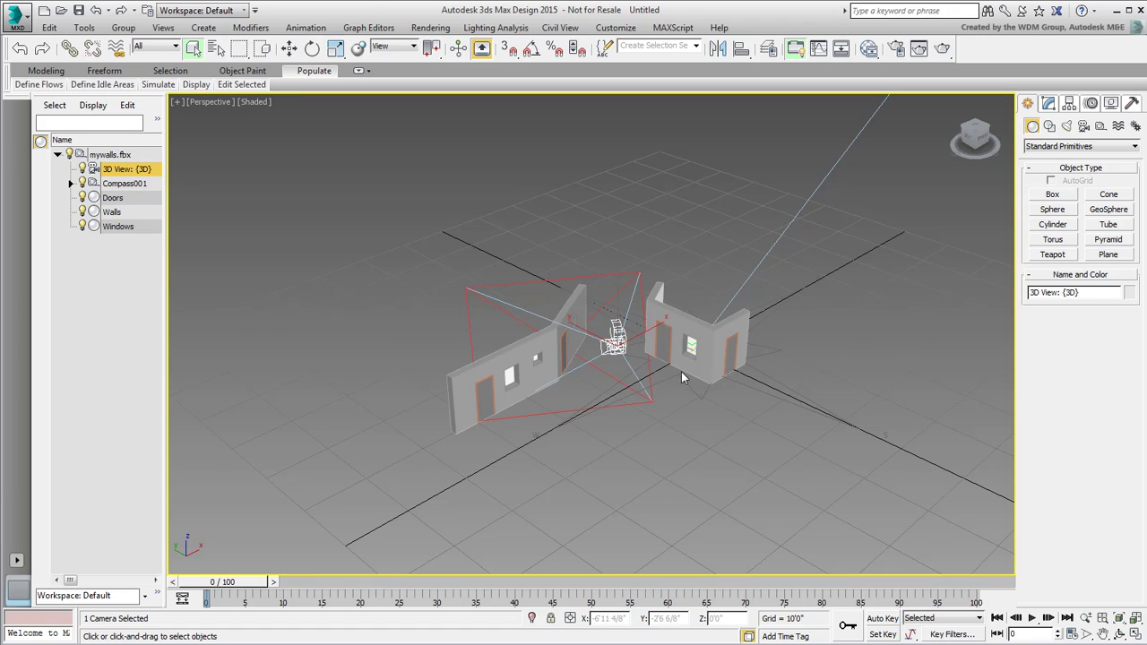
pyautogui.scroll(5, 541, 397)
pyautogui.scroll(-2, 541, 391)
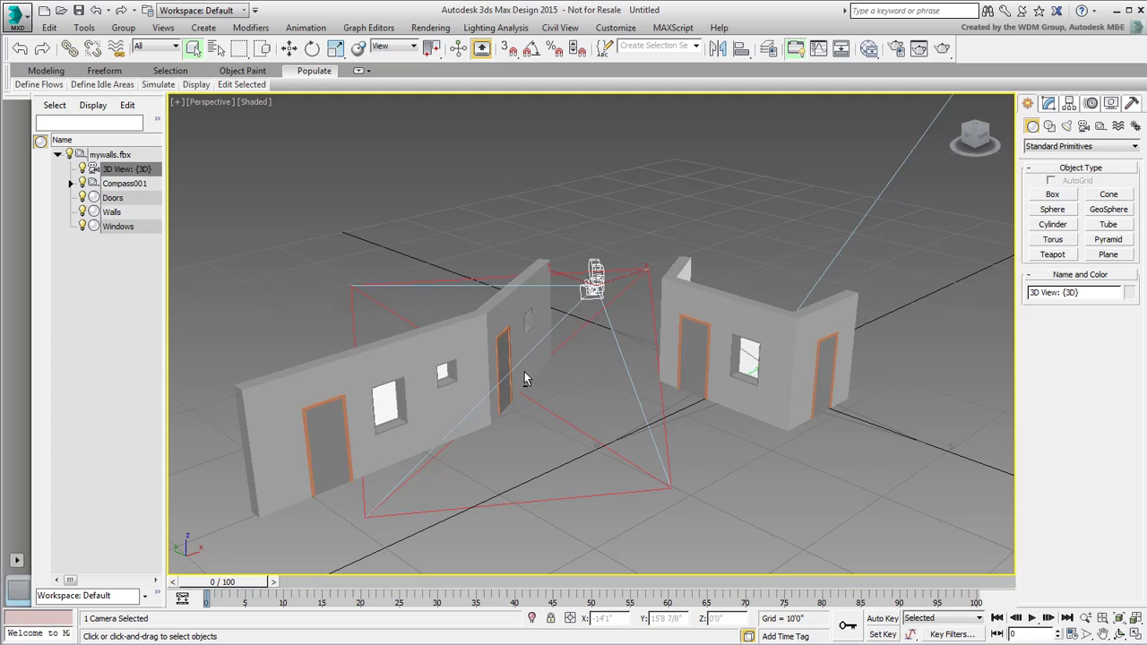
pyautogui.keyDown('alt'); pyautogui.moveTo(524, 371); pyautogui.dragTo(523, 425, button='middle'); pyautogui.keyUp('alt')
pyautogui.click(524, 425)
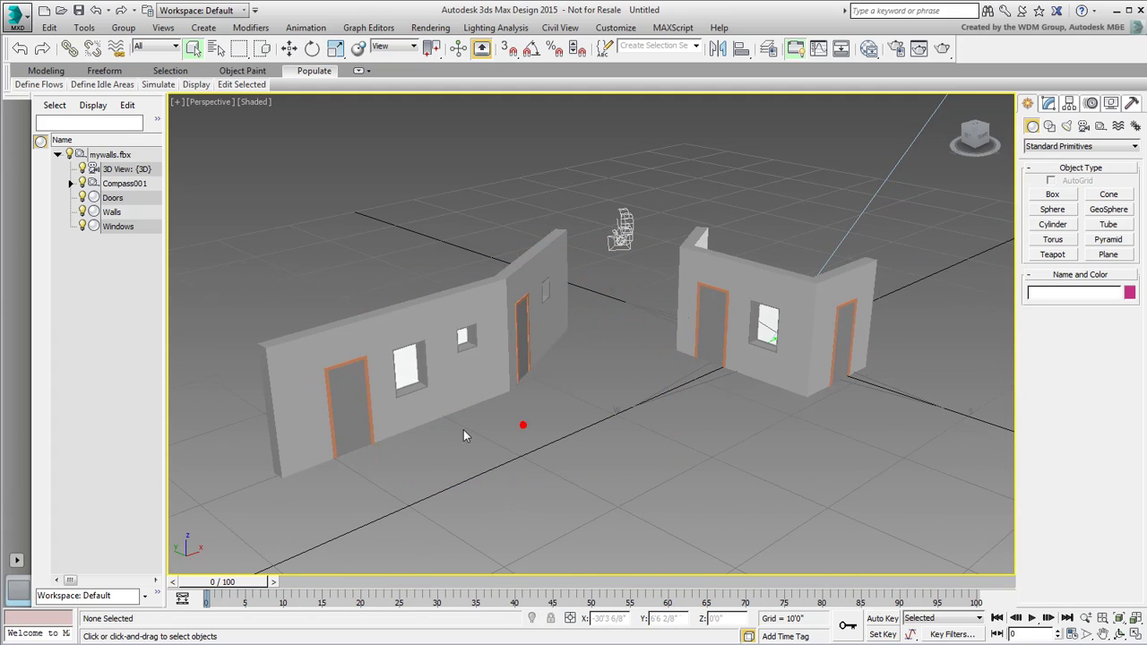
pyautogui.click(307, 356)
pyautogui.rightClick(468, 348)
pyautogui.click(507, 364)
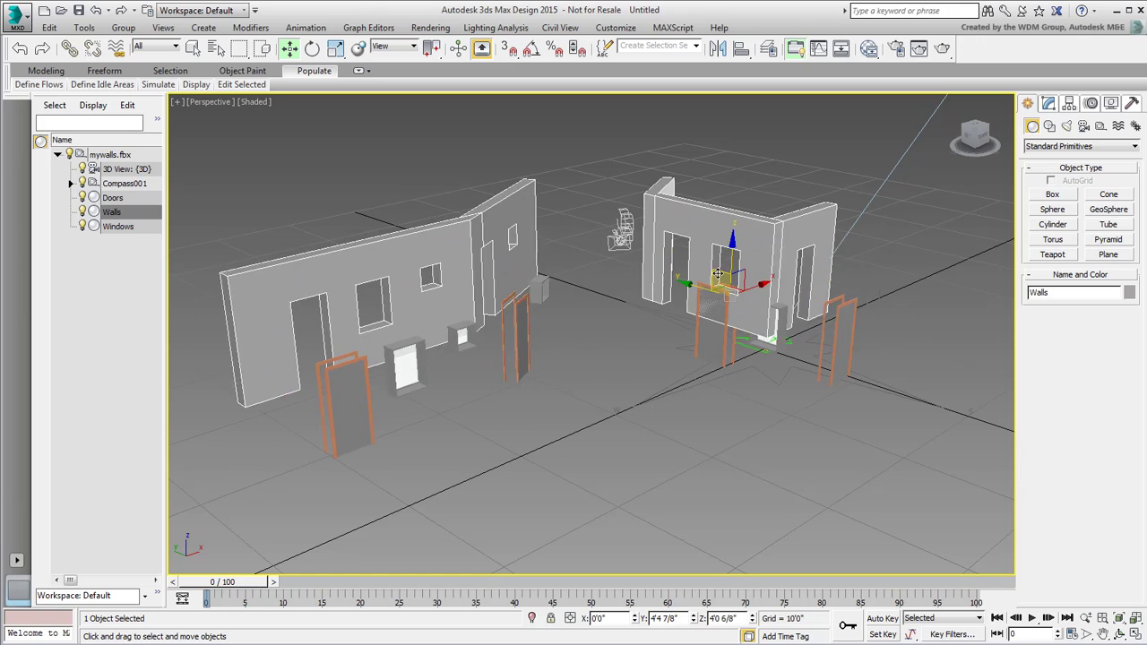
pyautogui.click(351, 400)
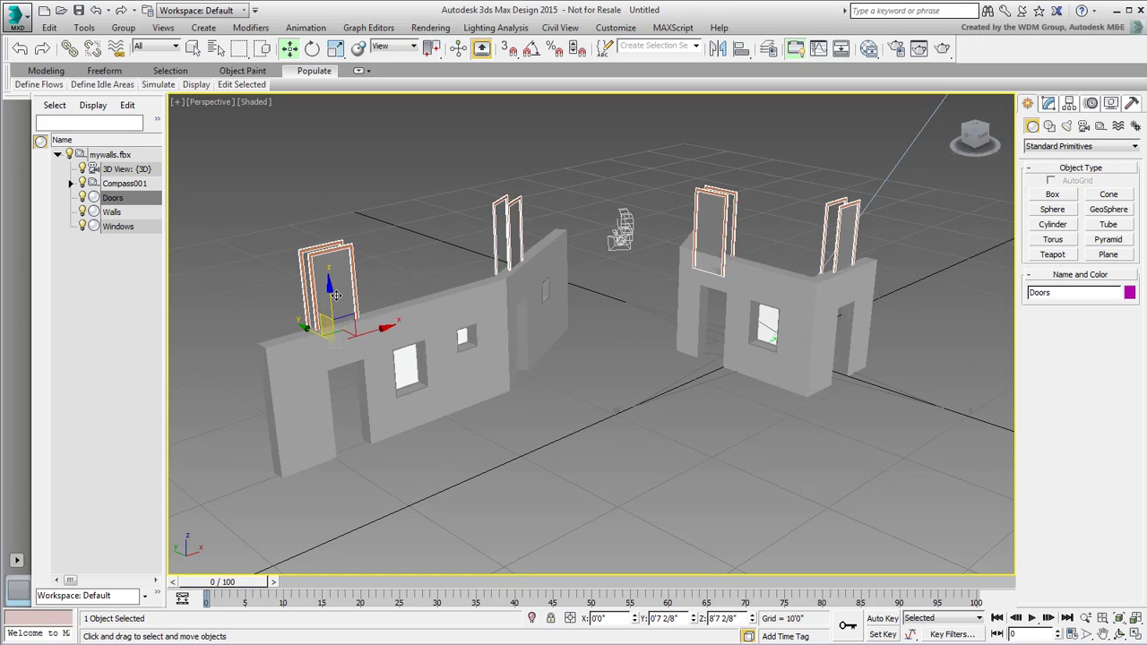
pyautogui.moveTo(410, 366); pyautogui.dragTo(354, 251)
pyautogui.click(336, 374)
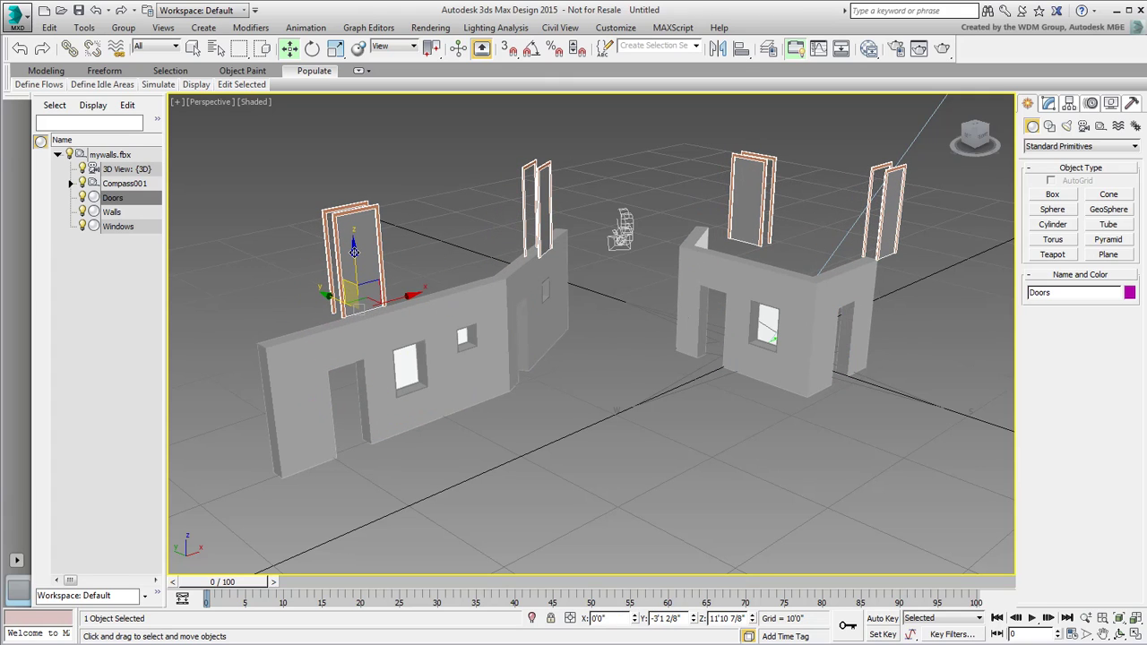
pyautogui.rightClick(353, 252)
pyautogui.click(406, 368)
pyautogui.moveTo(406, 368); pyautogui.dragTo(403, 252)
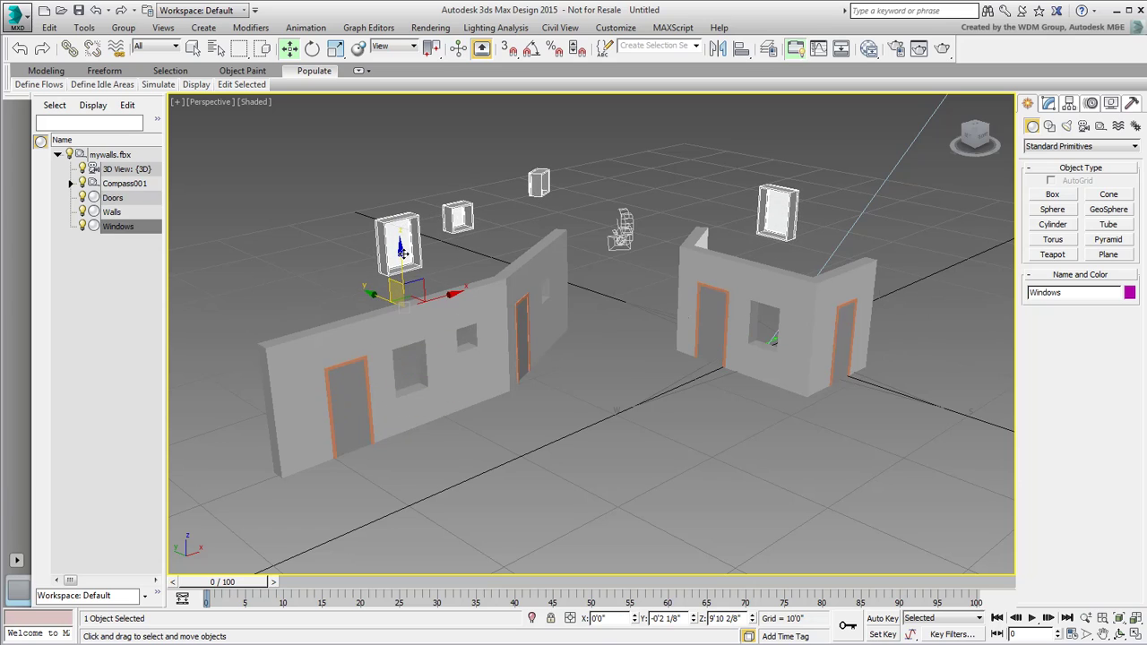
pyautogui.rightClick(402, 253)
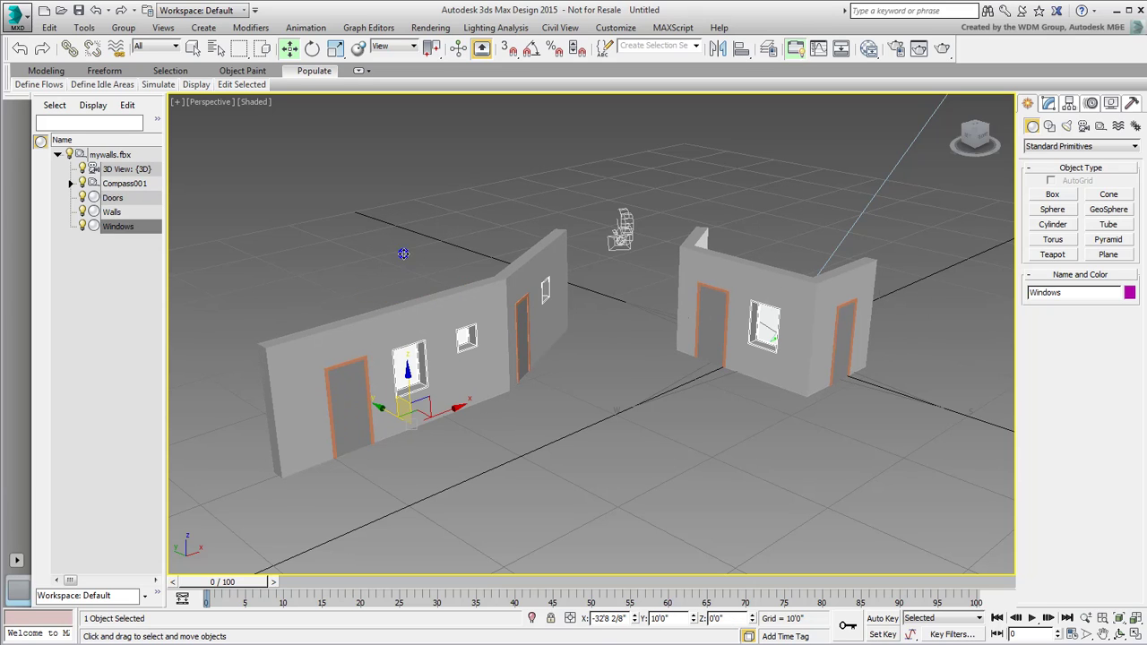
pyautogui.click(680, 476)
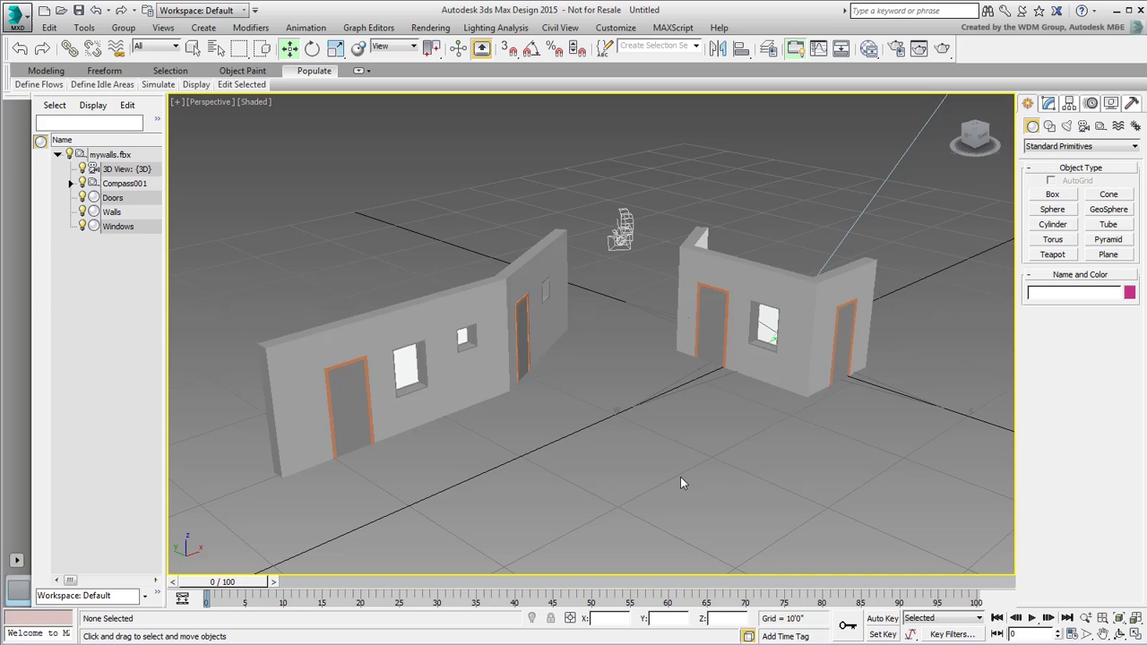
# Reset 3ds Max to an empty scene without saving the current one.
pyautogui.click(15, 16)
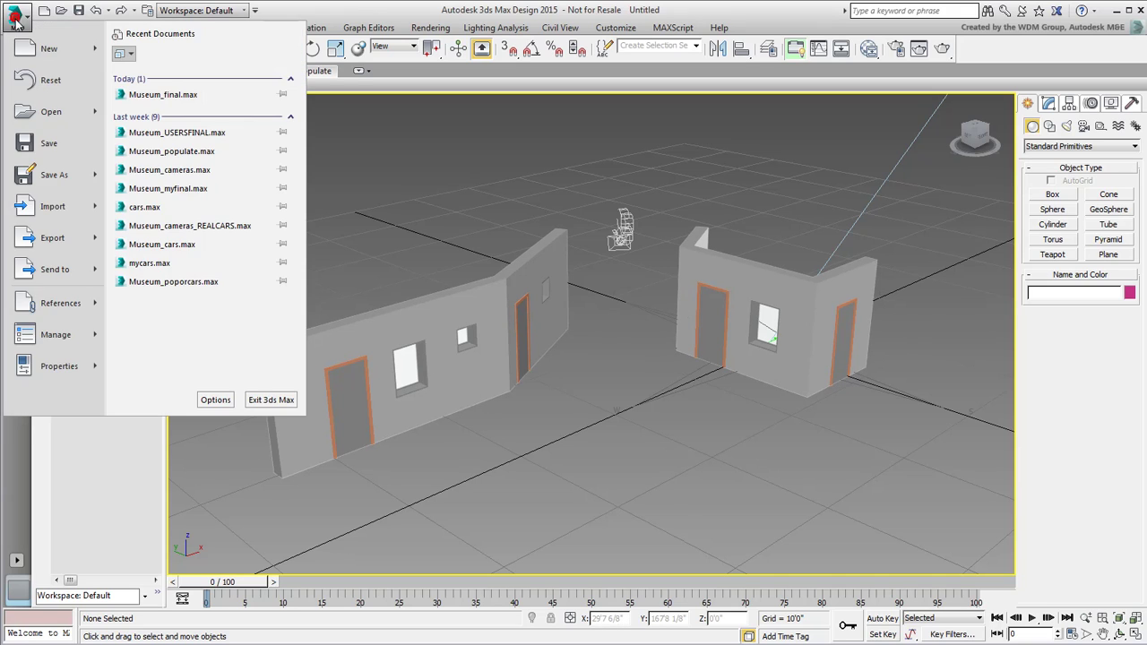
pyautogui.click(68, 84)
pyautogui.click(562, 353)
pyautogui.click(542, 353)
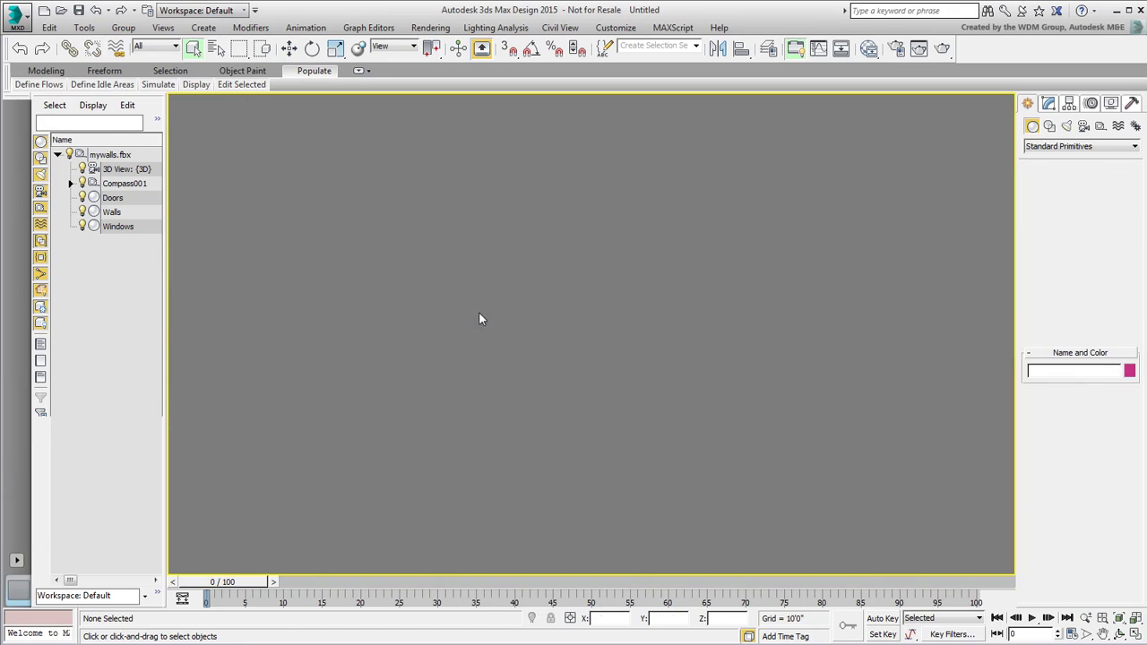
# Link mywalls.fbx using the Combine By Revit Family Type preset and accept the daylight exposure setting.
pyautogui.click(14, 19)
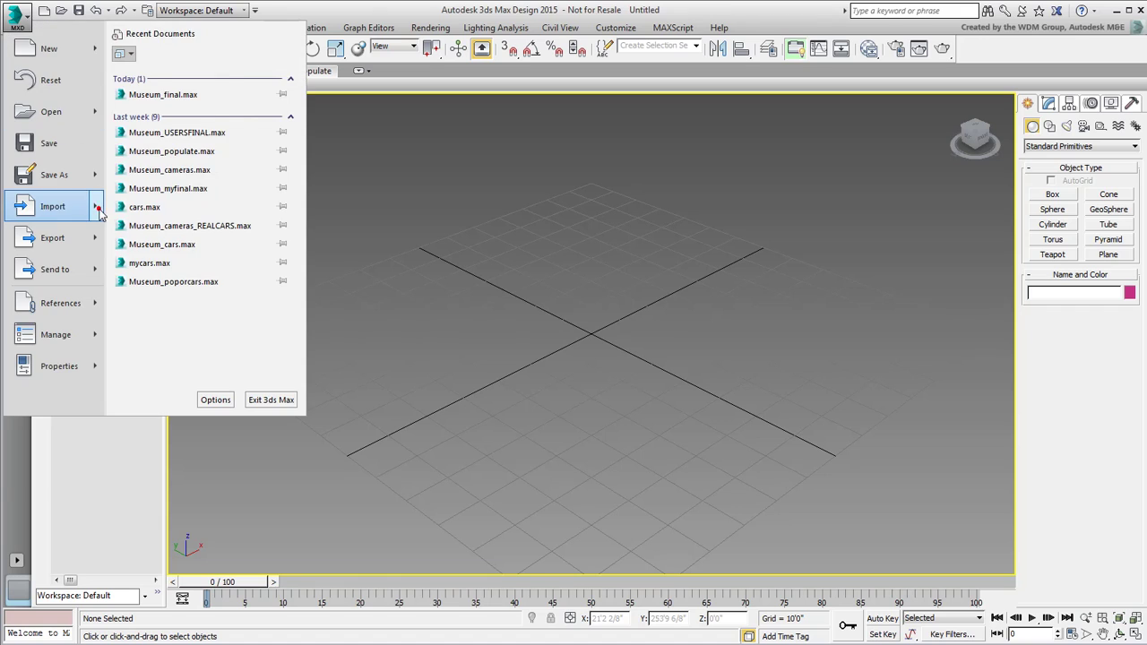
pyautogui.moveTo(94, 208)
pyautogui.click(206, 240)
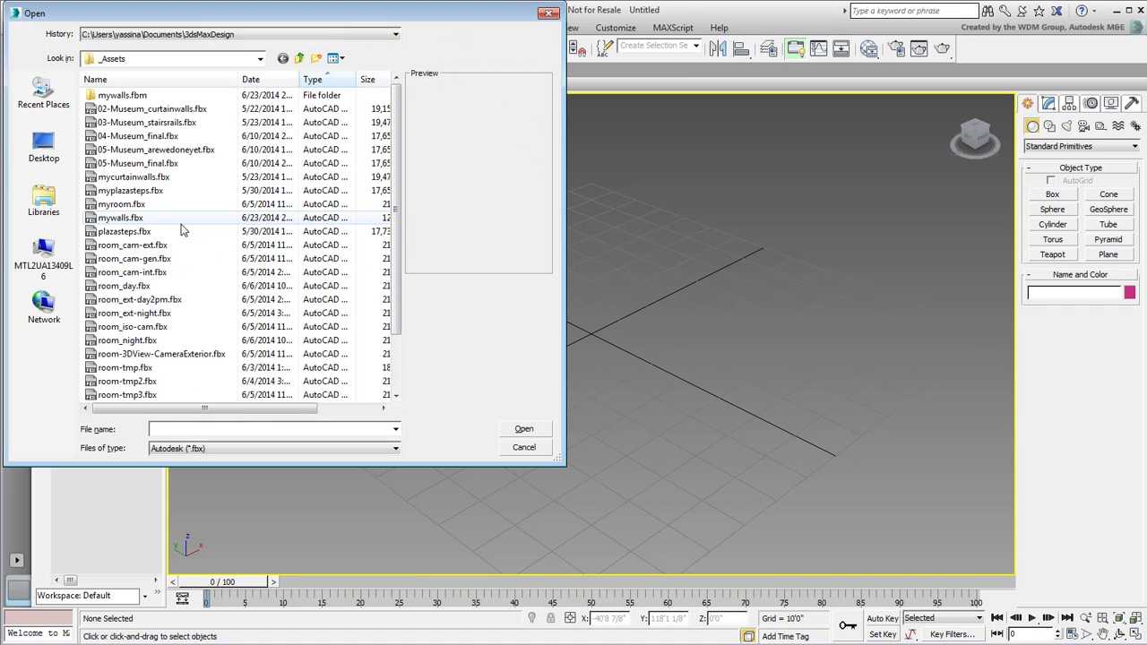
pyautogui.click(122, 218)
pyautogui.click(524, 429)
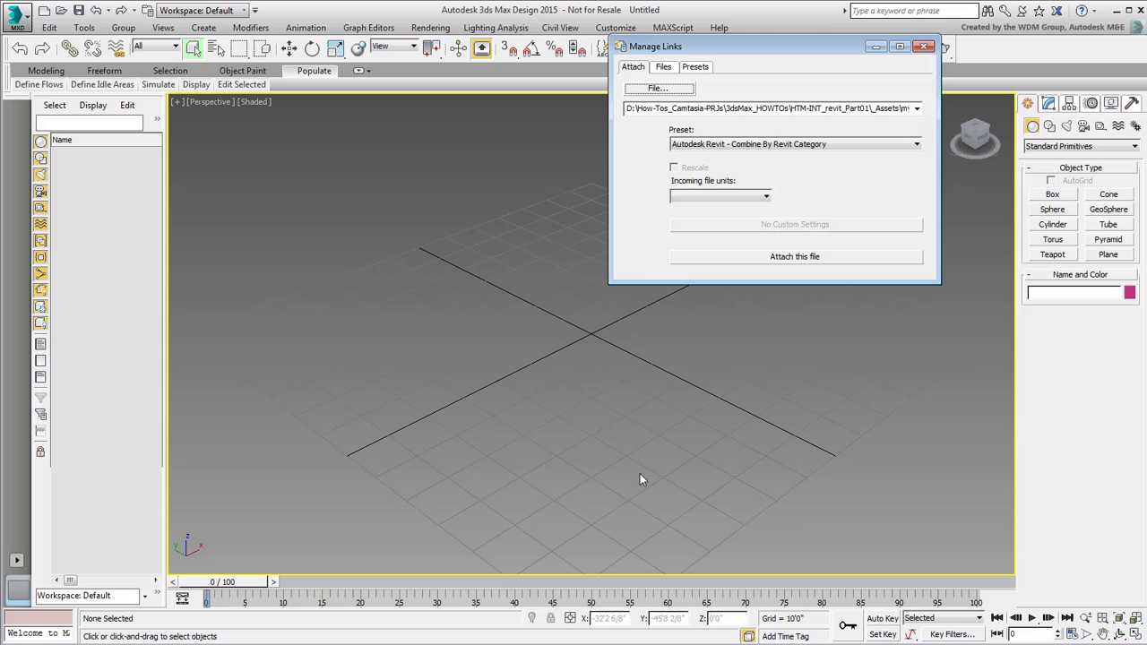
pyautogui.click(918, 146)
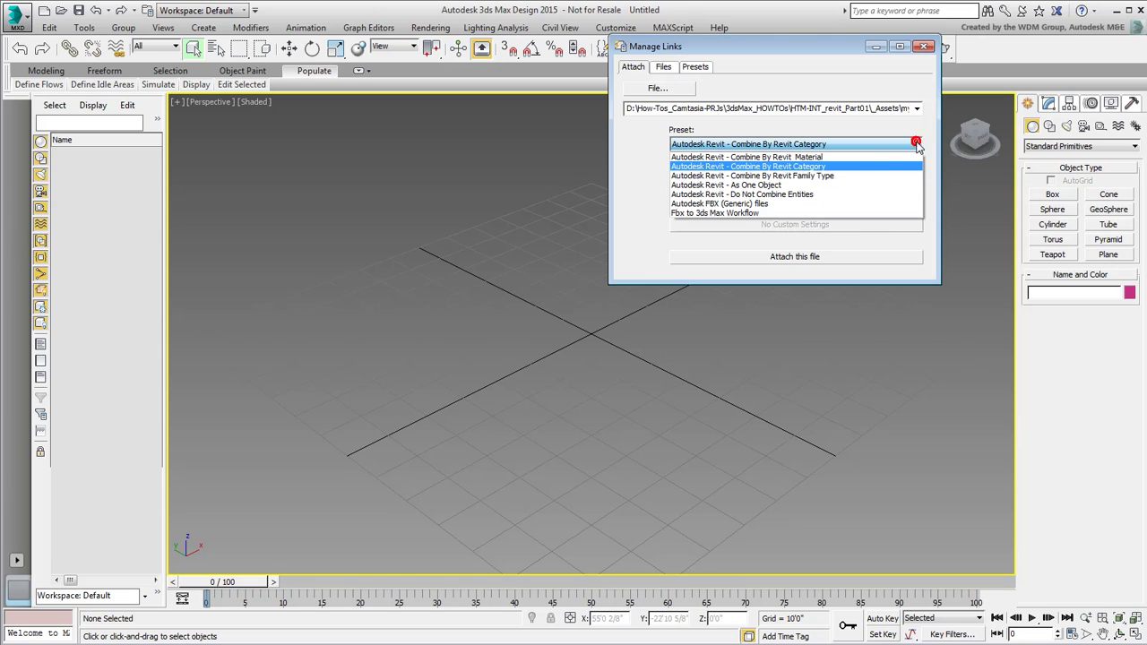
pyautogui.click(828, 179)
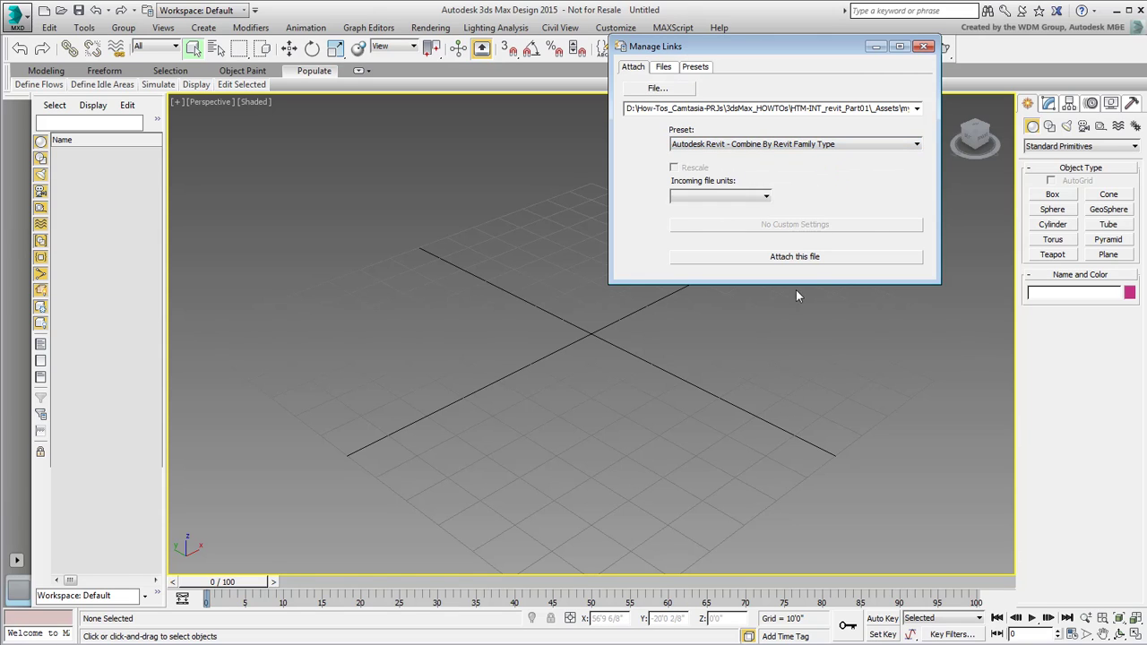
pyautogui.click(791, 257)
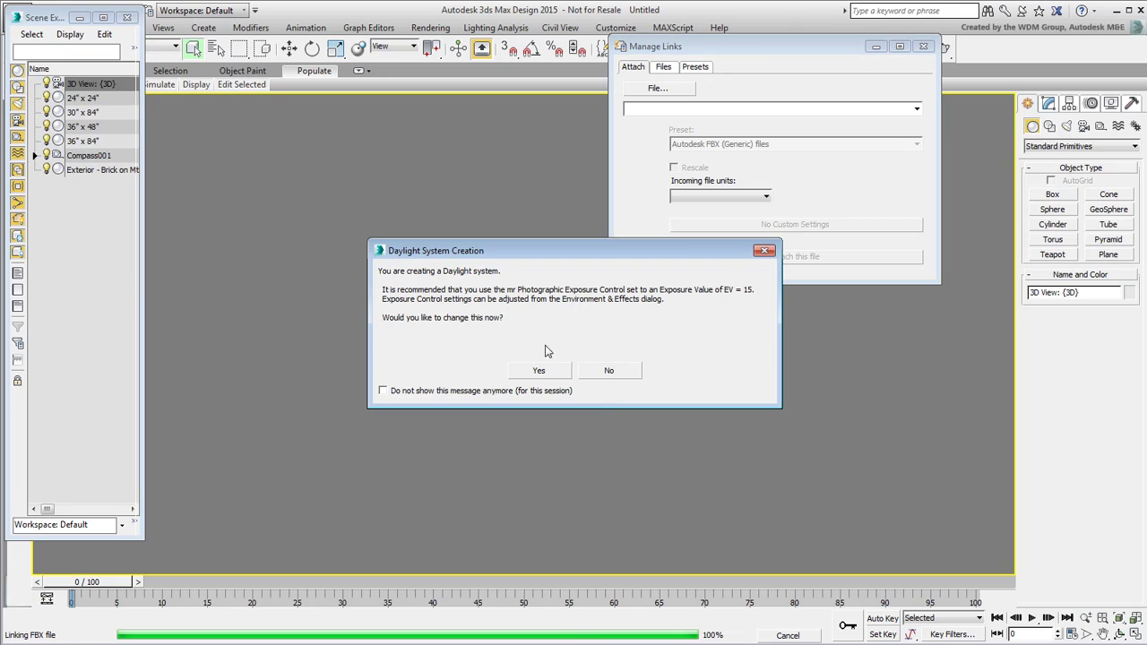
pyautogui.click(536, 372)
# Dock the Scene Explorer on the left and orbit the view to face the walls.
pyautogui.click(923, 46)
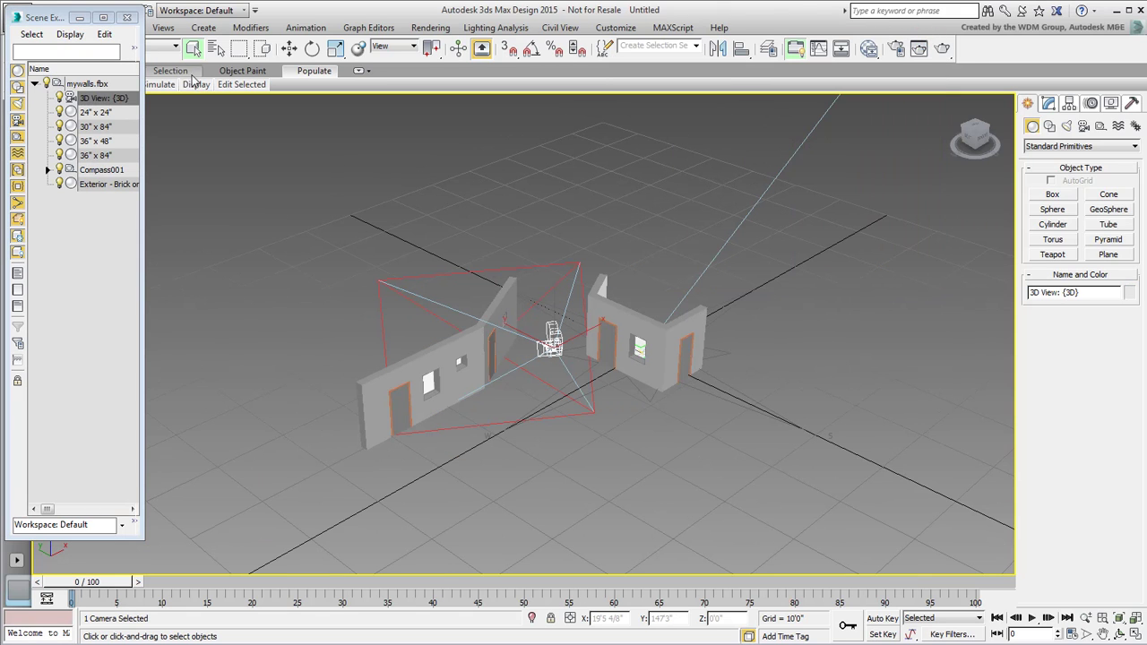
pyautogui.moveTo(34, 17); pyautogui.dragTo(32, 185)
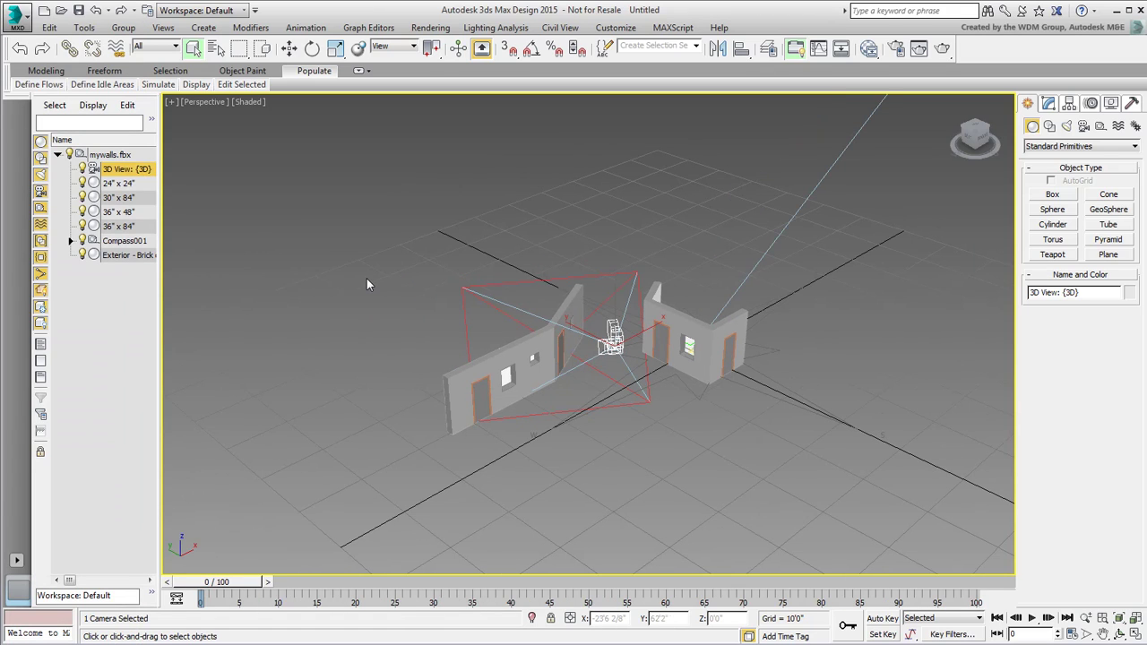
pyautogui.click(366, 285)
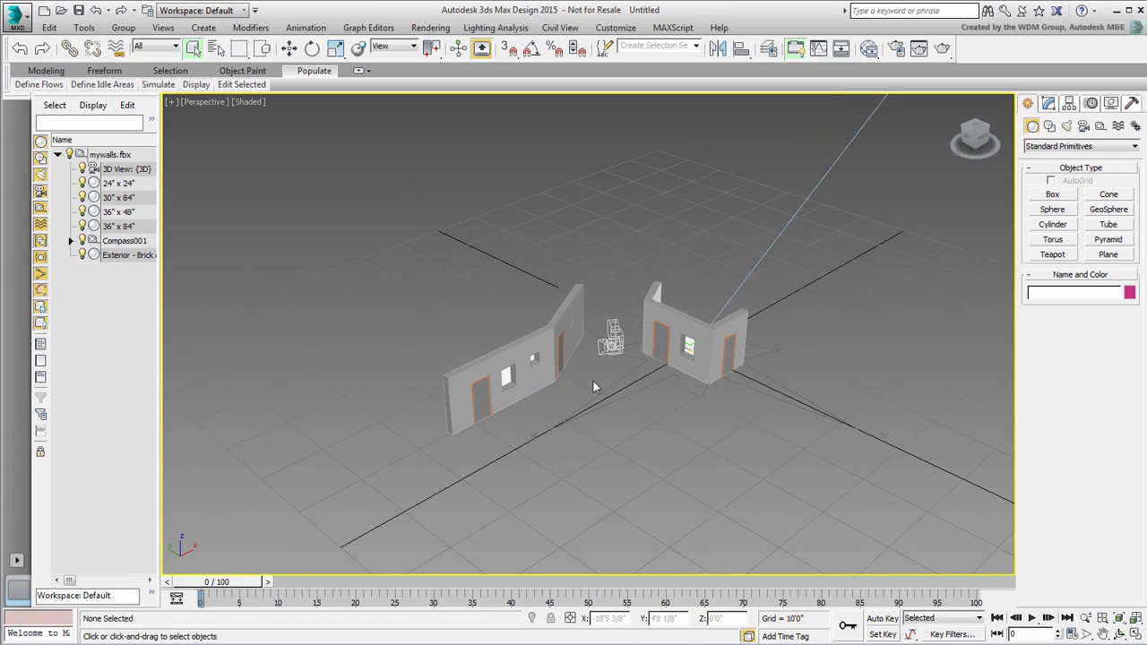
pyautogui.scroll(5, 593, 381)
pyautogui.keyDown('alt'); pyautogui.moveTo(555, 387); pyautogui.dragTo(249, 259, button='middle'); pyautogui.keyUp('alt')
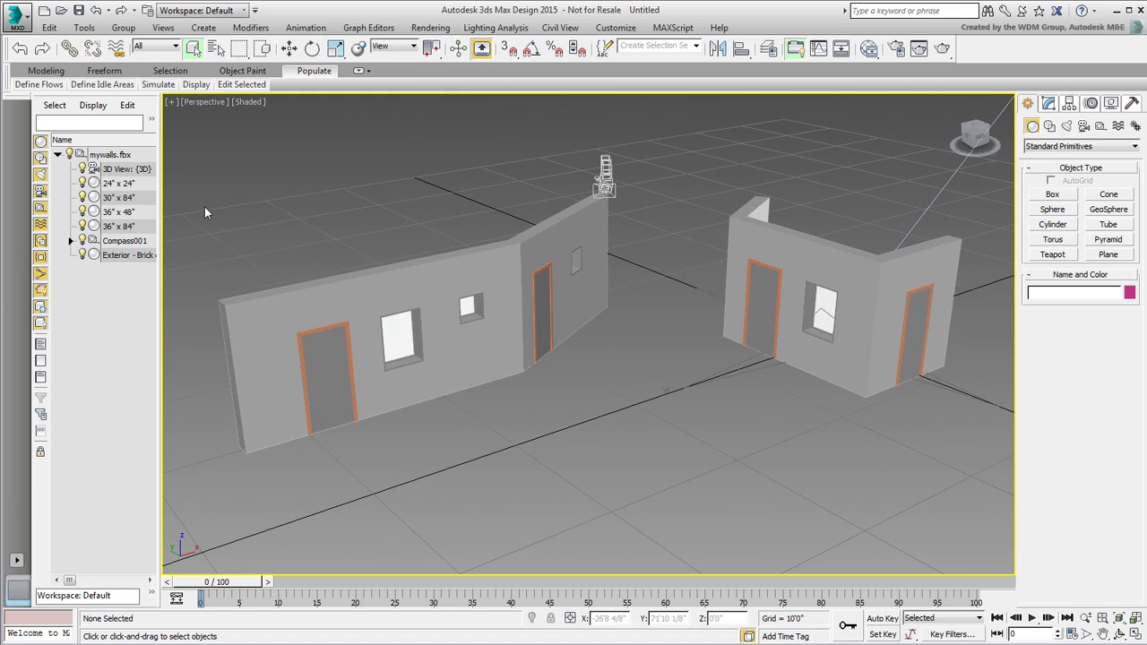
# Move the 30" x 84" and 36" x 84" door groups upward to check them.
pyautogui.click(132, 198)
pyautogui.rightClick(627, 362)
pyautogui.click(666, 376)
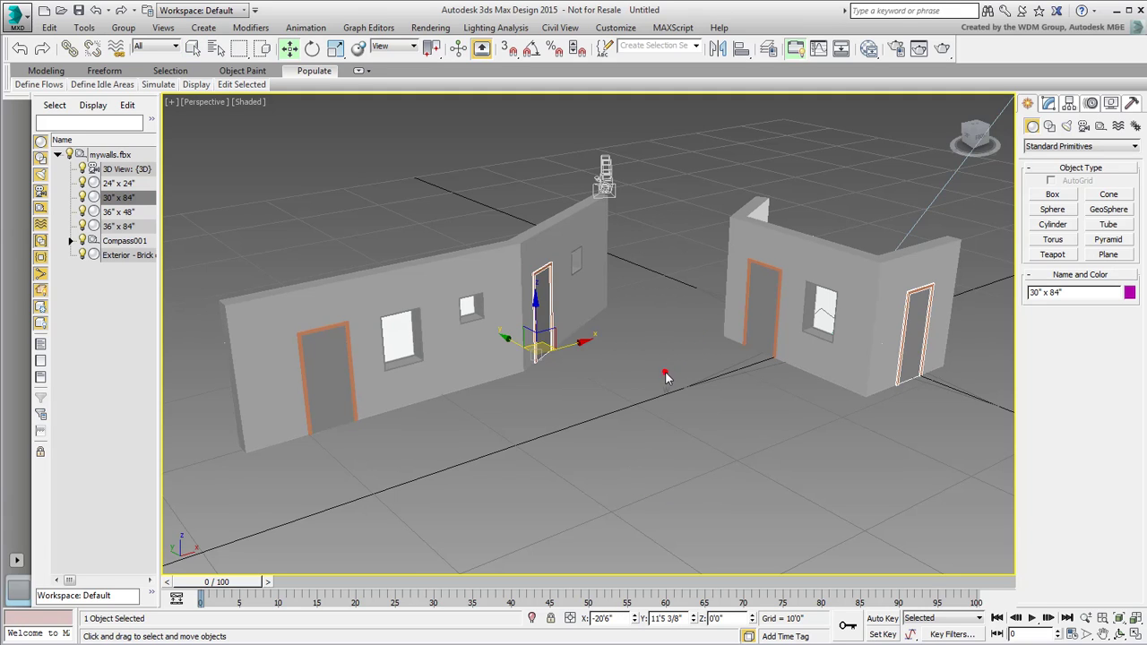
pyautogui.moveTo(543, 323)
pyautogui.mouseDown()
pyautogui.moveTo(544, 208)
pyautogui.moveTo(546, 339)
pyautogui.mouseUp()
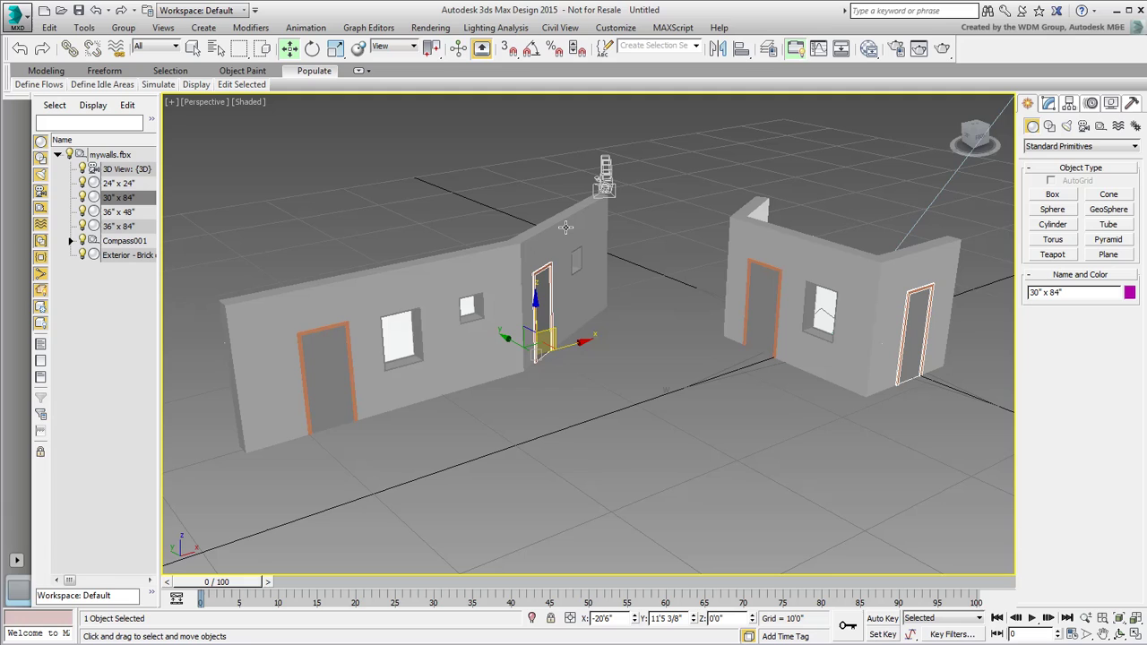
pyautogui.click(124, 228)
pyautogui.moveTo(347, 396)
pyautogui.mouseDown()
pyautogui.moveTo(355, 267)
pyautogui.moveTo(351, 397)
pyautogui.mouseUp()
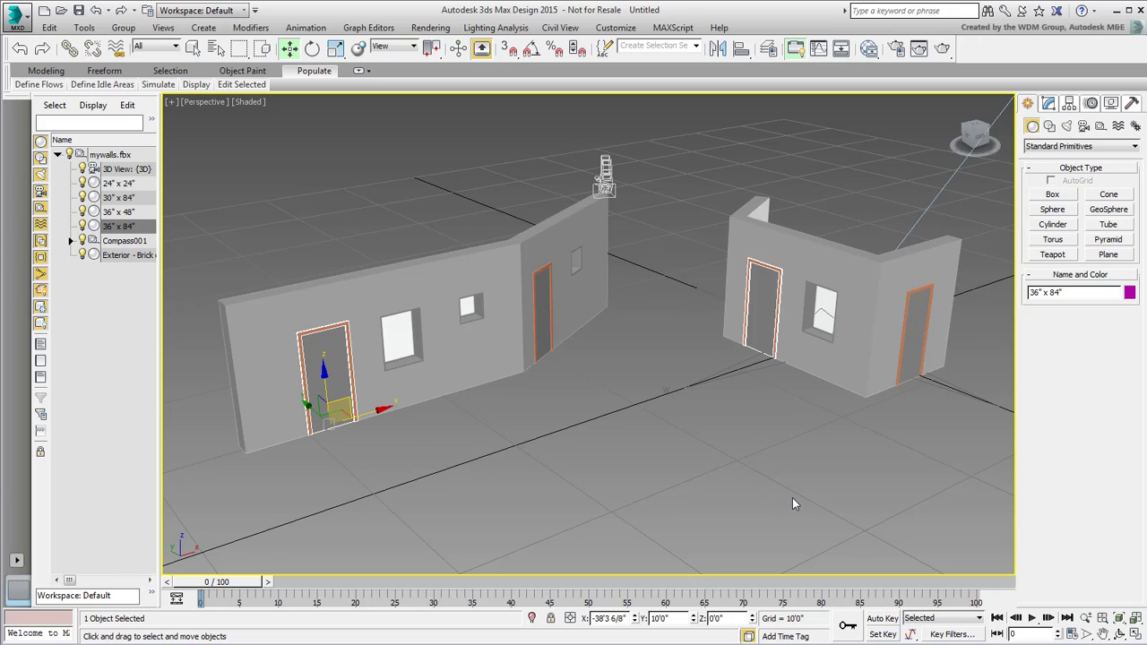
# Lift the 36" x 48" and 24" x 24" windows out of the walls, cancelling each move.
pyautogui.click(402, 337)
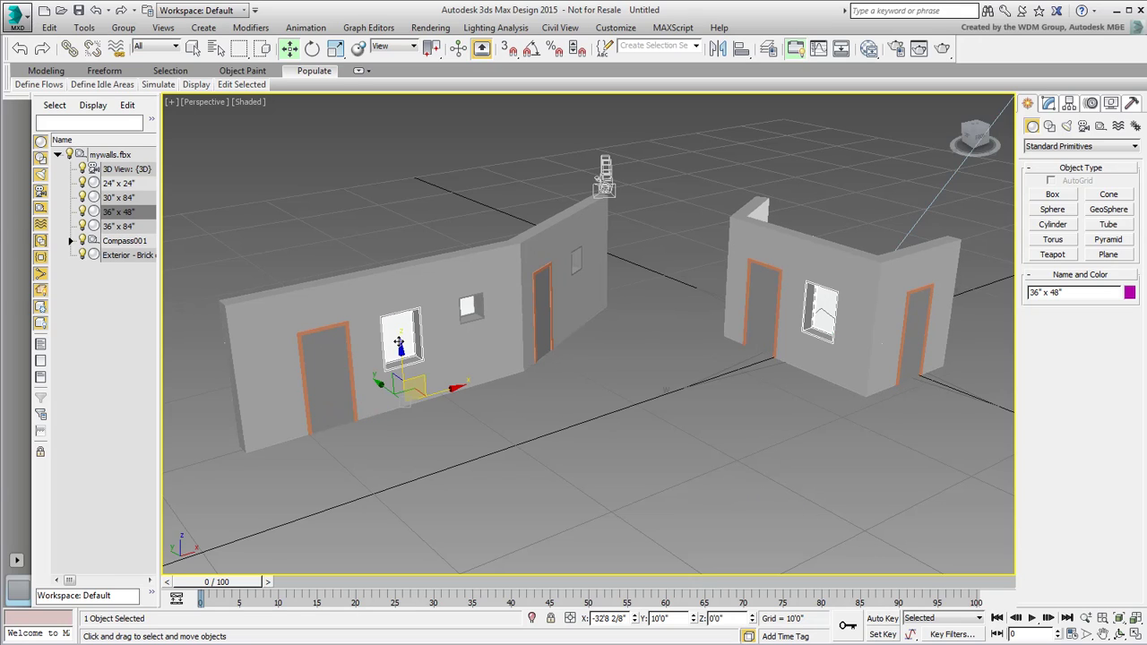
pyautogui.moveTo(418, 383); pyautogui.dragTo(409, 240)
pyautogui.rightClick(410, 240)
pyautogui.click(470, 308)
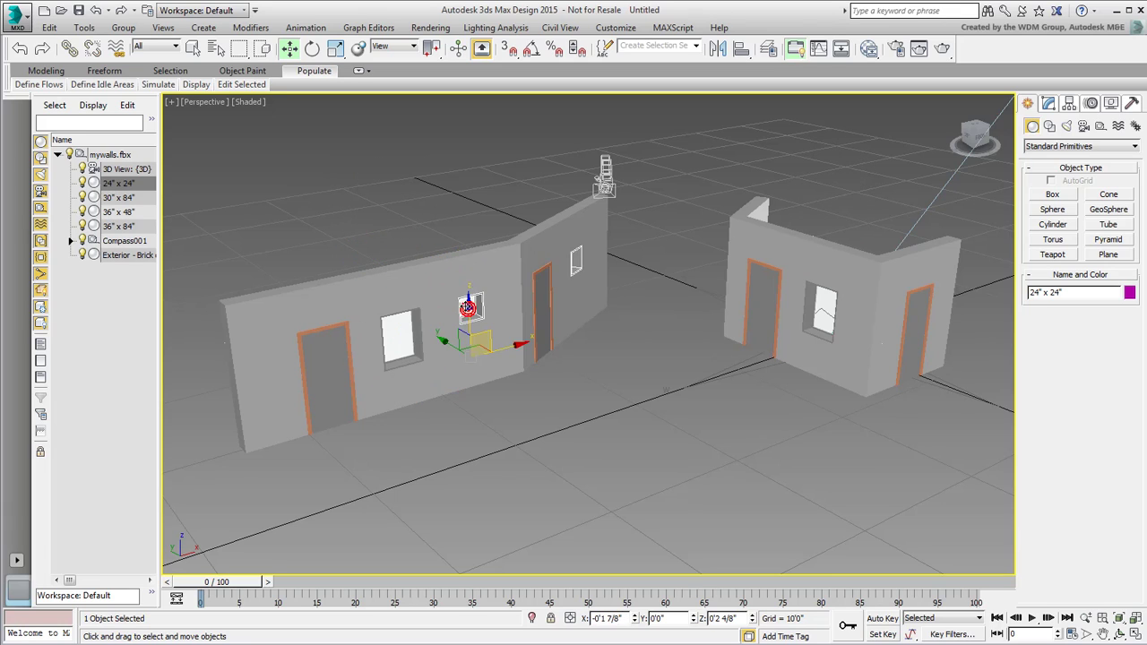
pyautogui.moveTo(469, 308); pyautogui.dragTo(445, 195)
pyautogui.rightClick(446, 195)
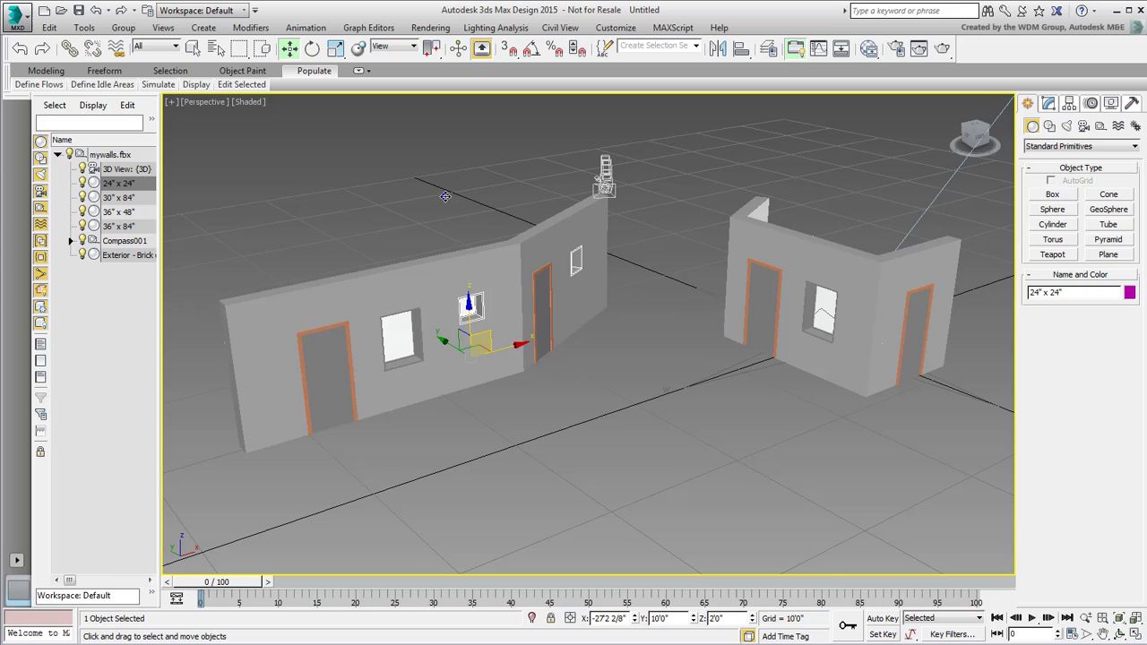
pyautogui.click(648, 459)
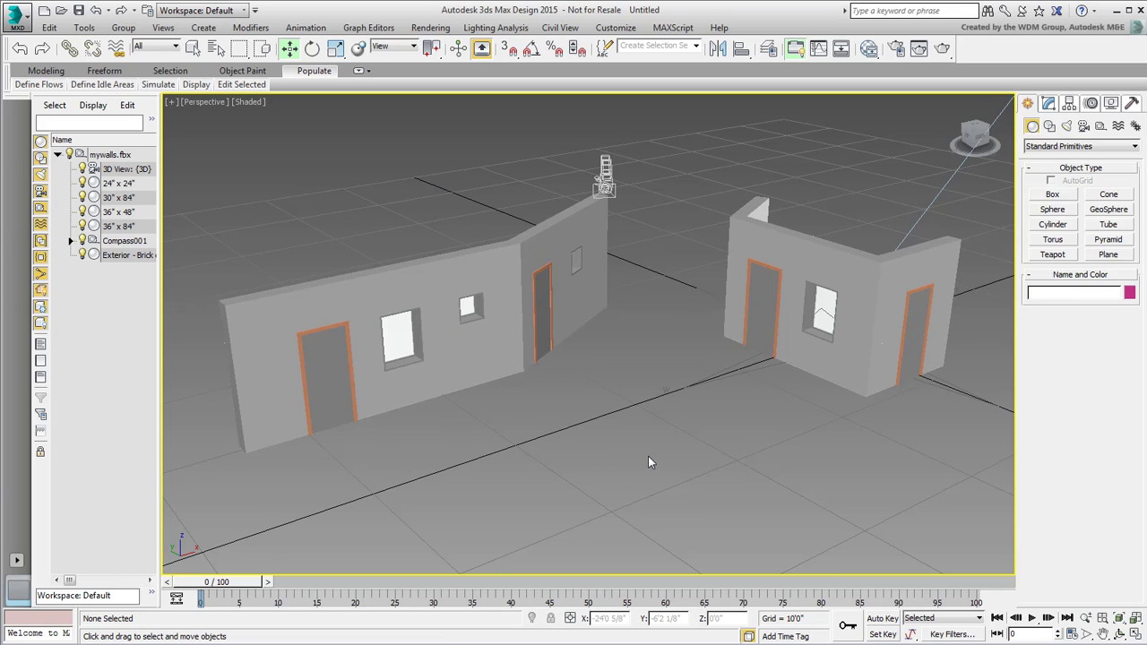
# Open mywalls.fbx for linking through Import > Link FBX.
pyautogui.click(15, 16)
pyautogui.moveTo(52, 206)
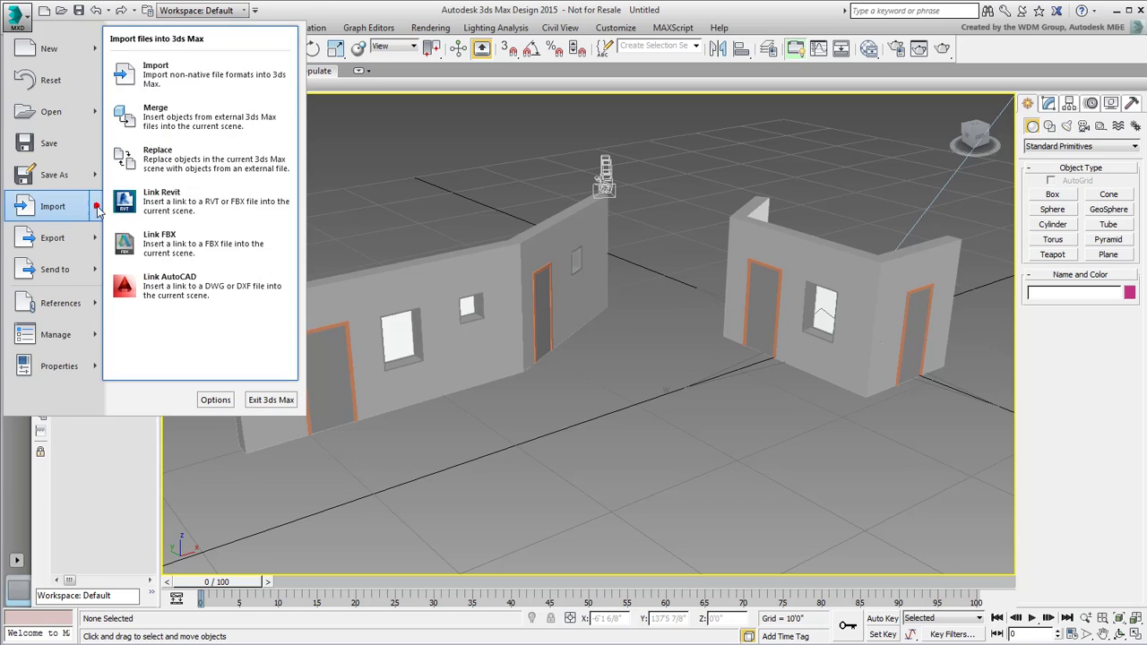
pyautogui.click(183, 231)
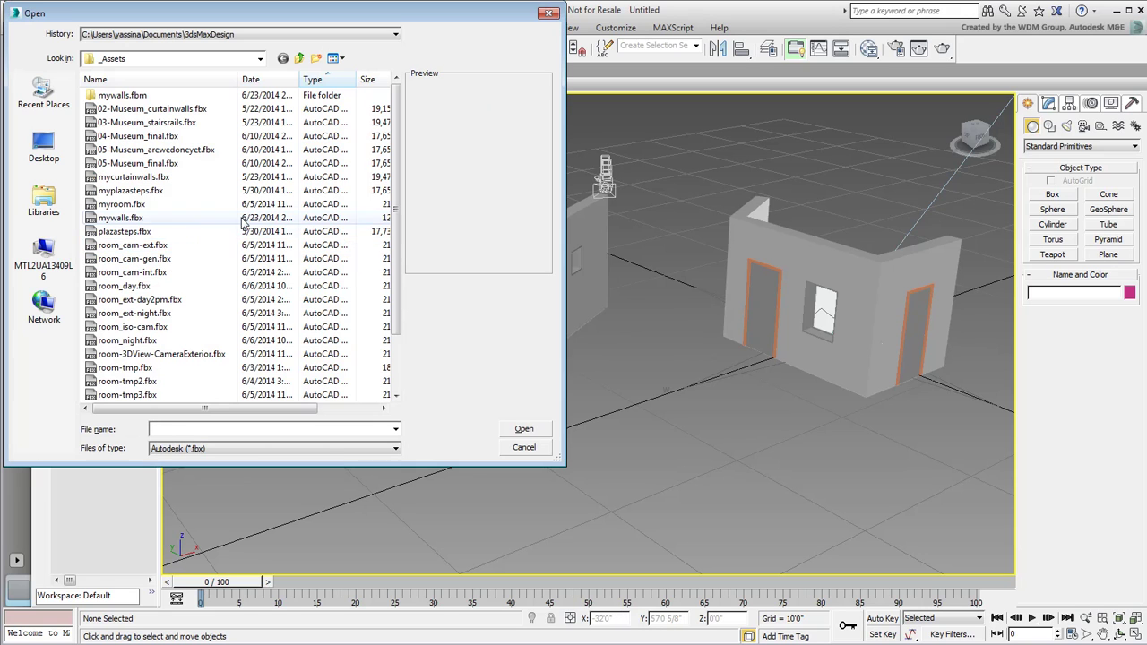
pyautogui.click(120, 217)
pyautogui.click(523, 428)
# Review the Revit combine presets in Manage Links without changing them, then close it.
pyautogui.click(916, 144)
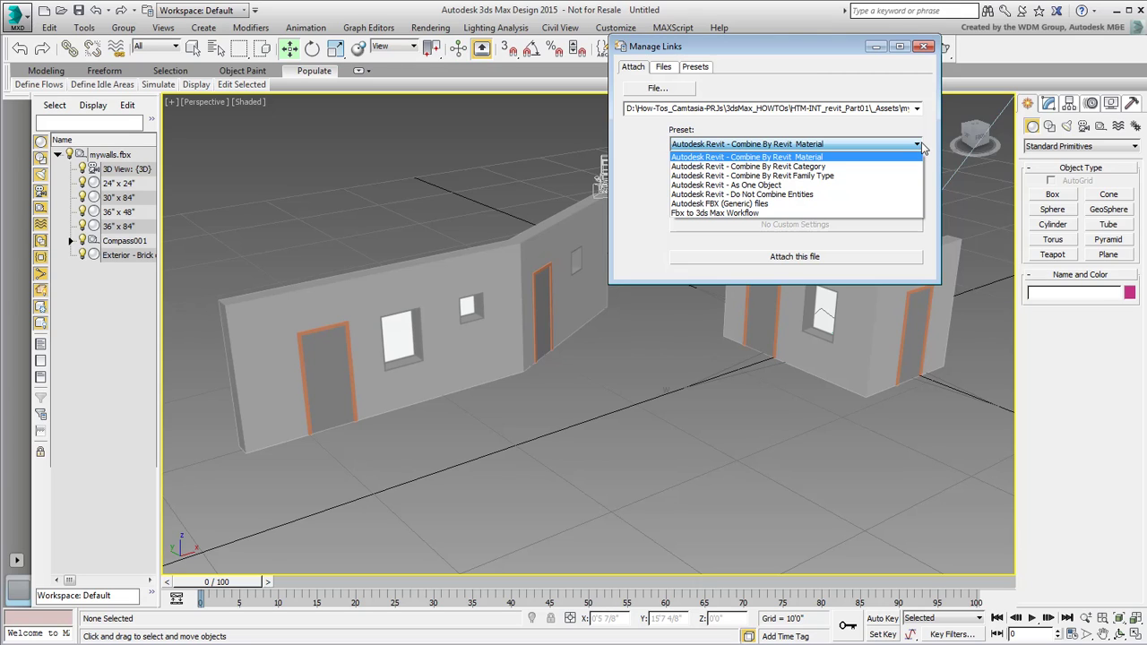
pyautogui.click(923, 147)
pyautogui.click(924, 47)
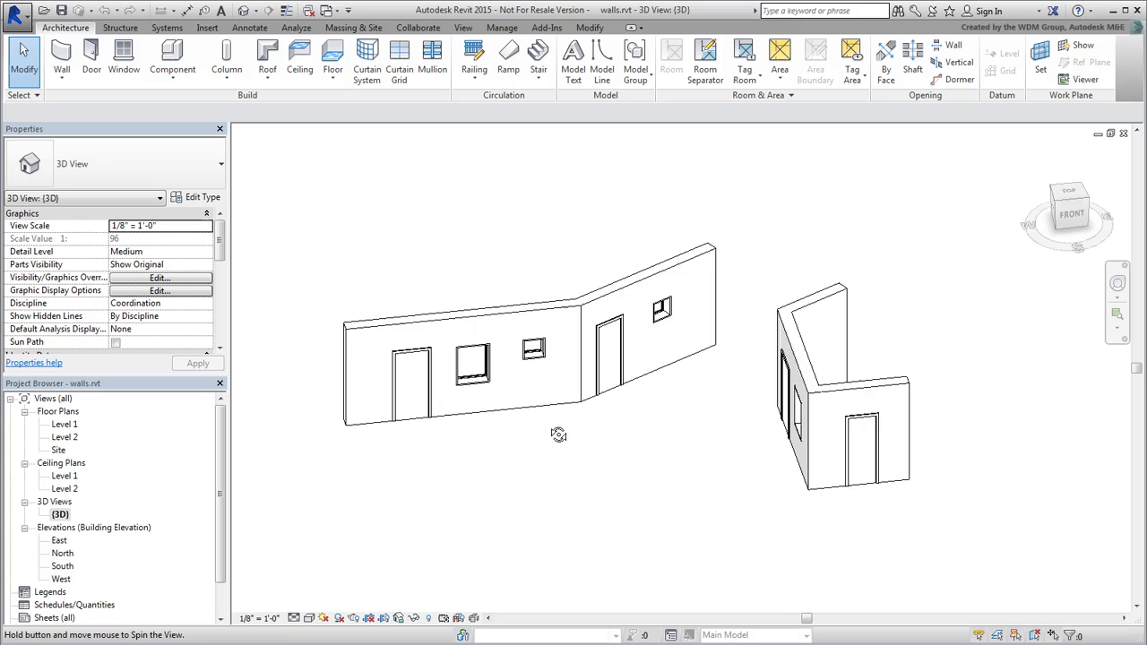
# Change the right-wall window to Fixed 36" x 72" with a 1' 0" sill height.
pyautogui.scroll(3, 558, 434)
pyautogui.click(672, 318)
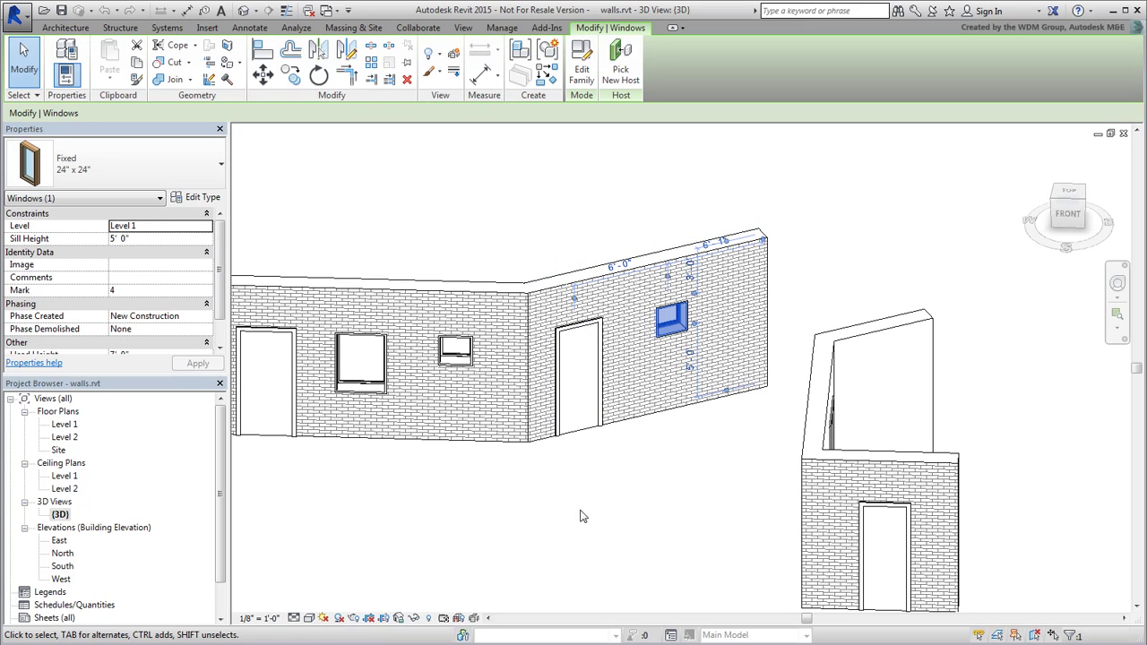
pyautogui.click(204, 164)
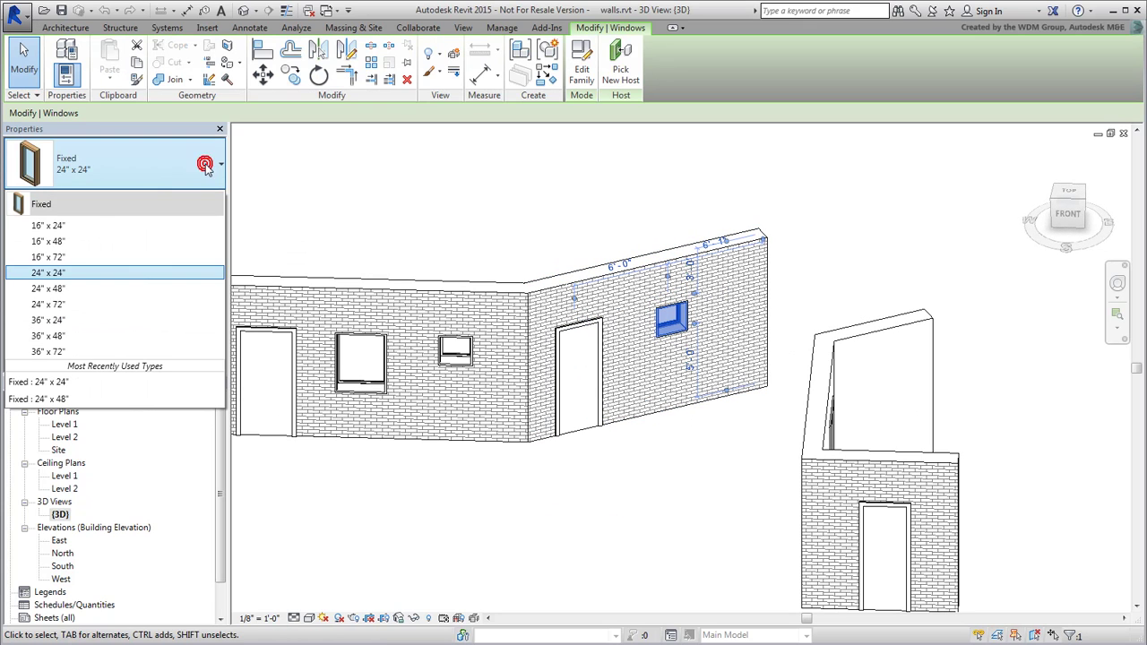
pyautogui.click(62, 354)
pyautogui.click(698, 358)
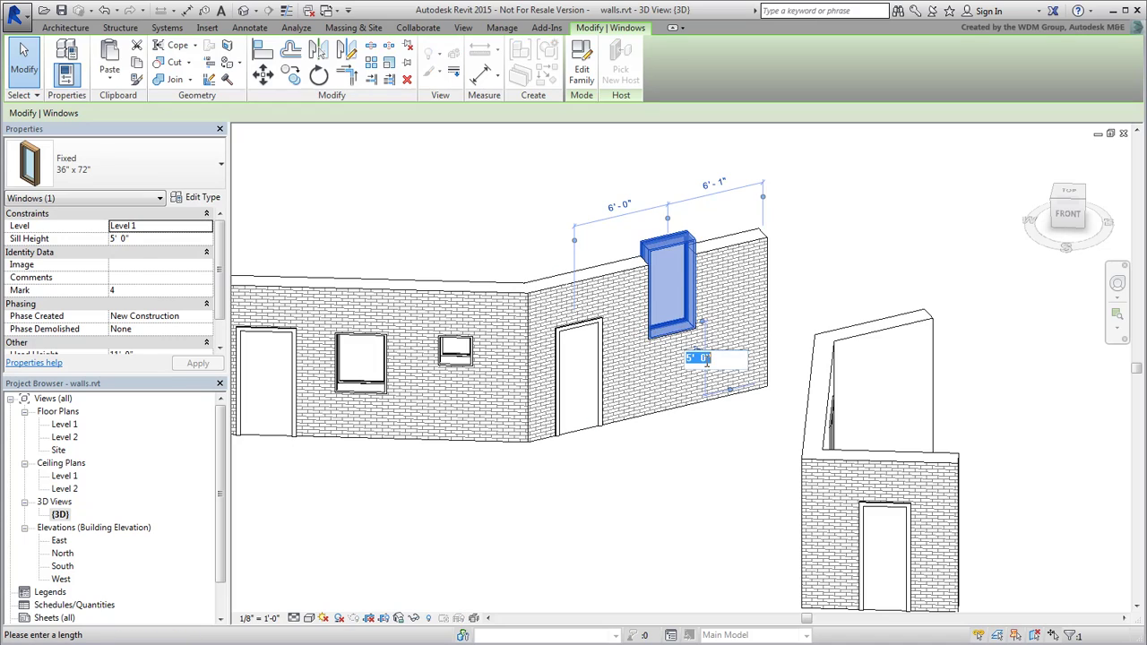
pyautogui.write('1')
pyautogui.press('Return')
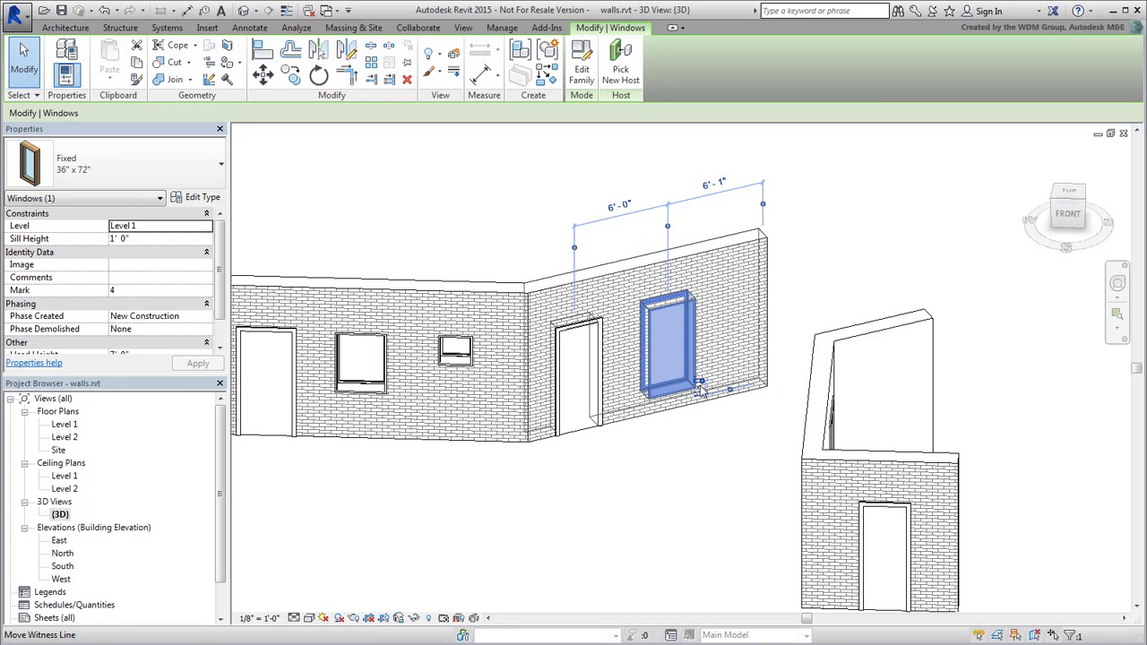
# Change the left-wall 24" x 24" window to Fixed 36" x 72" and orbit the model.
pyautogui.click(455, 354)
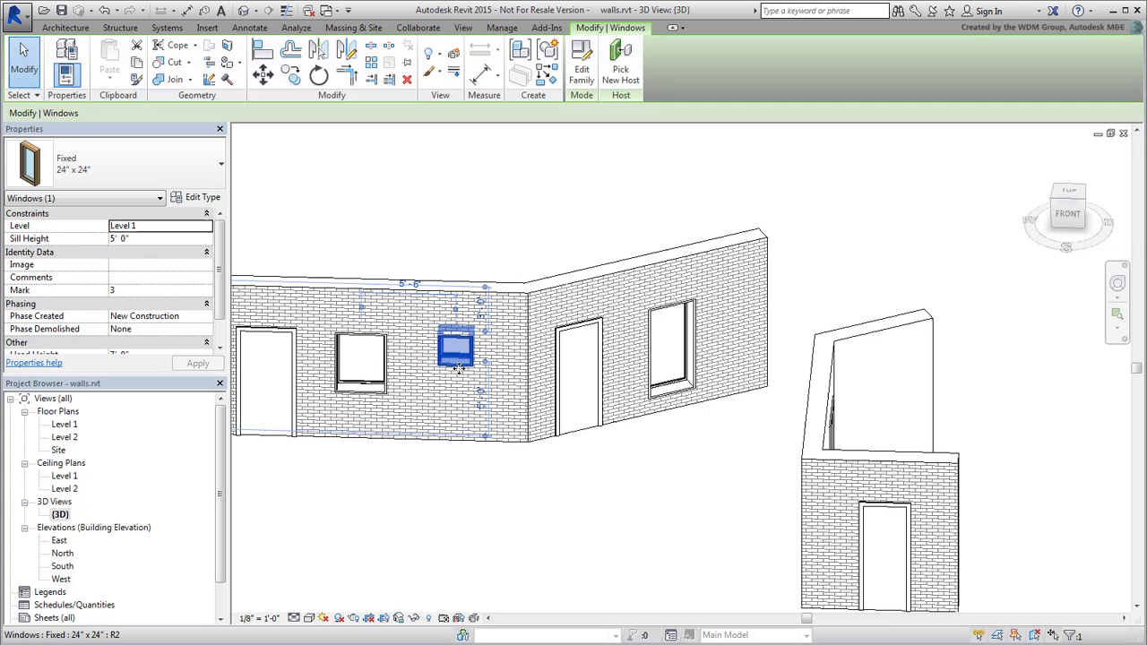
pyautogui.click(197, 182)
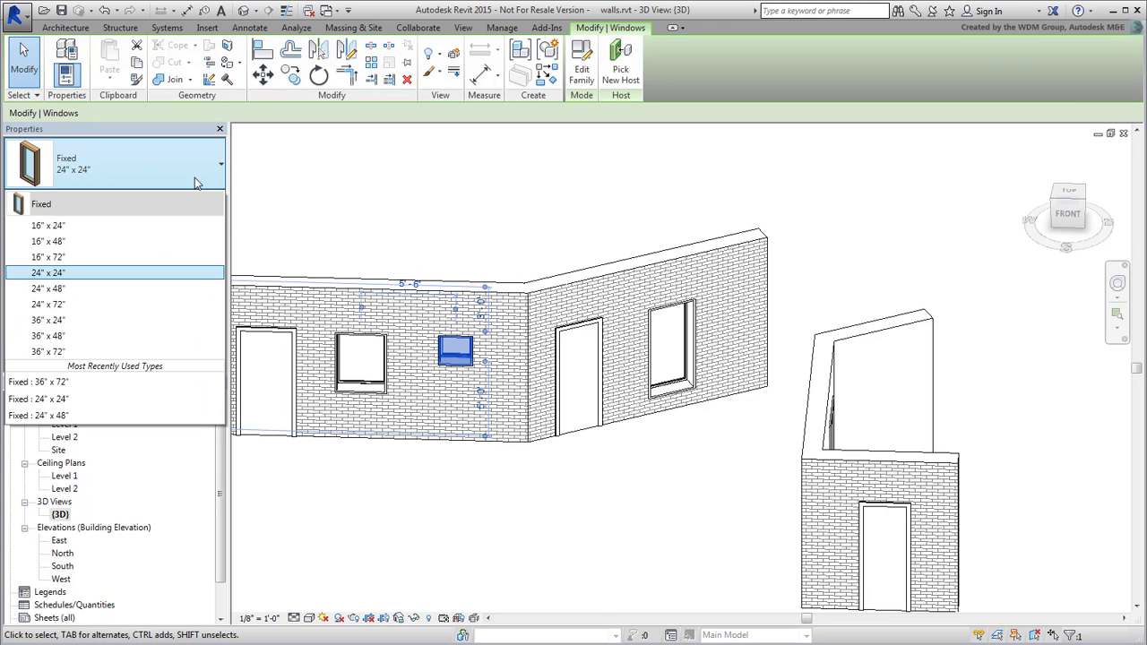
pyautogui.click(54, 351)
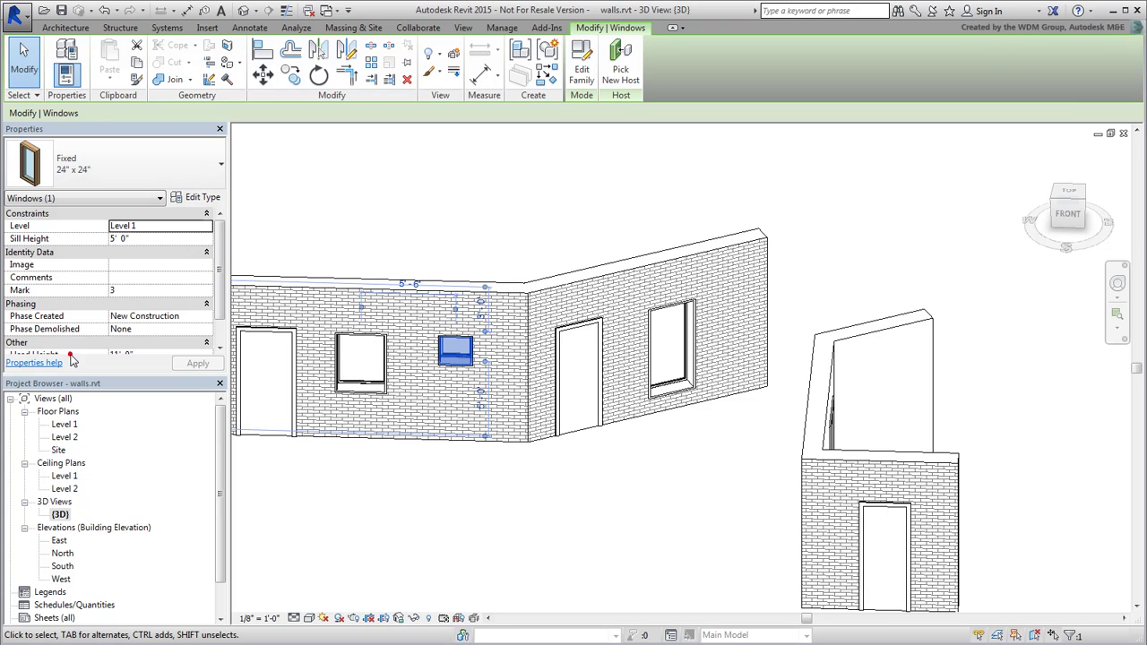
pyautogui.click(576, 525)
pyautogui.keyDown('shift'); pyautogui.moveTo(576, 524); pyautogui.dragTo(642, 498, button='middle'); pyautogui.keyUp('shift')
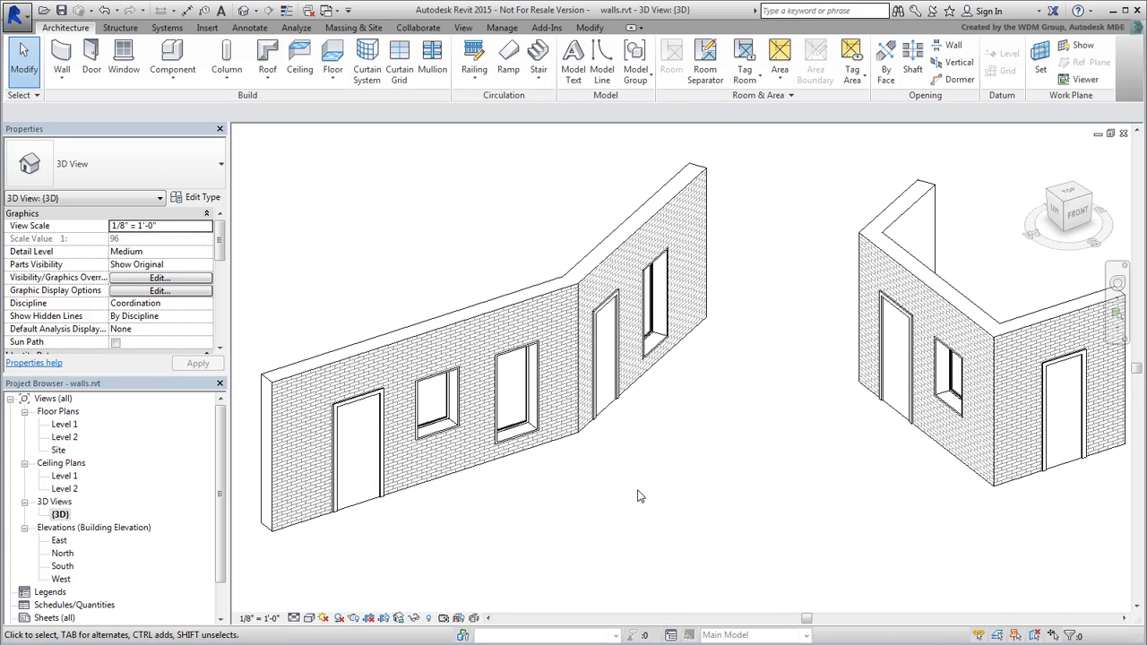
# Export the model to FBX, overwriting the existing mywalls.fbx.
pyautogui.click(16, 16)
pyautogui.moveTo(98, 223)
pyautogui.click(171, 183)
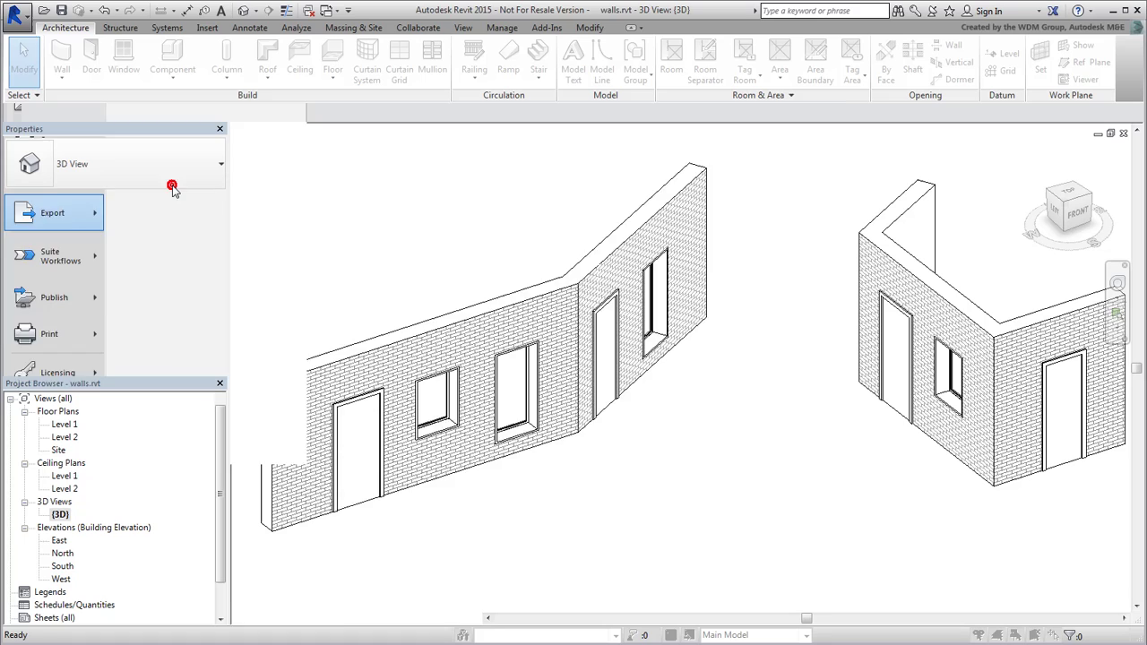
pyautogui.click(422, 302)
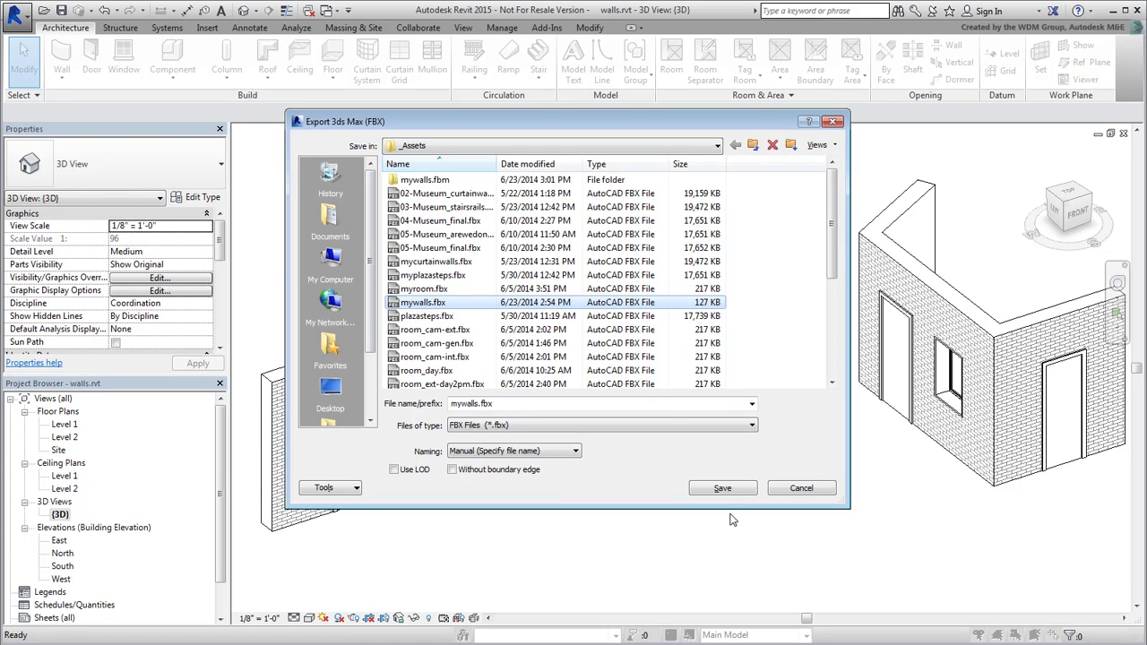
pyautogui.click(721, 490)
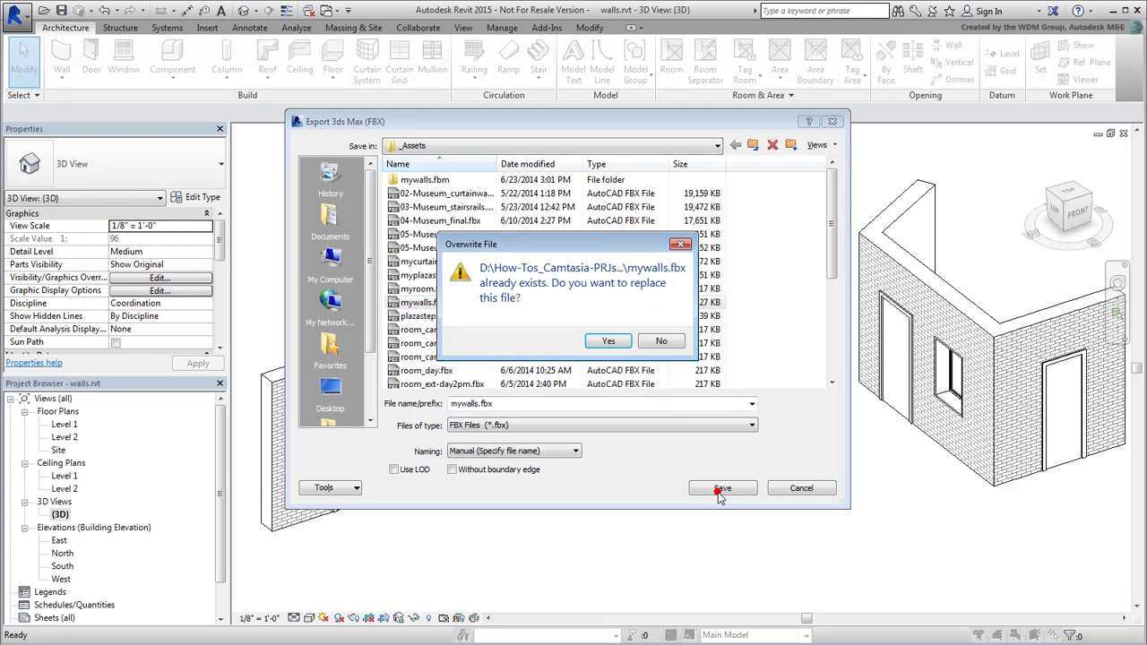
pyautogui.click(607, 344)
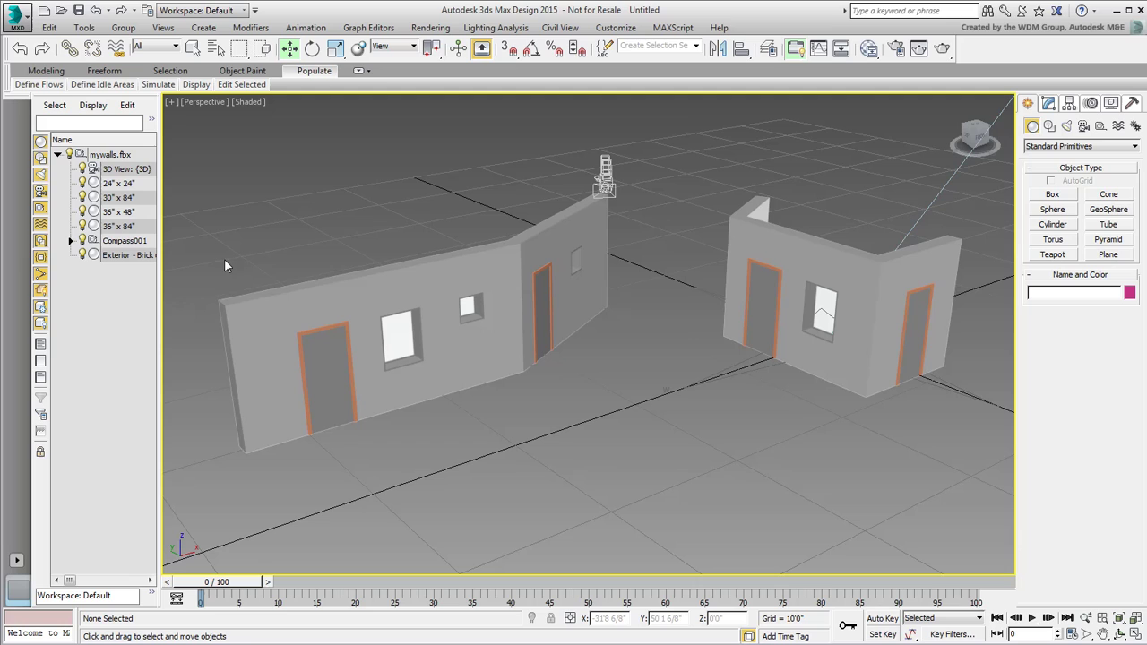
# Reload mywalls.fbx from the Manage Links Files tab and accept the File Link Settings.
pyautogui.click(15, 16)
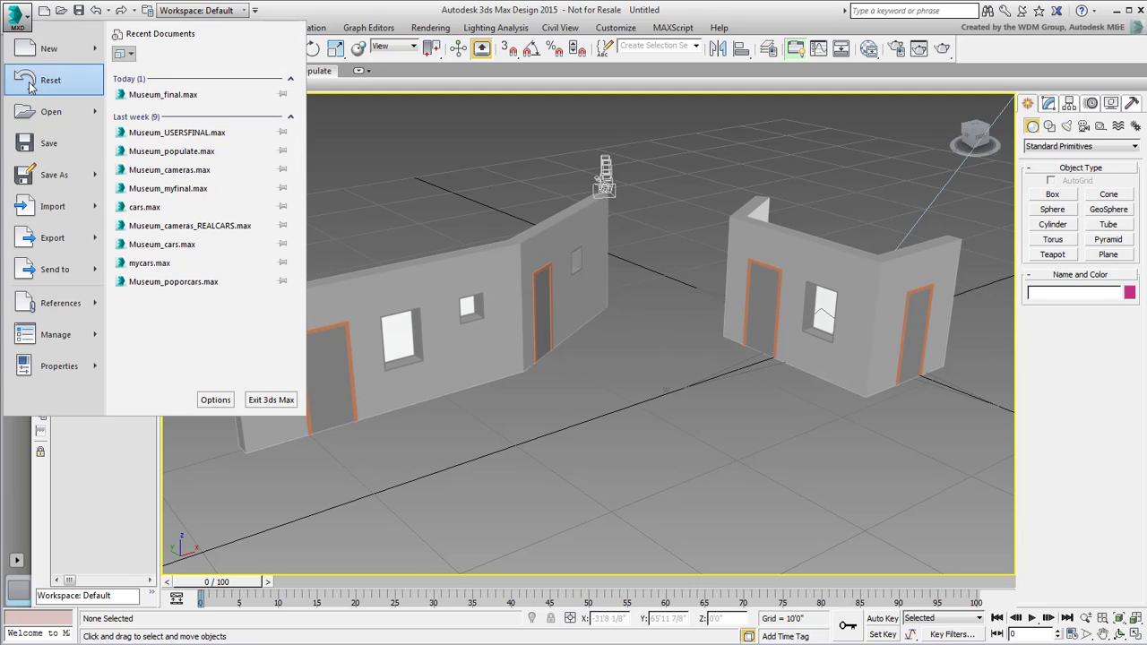
pyautogui.moveTo(97, 307)
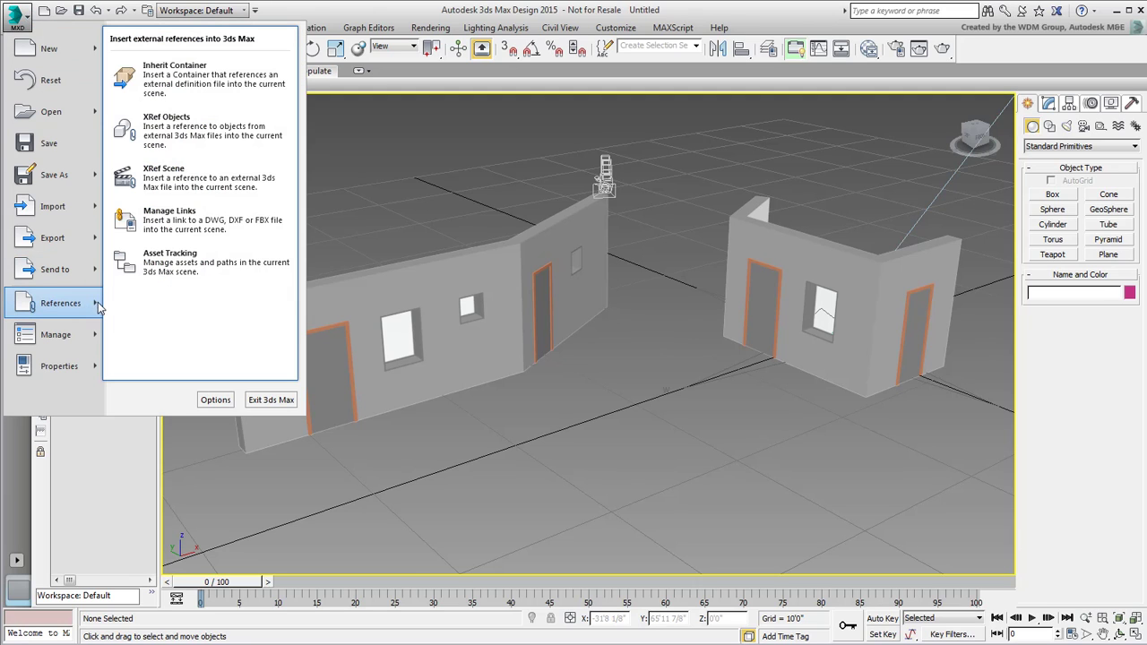
pyautogui.click(194, 226)
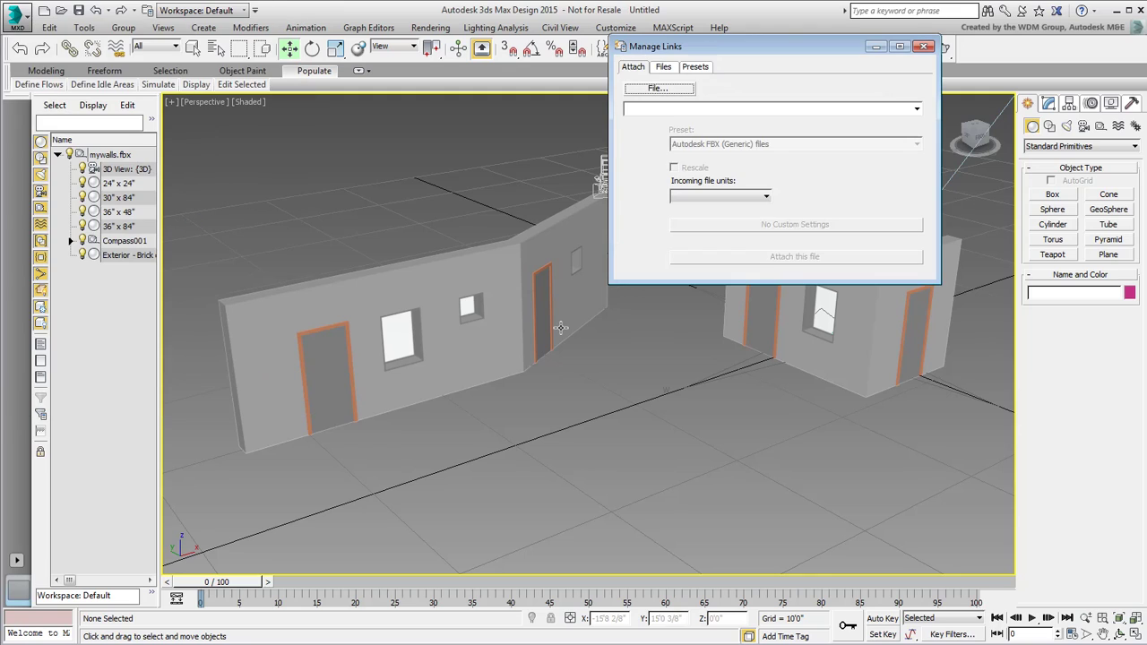
pyautogui.click(663, 70)
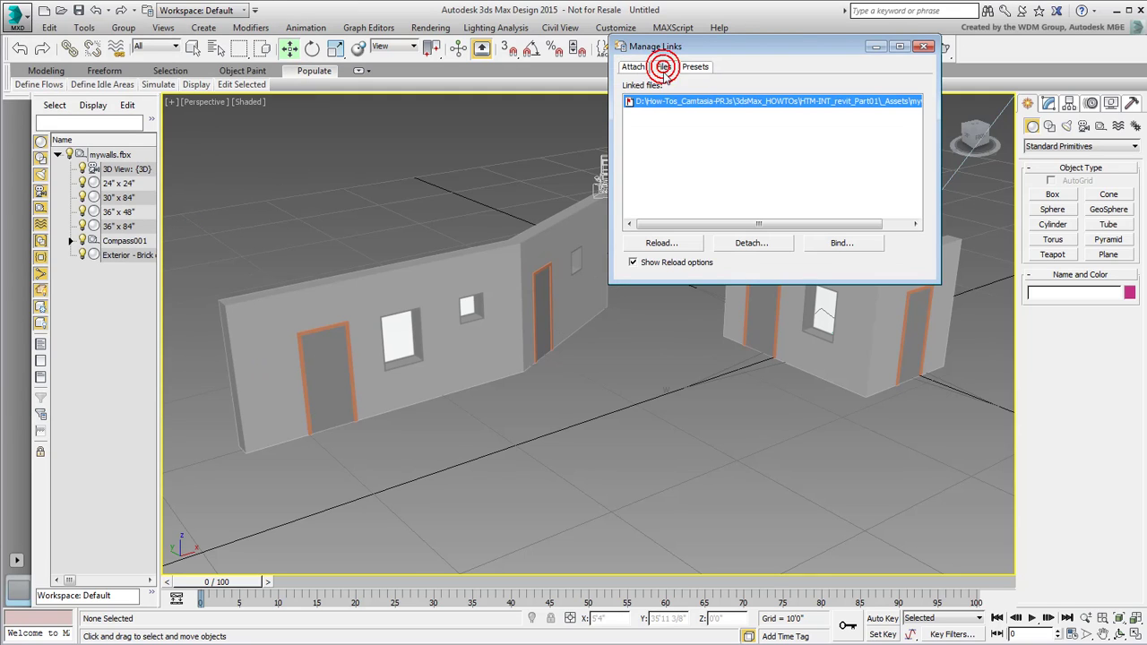
pyautogui.moveTo(804, 55); pyautogui.dragTo(891, 99)
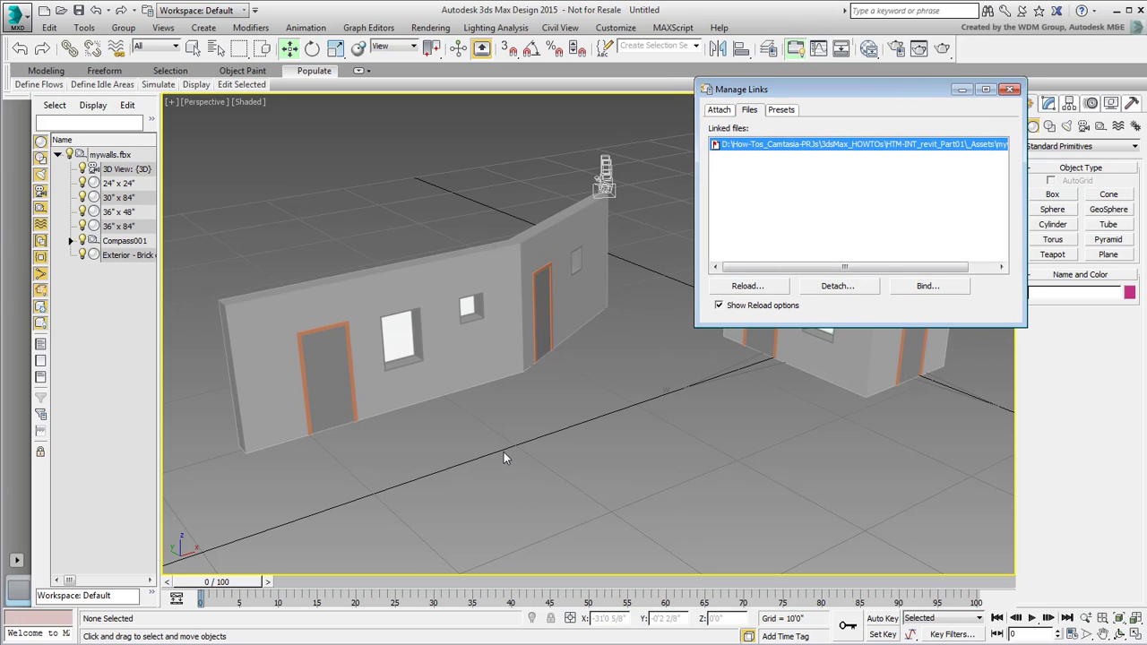
pyautogui.click(758, 285)
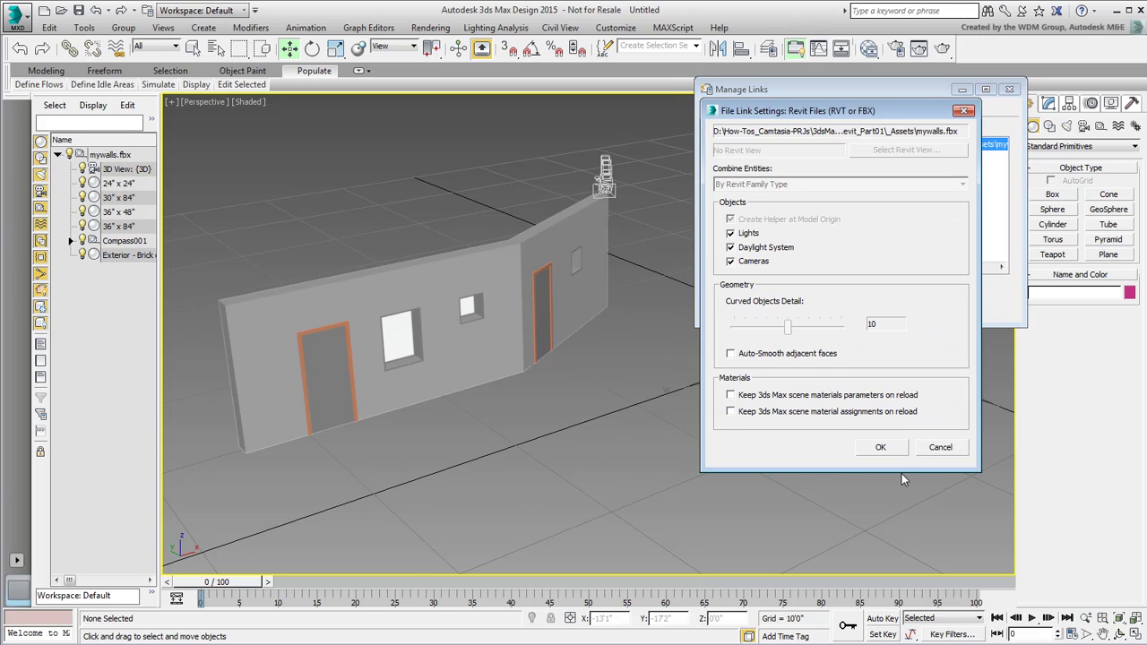
pyautogui.click(881, 448)
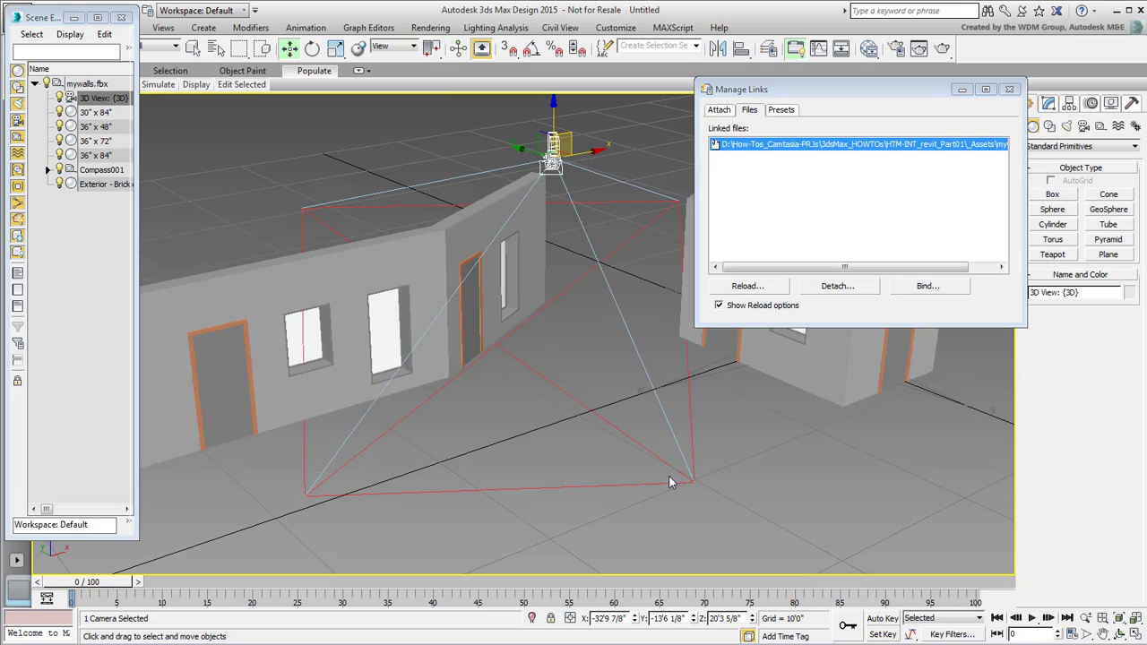
# Orbit the viewport and select one of the new 36" x 72" windows.
pyautogui.keyDown('alt'); pyautogui.moveTo(560, 411); pyautogui.dragTo(461, 461, button='middle'); pyautogui.keyUp('alt')
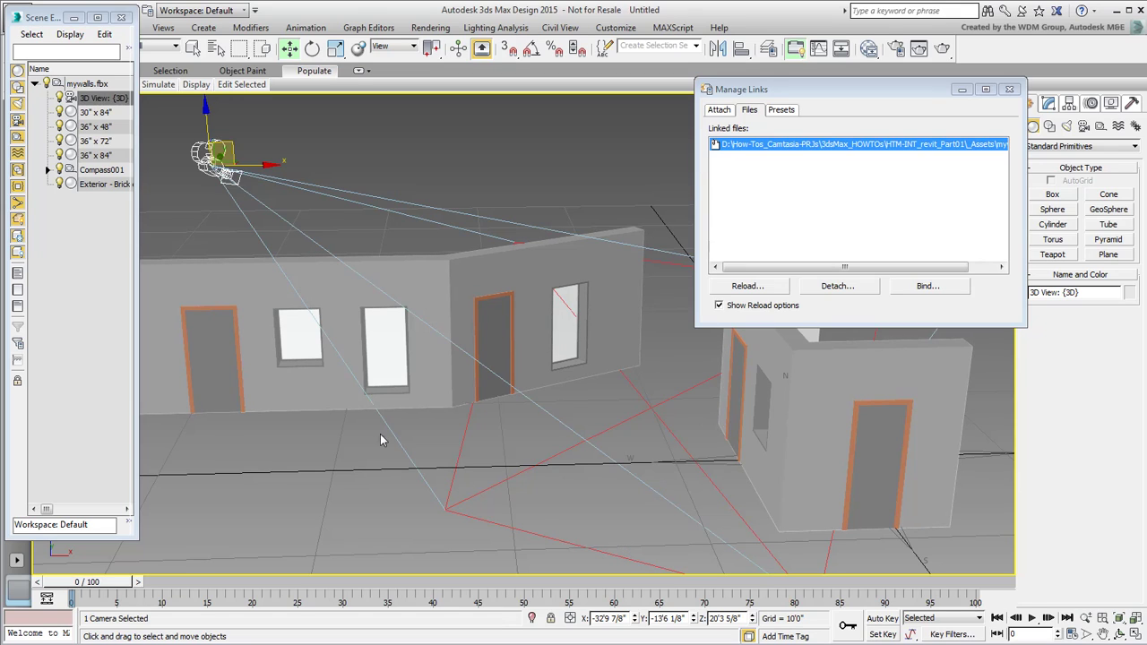
pyautogui.click(367, 356)
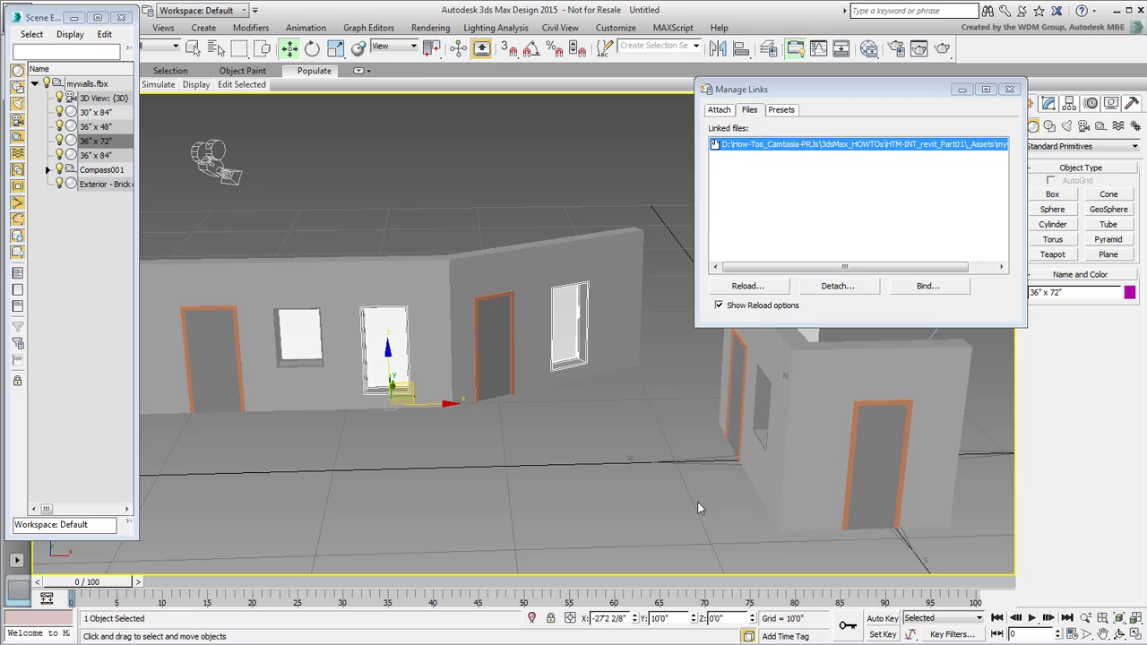